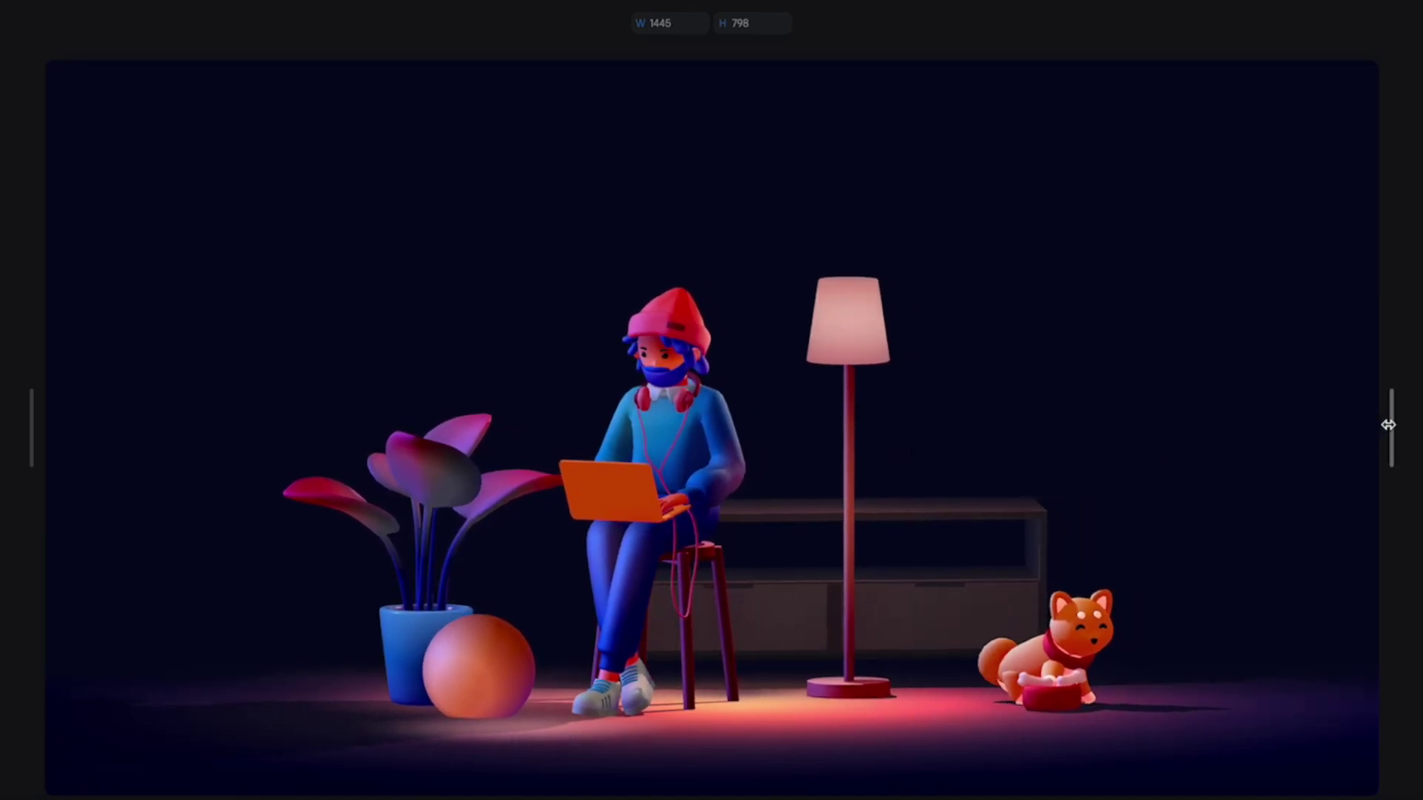
Step: Narrow the preview frame of the finished night scene, with and without its Sunday heading, to examine the responsive layout
{"action": "left_click_drag", "start_coordinate": [1388, 424], "coordinate": [935, 417]}
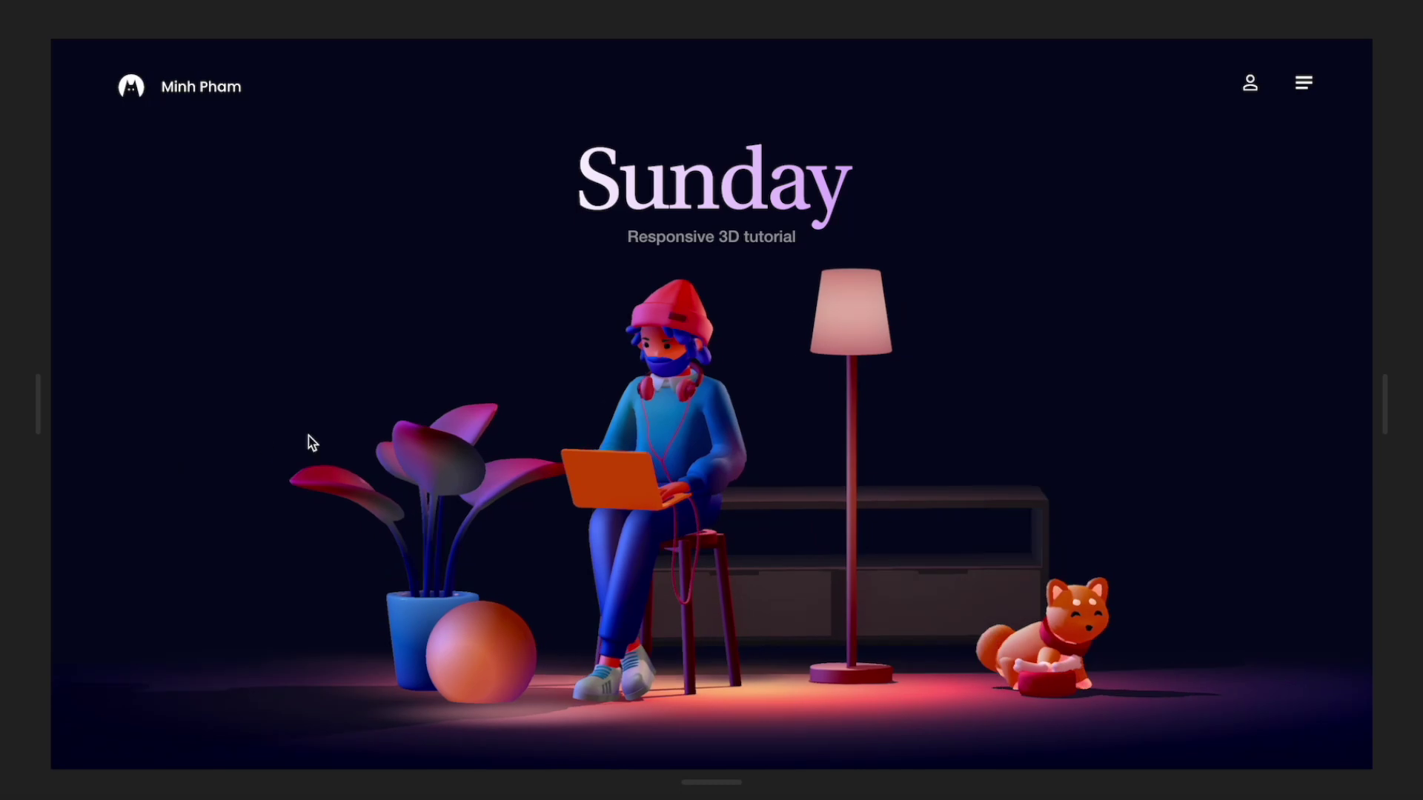
{"action": "left_click_drag", "start_coordinate": [44, 411], "coordinate": [519, 404]}
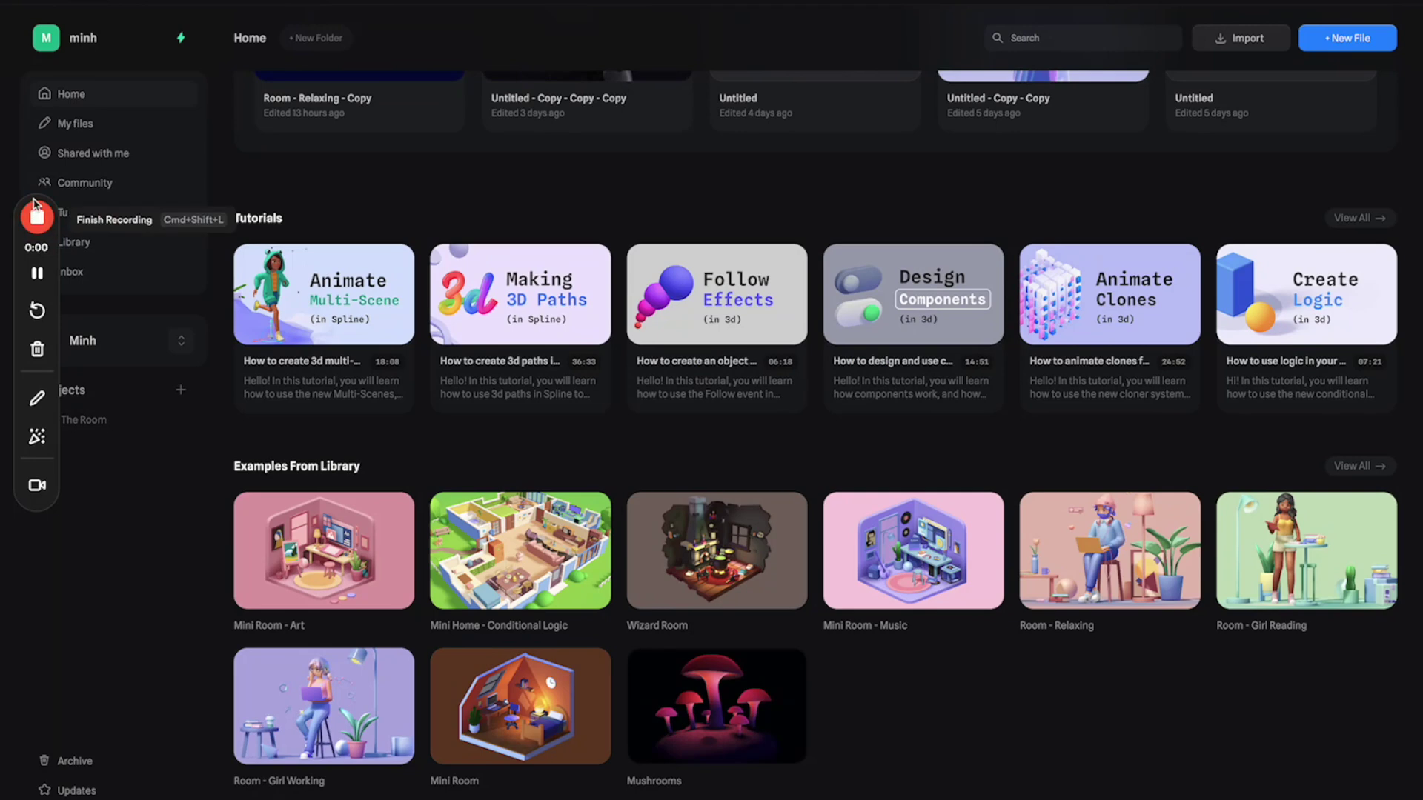
Step: Find the Room - Relaxing scene in the library and open it for editing
{"action": "left_click", "coordinate": [35, 216]}
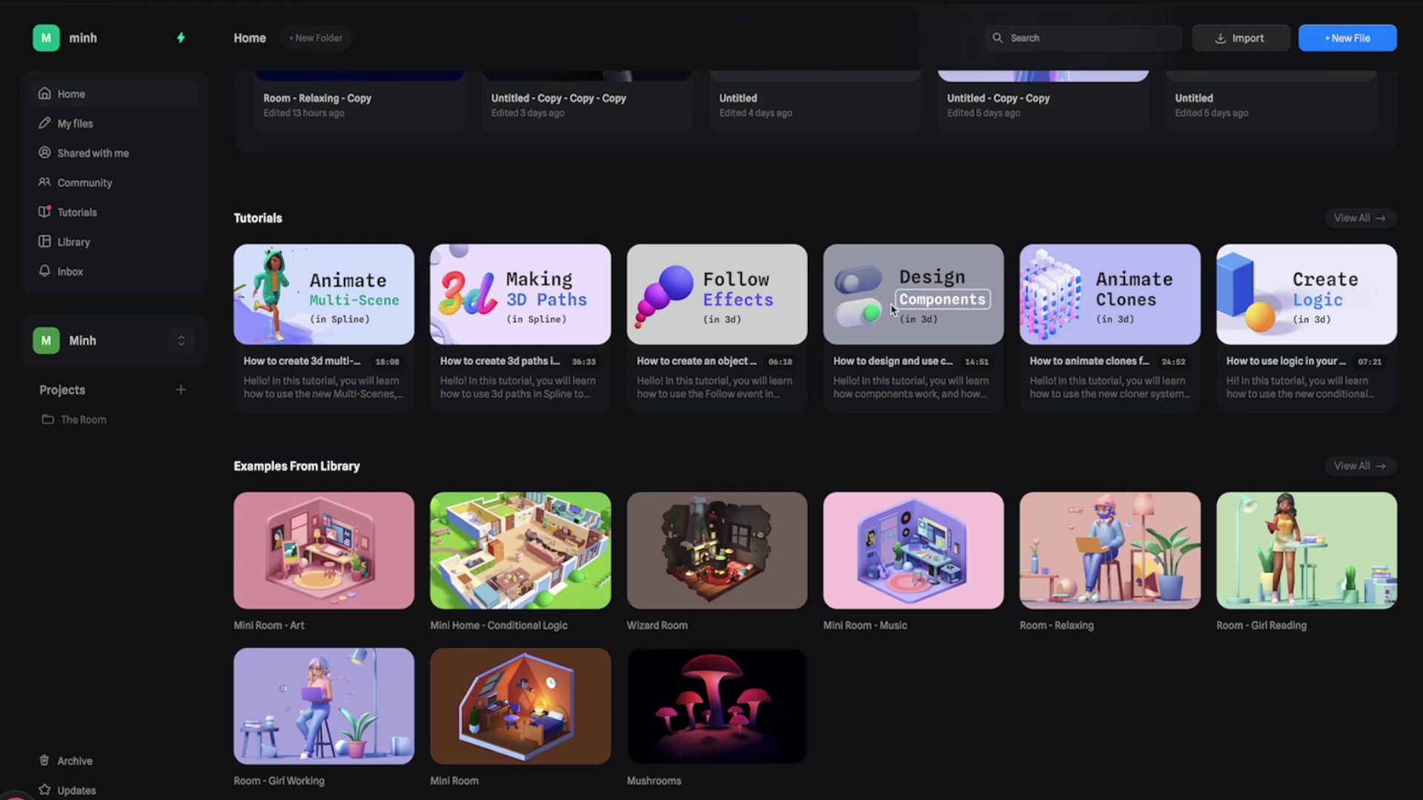
{"action": "scroll", "coordinate": [836, 213], "scroll_direction": "down", "scroll_amount": 1}
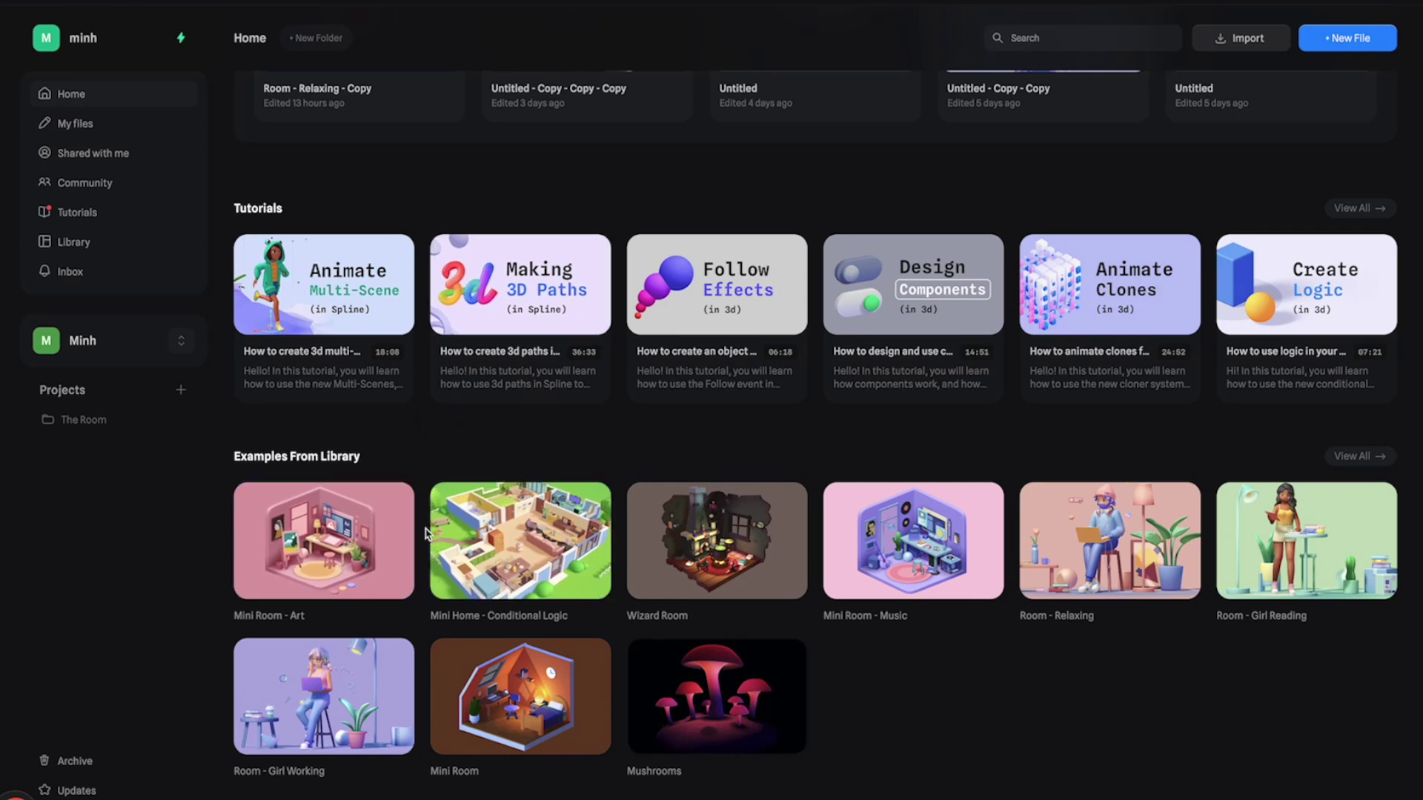
{"action": "left_click", "coordinate": [68, 246]}
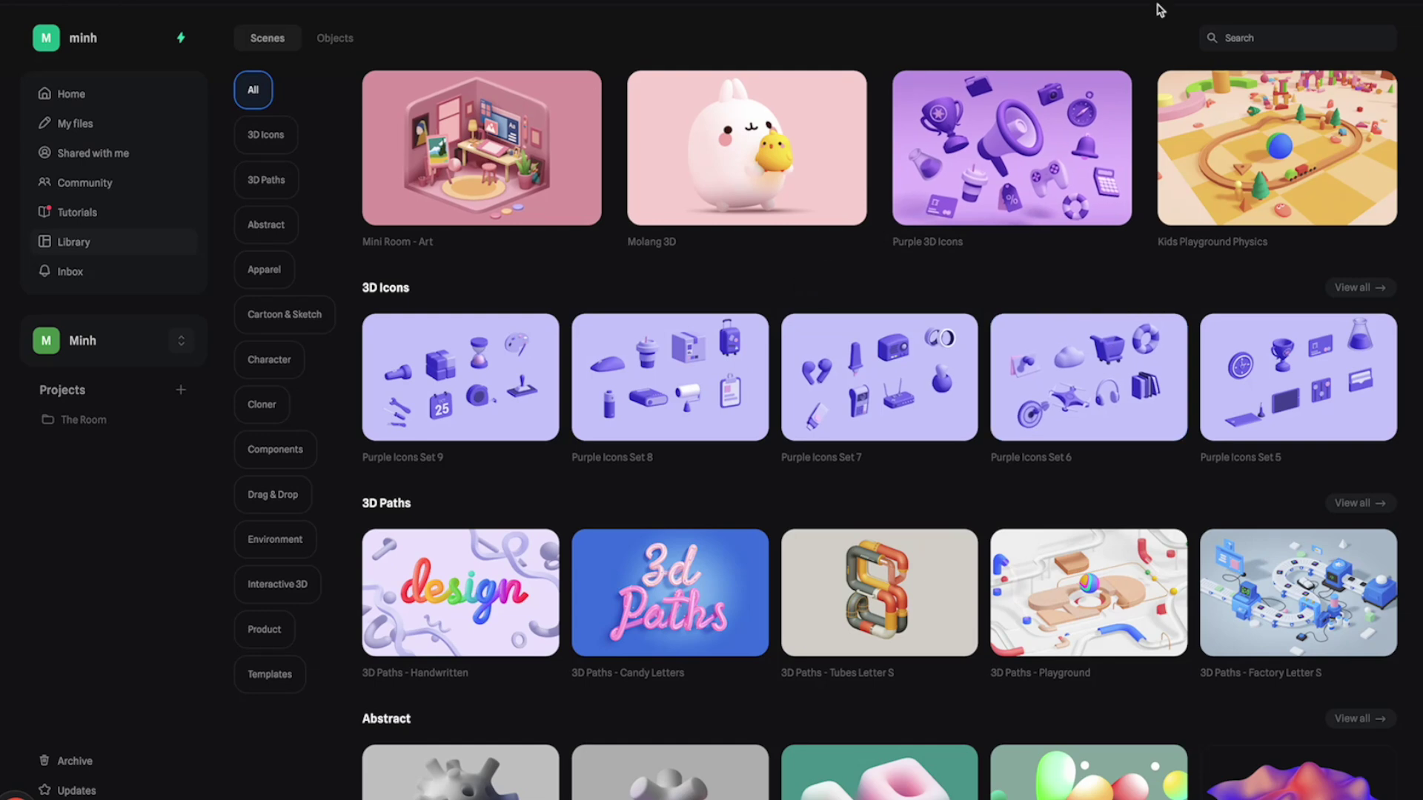
{"action": "left_click", "coordinate": [1297, 40]}
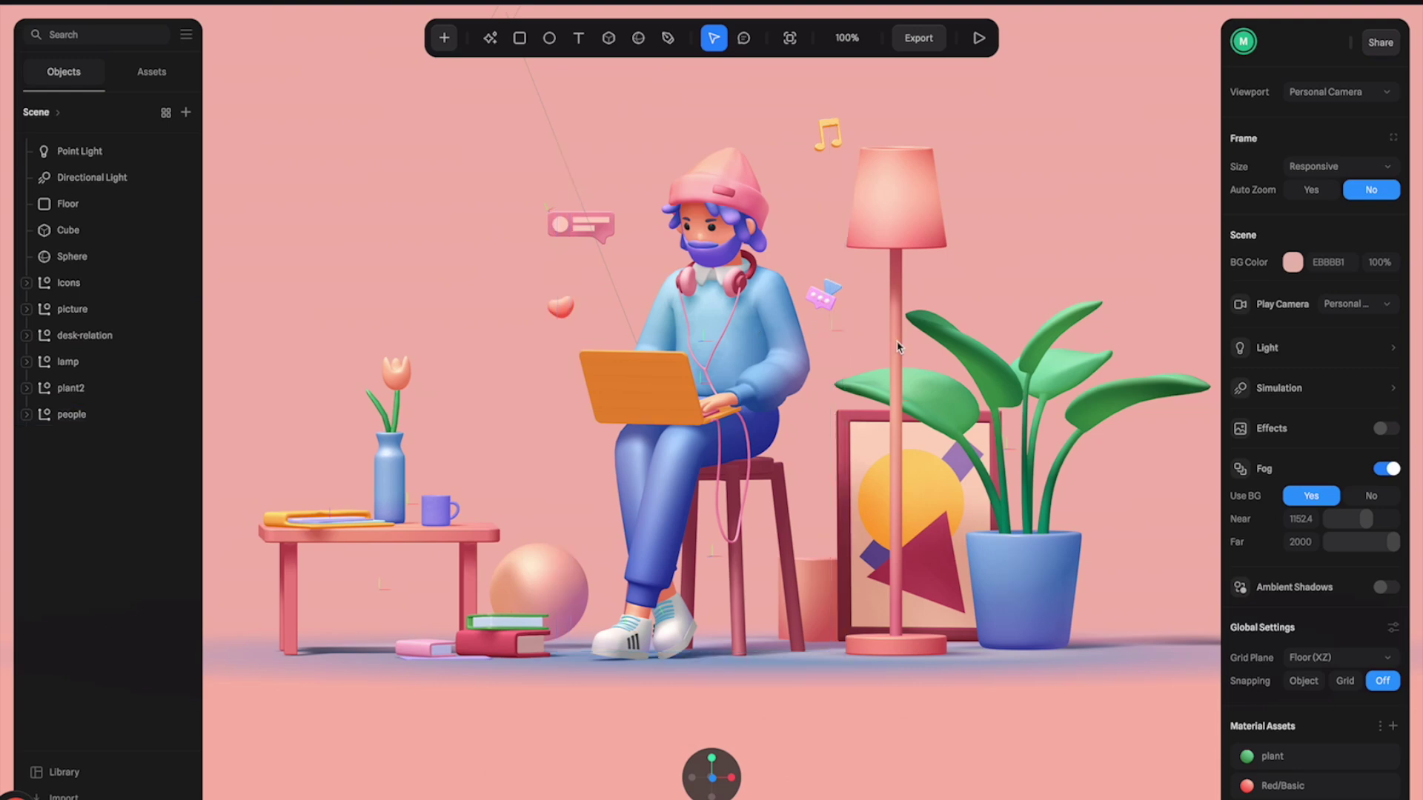
Step: Delete the floating icons, the framed picture, the desk group with its books and vase, and the background cube
{"action": "scroll", "coordinate": [993, 334], "scroll_direction": "down", "scroll_amount": 4}
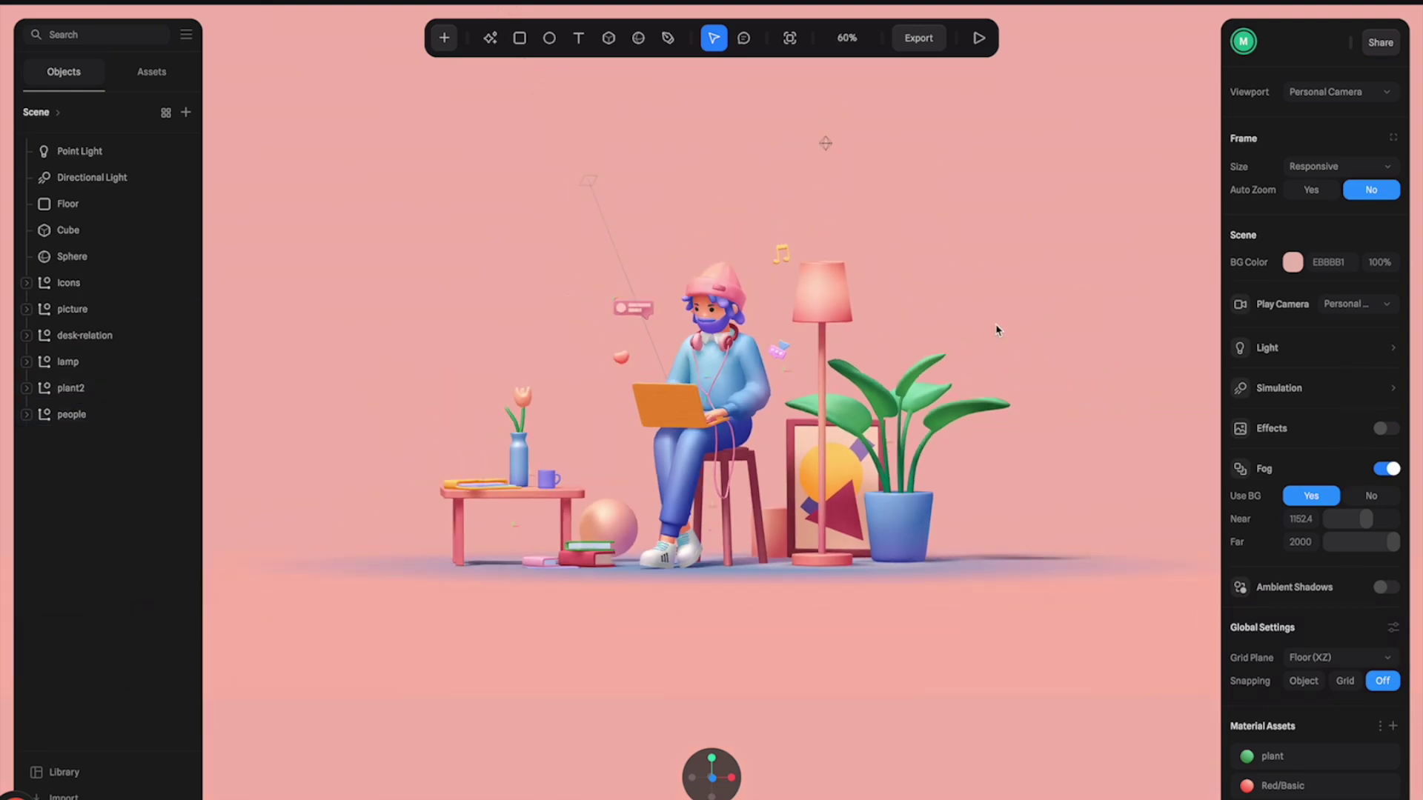
{"action": "mouse_move", "coordinate": [997, 329]}
{"action": "left_mouse_down"}
{"action": "mouse_move", "coordinate": [1000, 356]}
{"action": "mouse_move", "coordinate": [975, 327]}
{"action": "mouse_move", "coordinate": [929, 335]}
{"action": "mouse_move", "coordinate": [1006, 343]}
{"action": "mouse_move", "coordinate": [978, 353]}
{"action": "mouse_move", "coordinate": [985, 341]}
{"action": "left_mouse_up"}
{"action": "scroll", "coordinate": [776, 365], "scroll_direction": "up", "scroll_amount": 2}
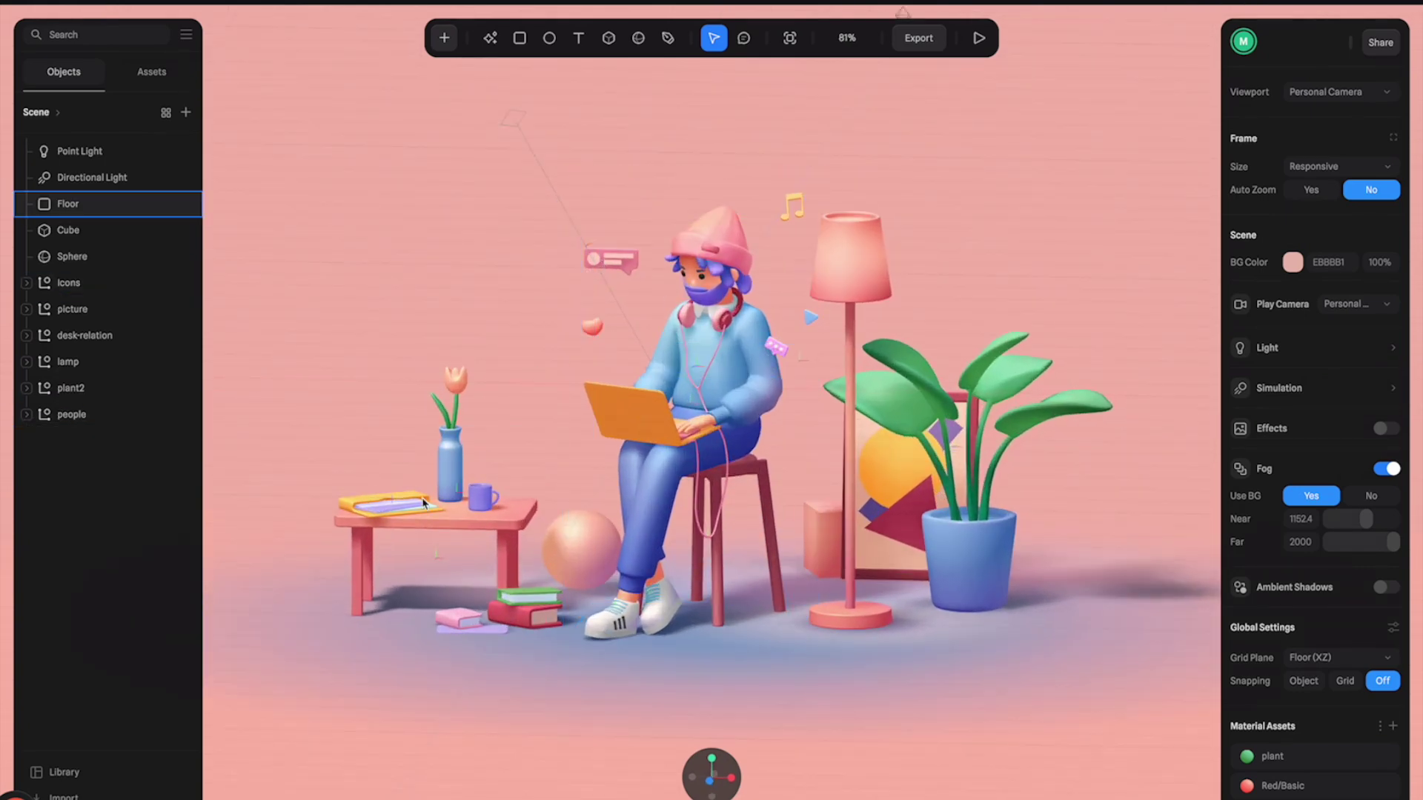
{"action": "left_click", "coordinate": [522, 512]}
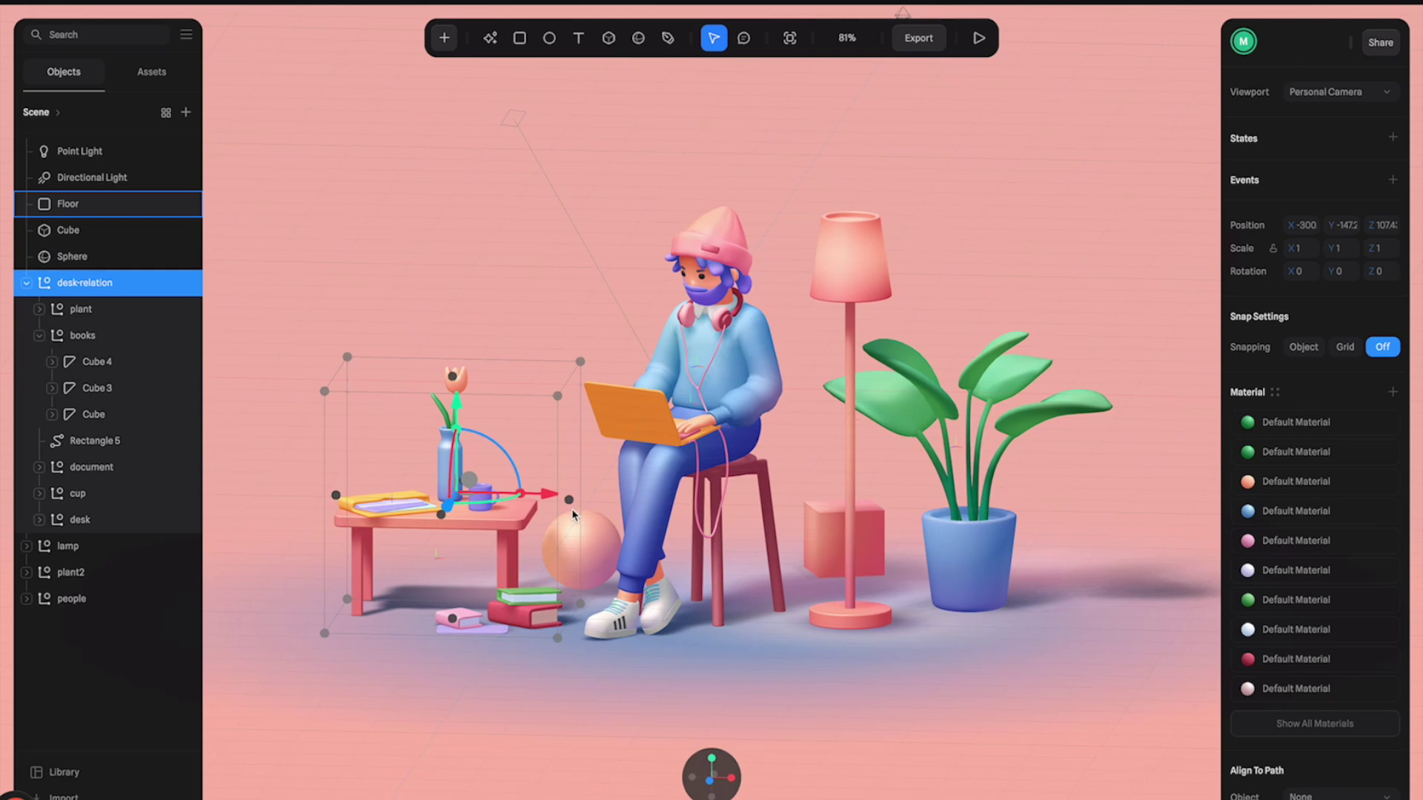
{"action": "key", "text": "Escape"}
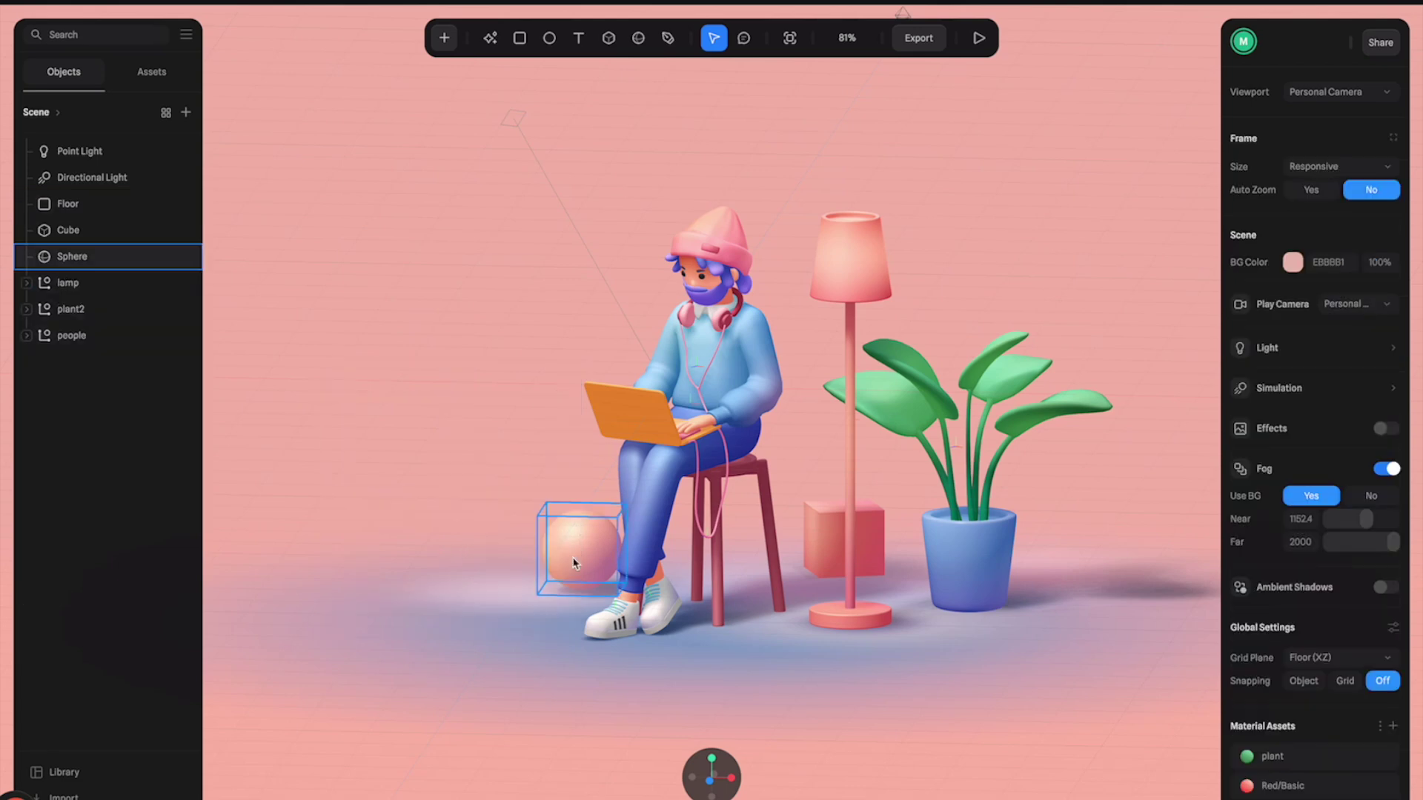
{"action": "left_click", "coordinate": [574, 563]}
{"action": "left_click", "coordinate": [845, 541]}
{"action": "key", "text": "Delete"}
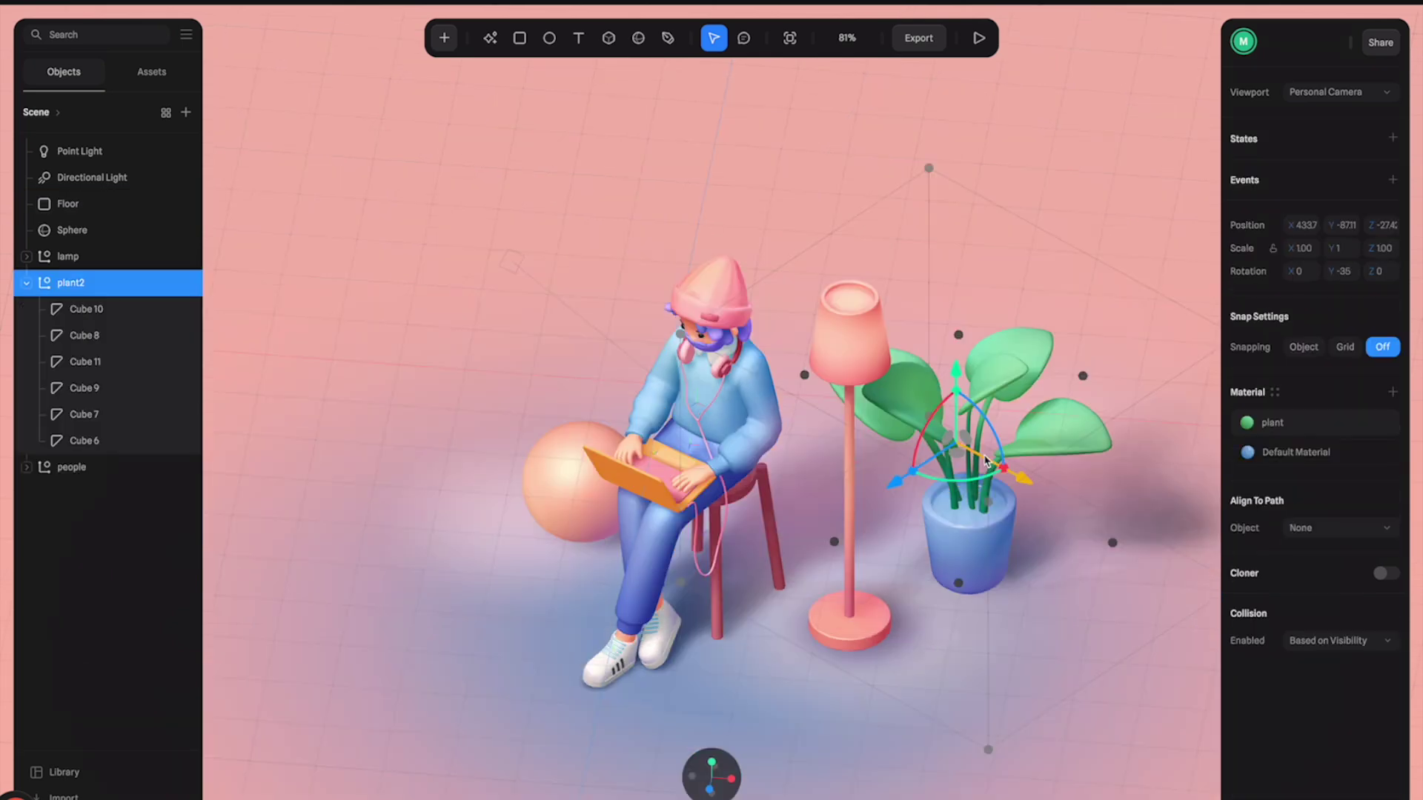
Step: Move the large potted plant behind the sphere, to about X -235 and Z -259
{"action": "left_click_drag", "start_coordinate": [956, 452], "coordinate": [759, 356]}
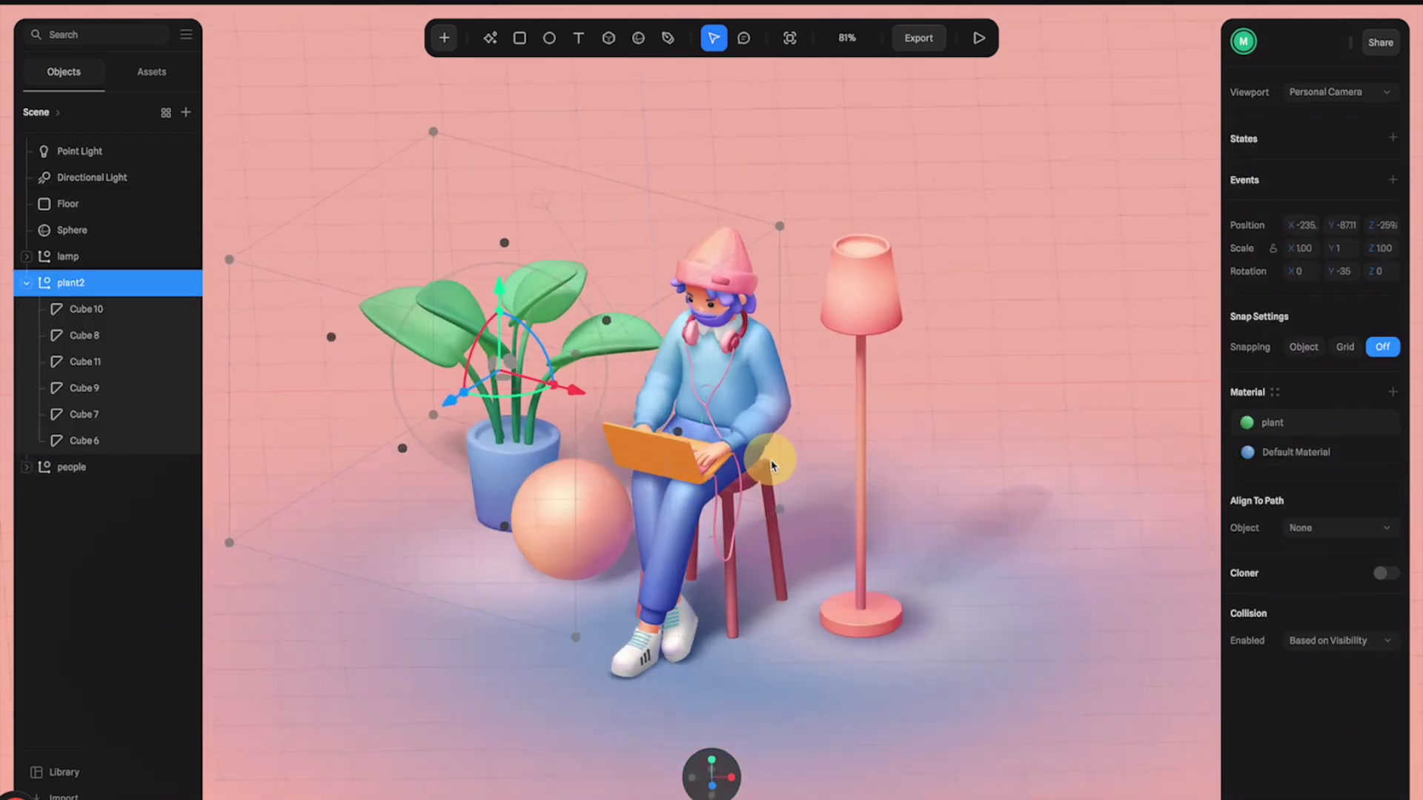
{"action": "left_click_drag", "start_coordinate": [771, 466], "coordinate": [857, 423]}
{"action": "left_click", "coordinate": [1171, 464]}
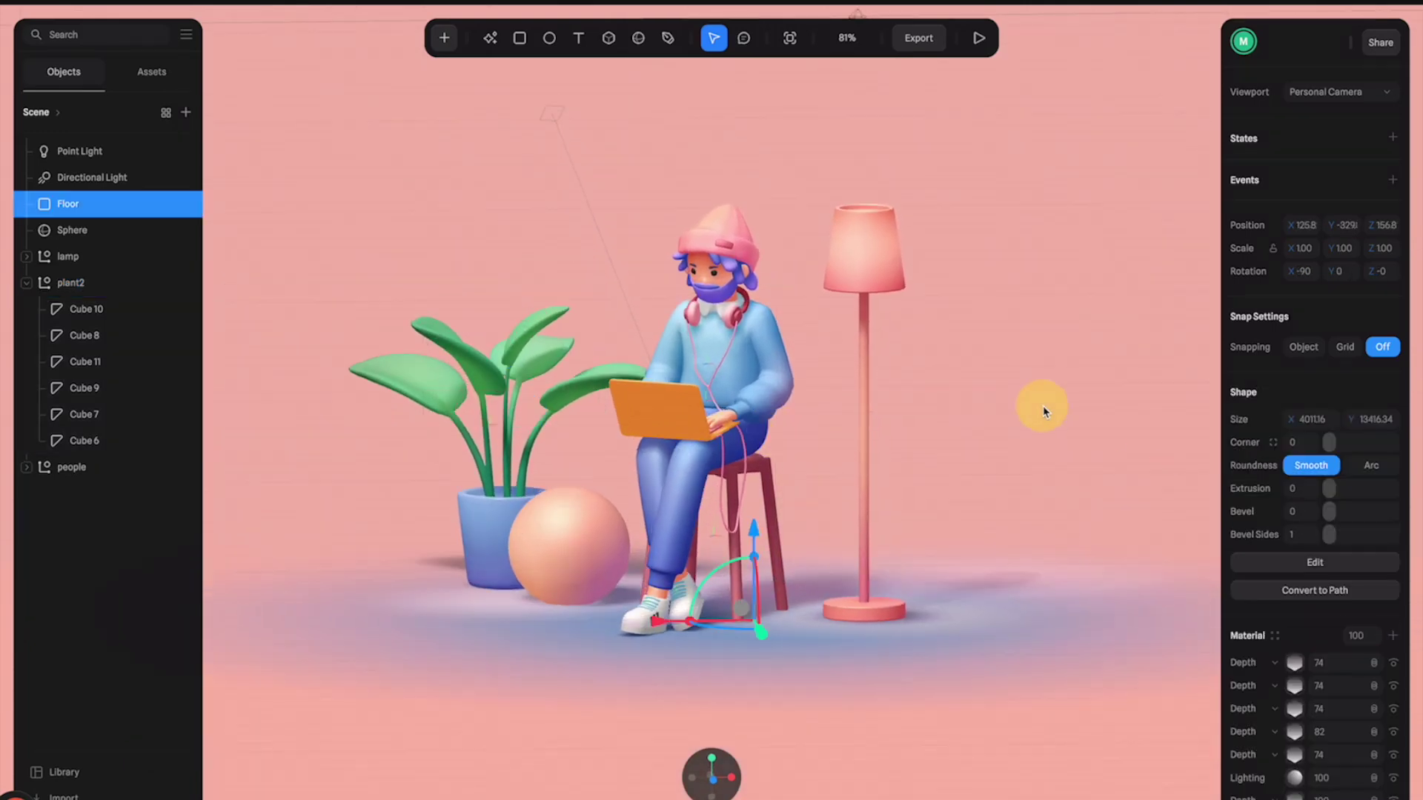
Step: Set the scene's background colour to dark navy 050618
{"action": "left_click", "coordinate": [110, 556]}
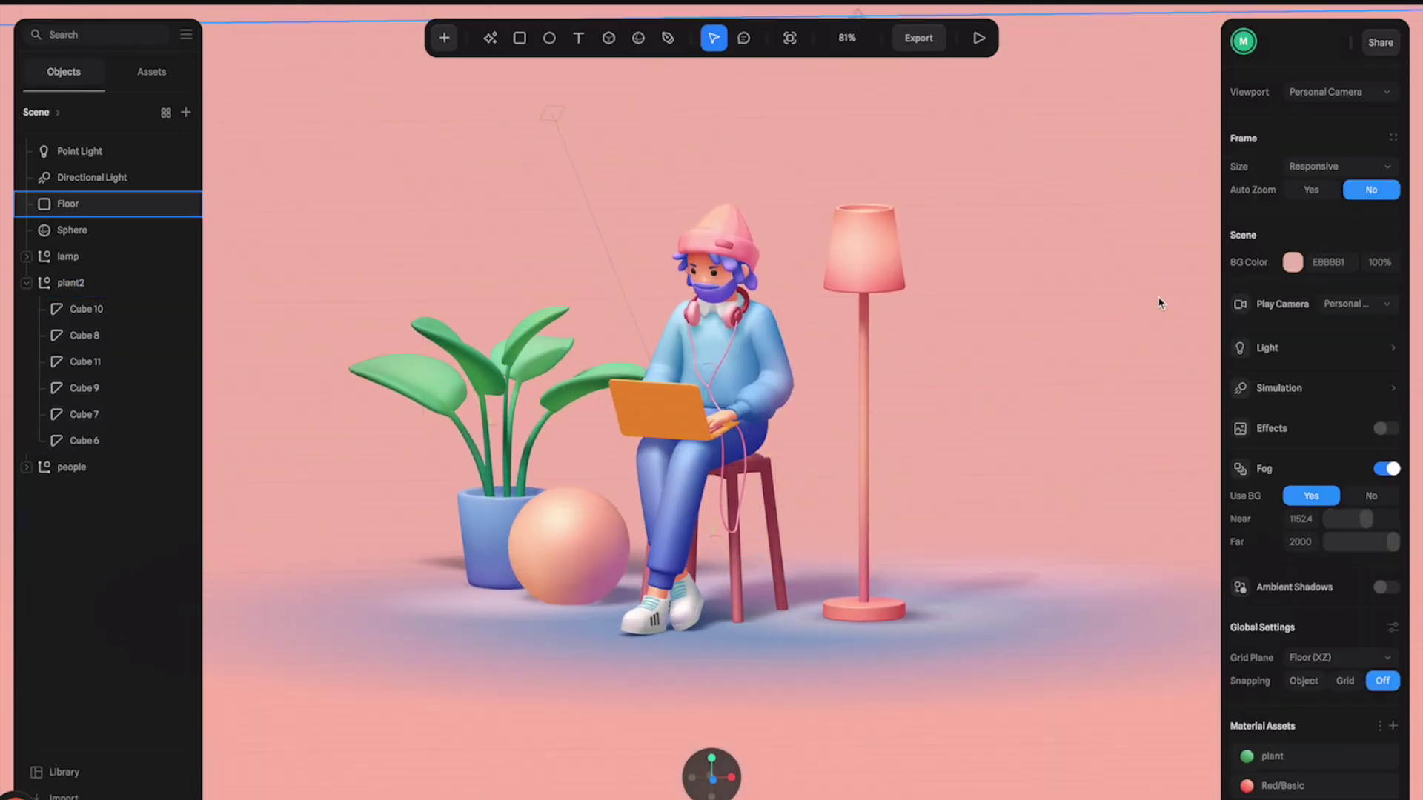
{"action": "left_click", "coordinate": [1292, 262]}
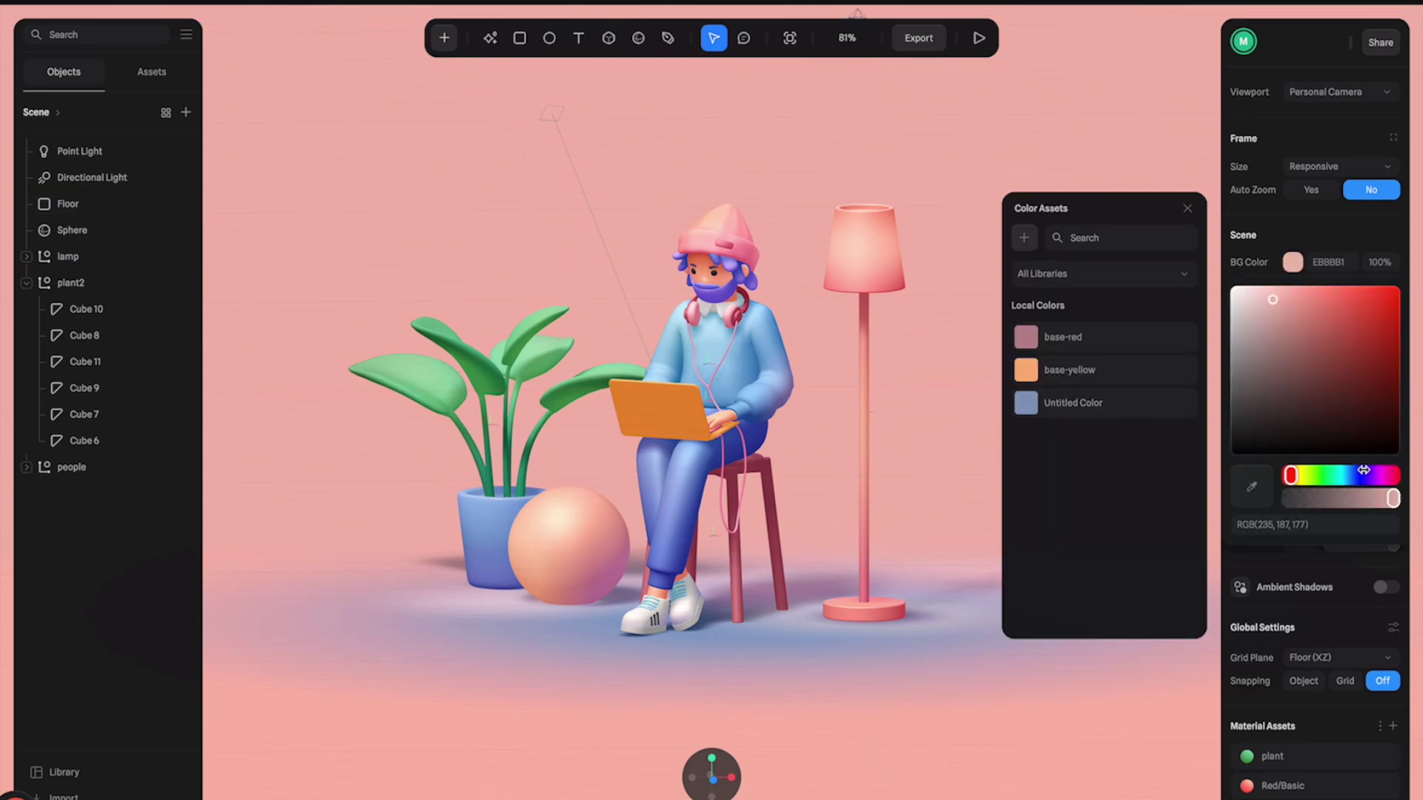
{"action": "left_click", "coordinate": [1359, 474]}
{"action": "left_click", "coordinate": [1364, 443]}
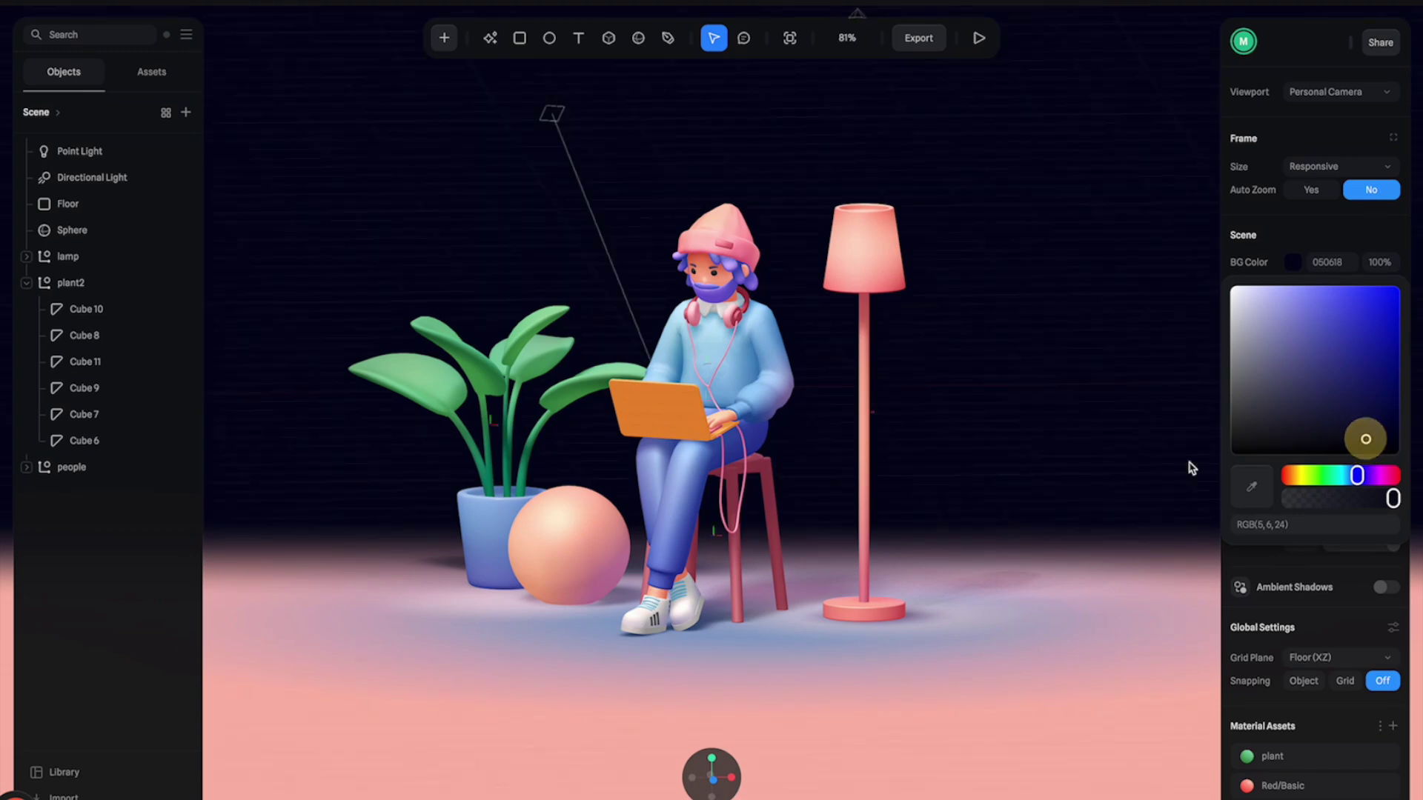
{"action": "left_click", "coordinate": [1020, 396]}
Step: Recolour the inner ramp stop of the floor's base Depth layer at 100 to a bright orange
{"action": "left_click", "coordinate": [1048, 677]}
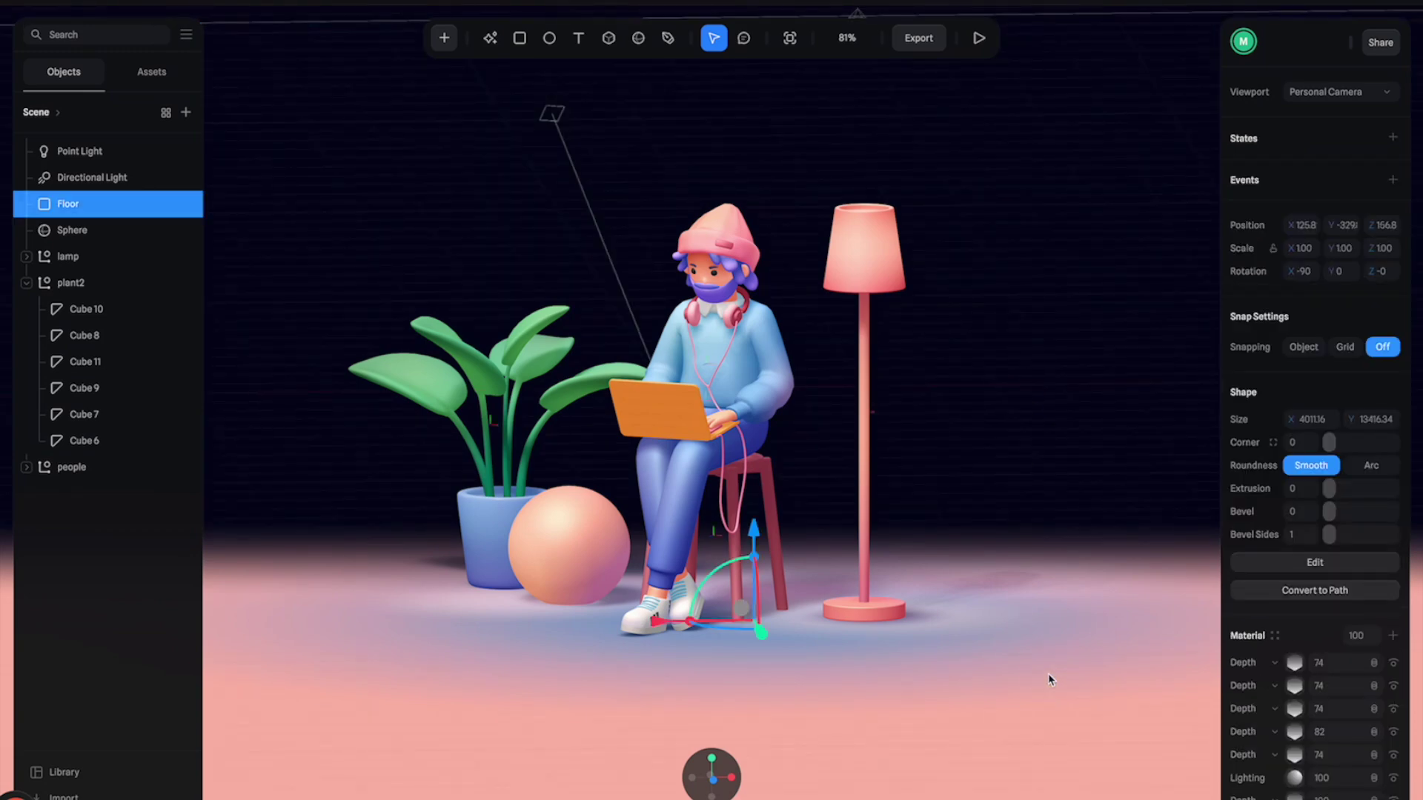
{"action": "left_click", "coordinate": [1048, 677]}
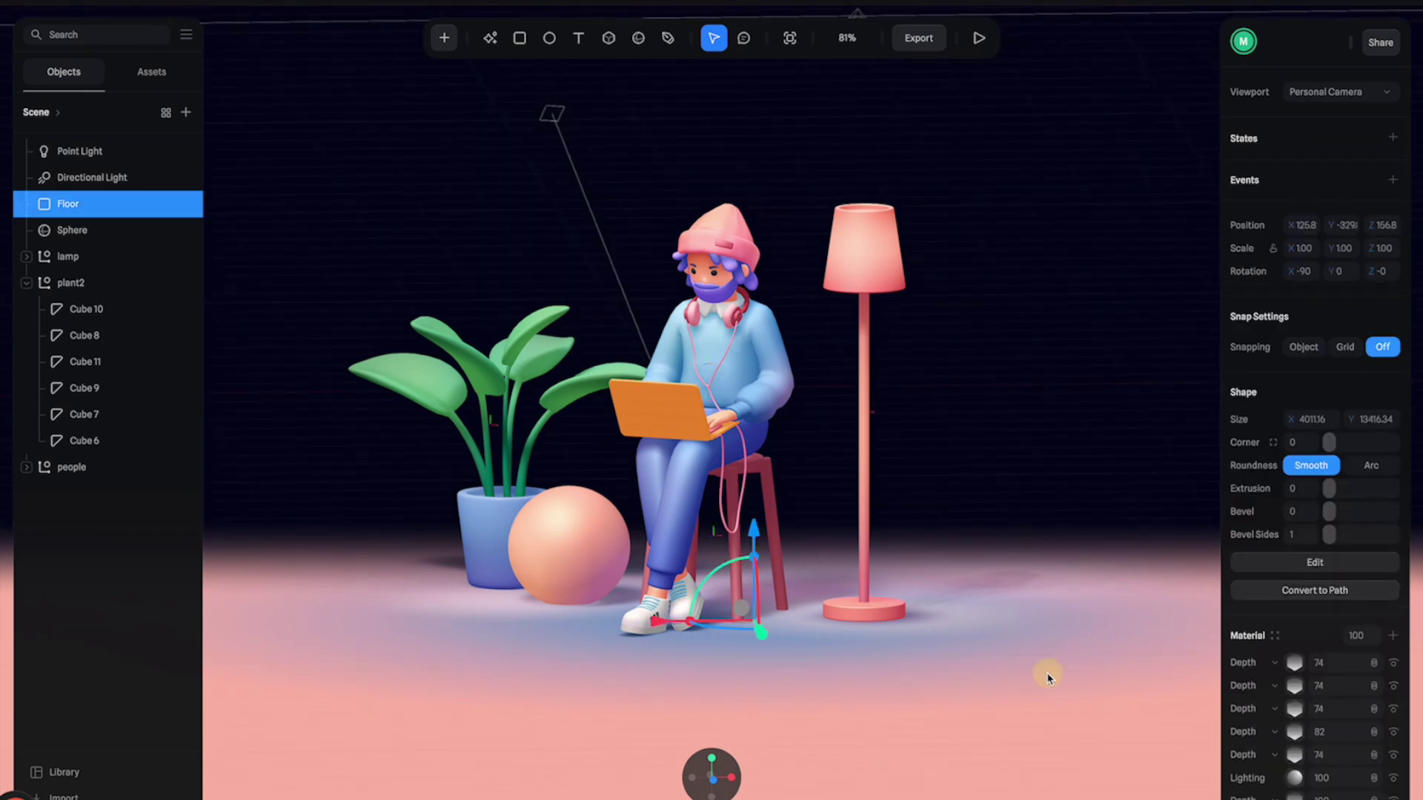
{"action": "left_click", "coordinate": [79, 203]}
{"action": "left_click", "coordinate": [1289, 796]}
{"action": "scroll", "coordinate": [1293, 741], "scroll_direction": "down", "scroll_amount": 5}
{"action": "left_click", "coordinate": [1304, 542]}
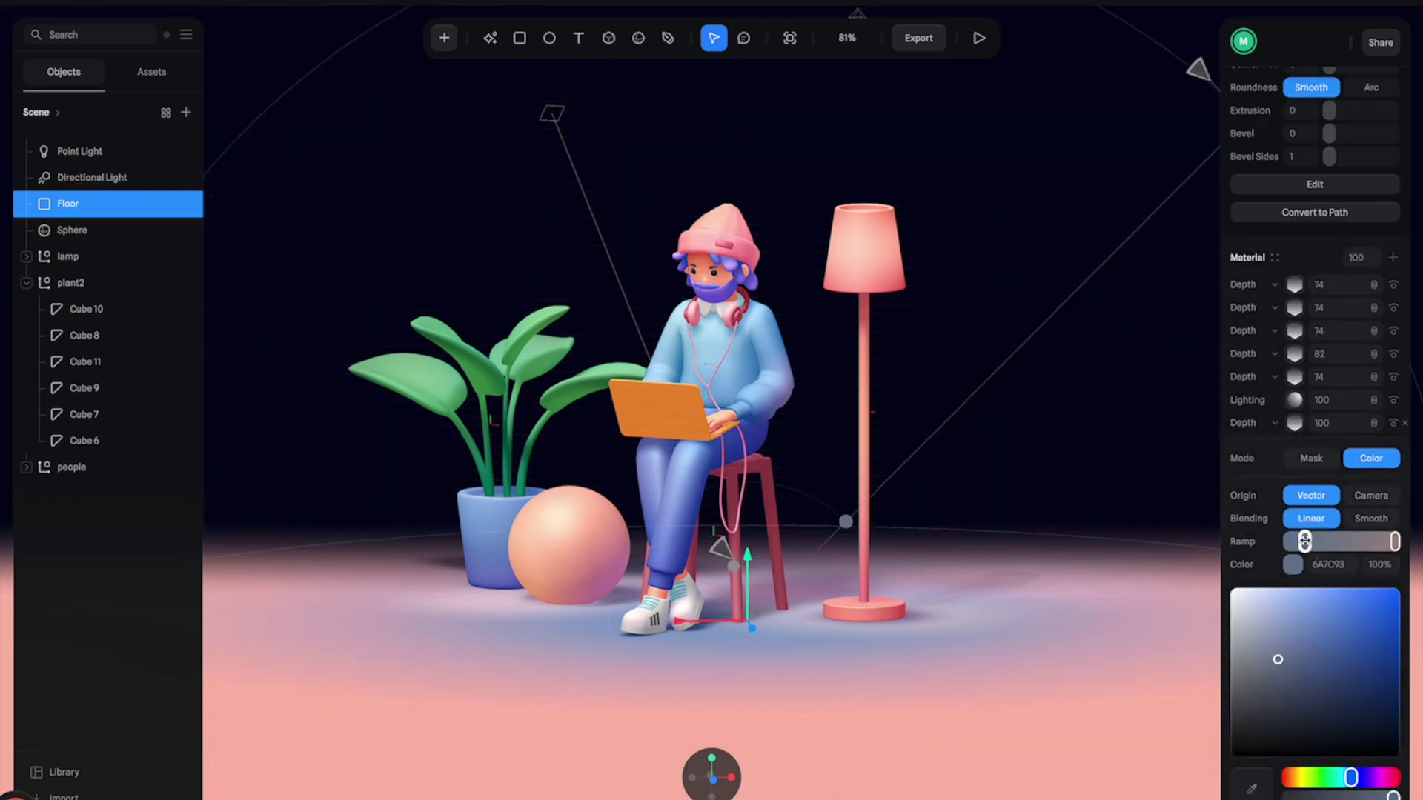
{"action": "left_click_drag", "start_coordinate": [1308, 671], "coordinate": [1342, 718]}
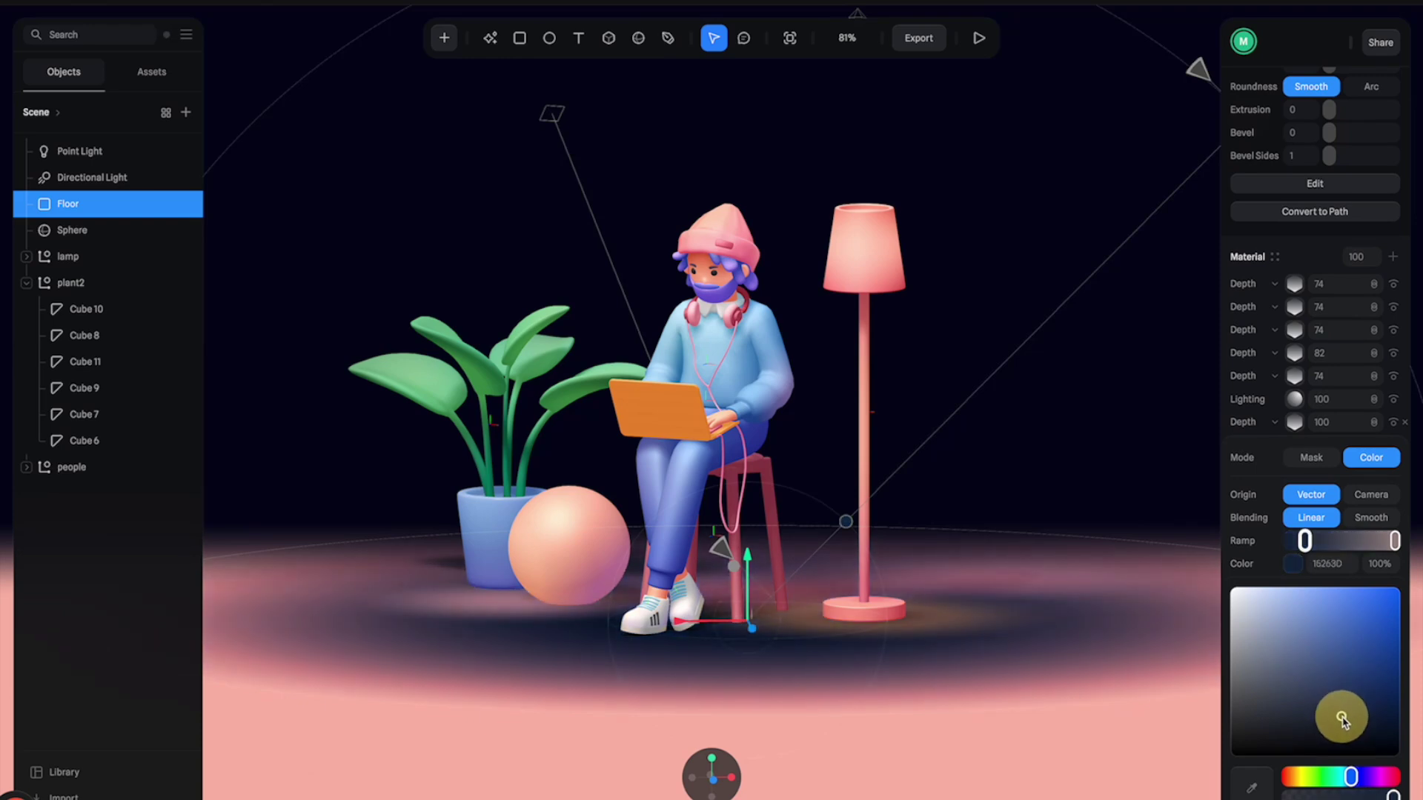
{"action": "left_click_drag", "start_coordinate": [1345, 722], "coordinate": [1330, 664]}
{"action": "left_click", "coordinate": [1293, 775]}
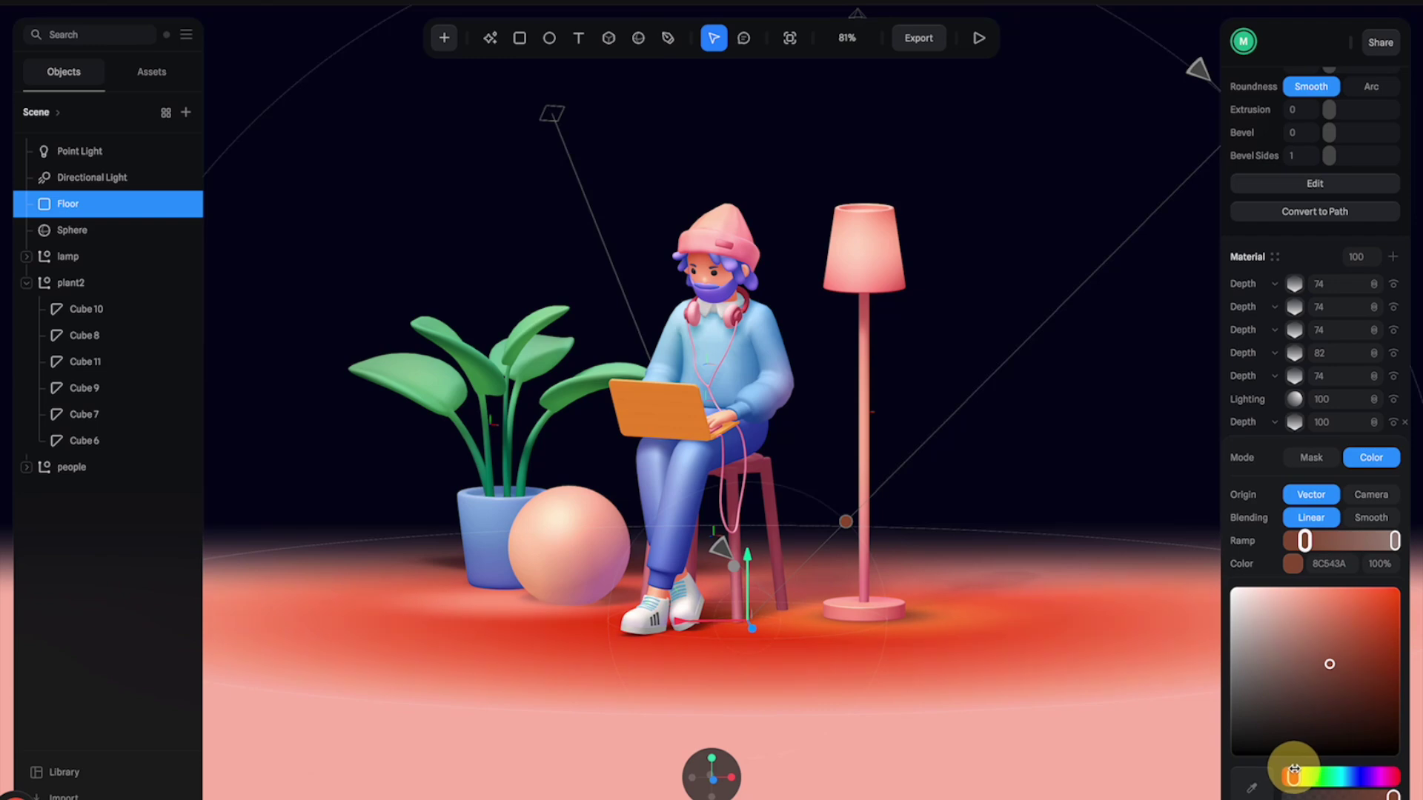
{"action": "left_click", "coordinate": [1336, 598]}
Step: Recolour the outer ramp stop of the floor's base Depth layer to a dark blue
{"action": "left_click", "coordinate": [1395, 541]}
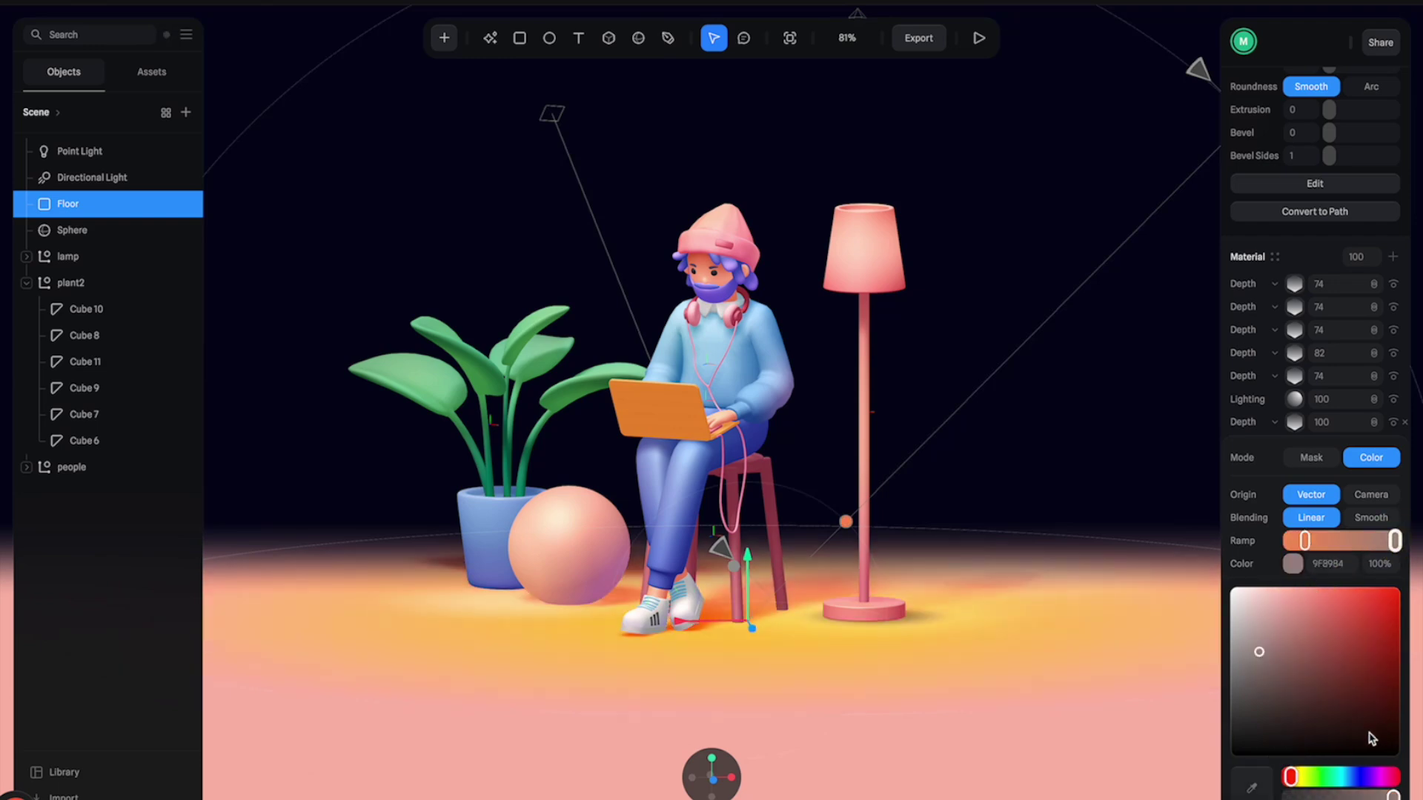
{"action": "left_click", "coordinate": [1350, 775]}
{"action": "left_click_drag", "start_coordinate": [1350, 725], "coordinate": [1371, 704]}
{"action": "left_click", "coordinate": [1186, 338]}
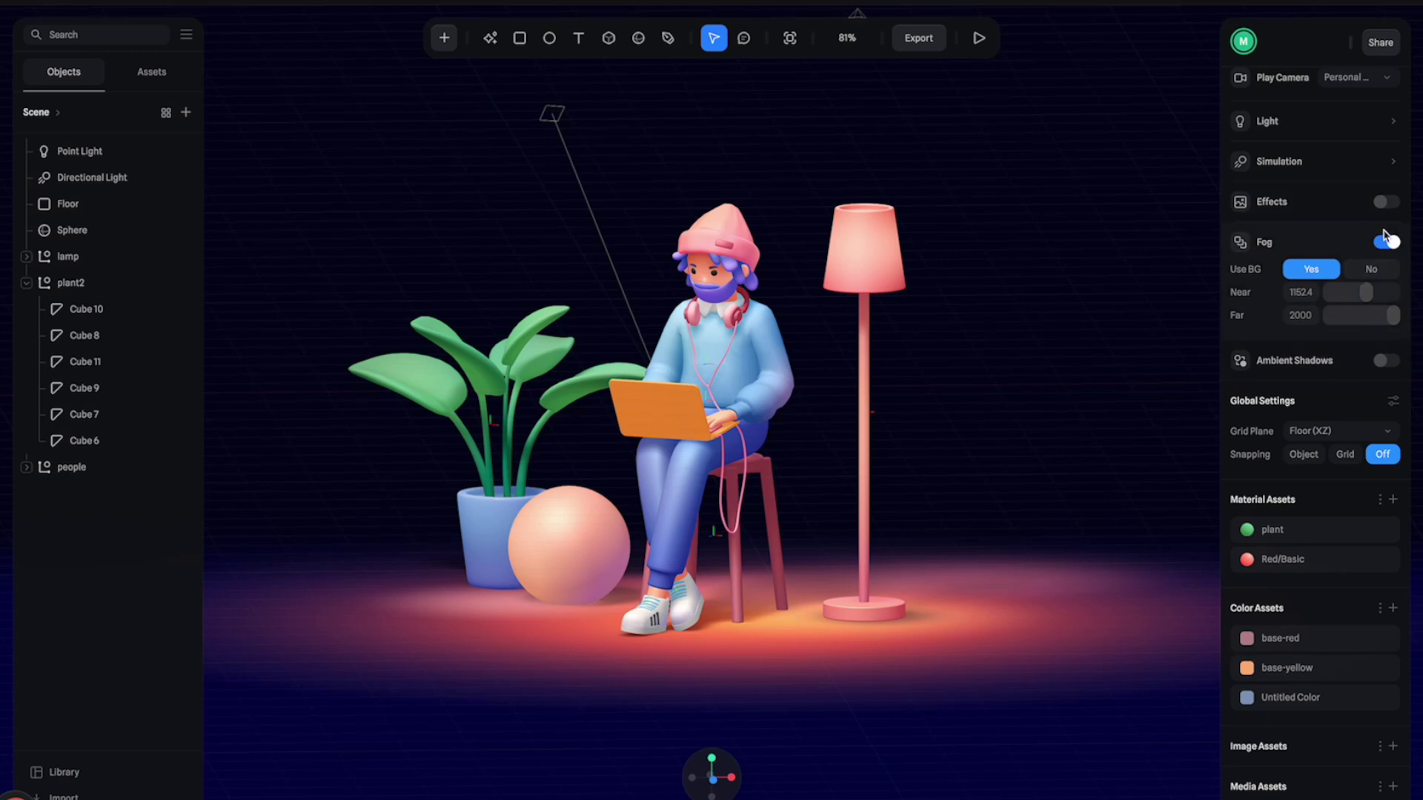
Step: Set the scene's ambient light colour to dark blue 10173B and its intensity to -0.85
{"action": "scroll", "coordinate": [1382, 236], "scroll_direction": "up", "scroll_amount": 3}
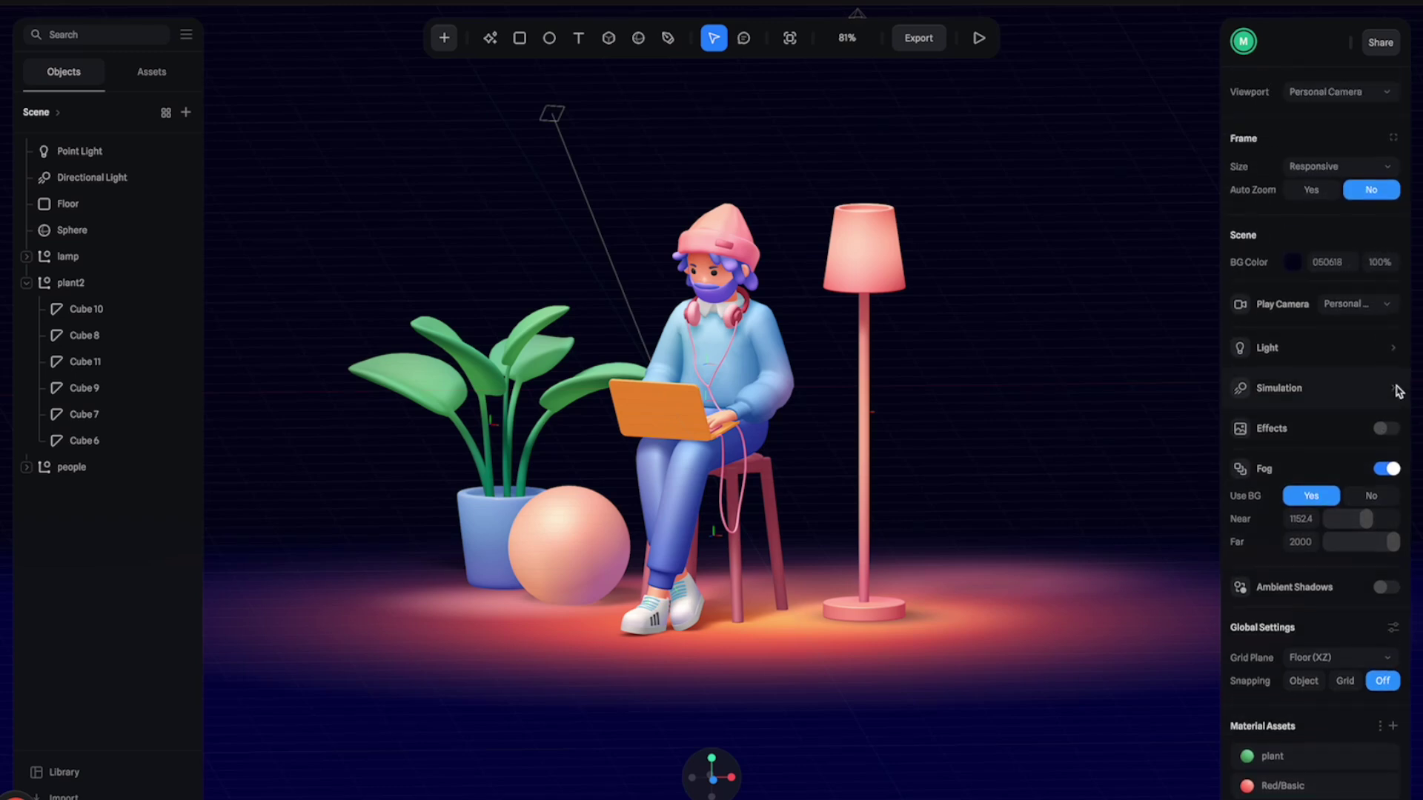
{"action": "left_click", "coordinate": [1284, 352]}
{"action": "left_click", "coordinate": [1296, 398]}
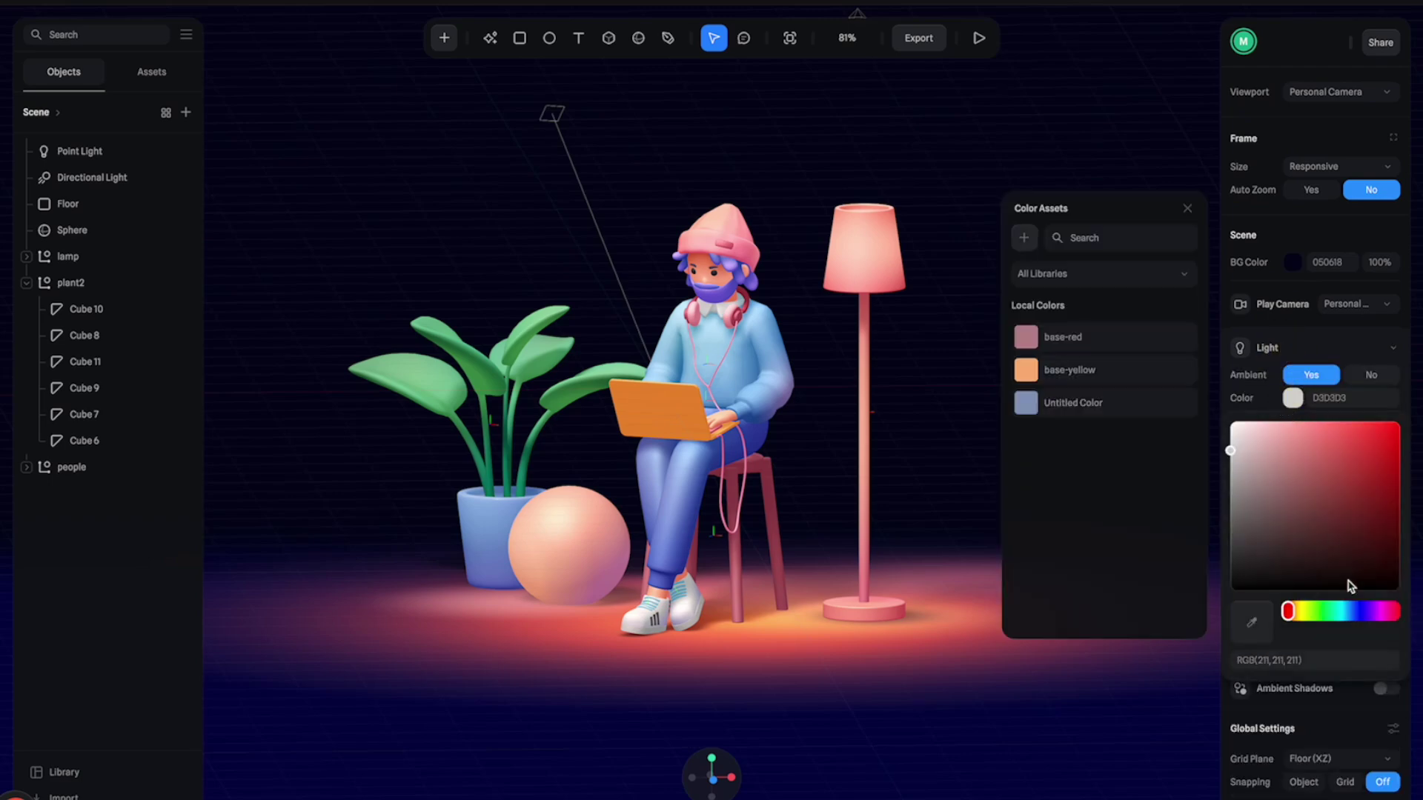
{"action": "left_click", "coordinate": [1354, 609]}
{"action": "left_click", "coordinate": [1345, 569]}
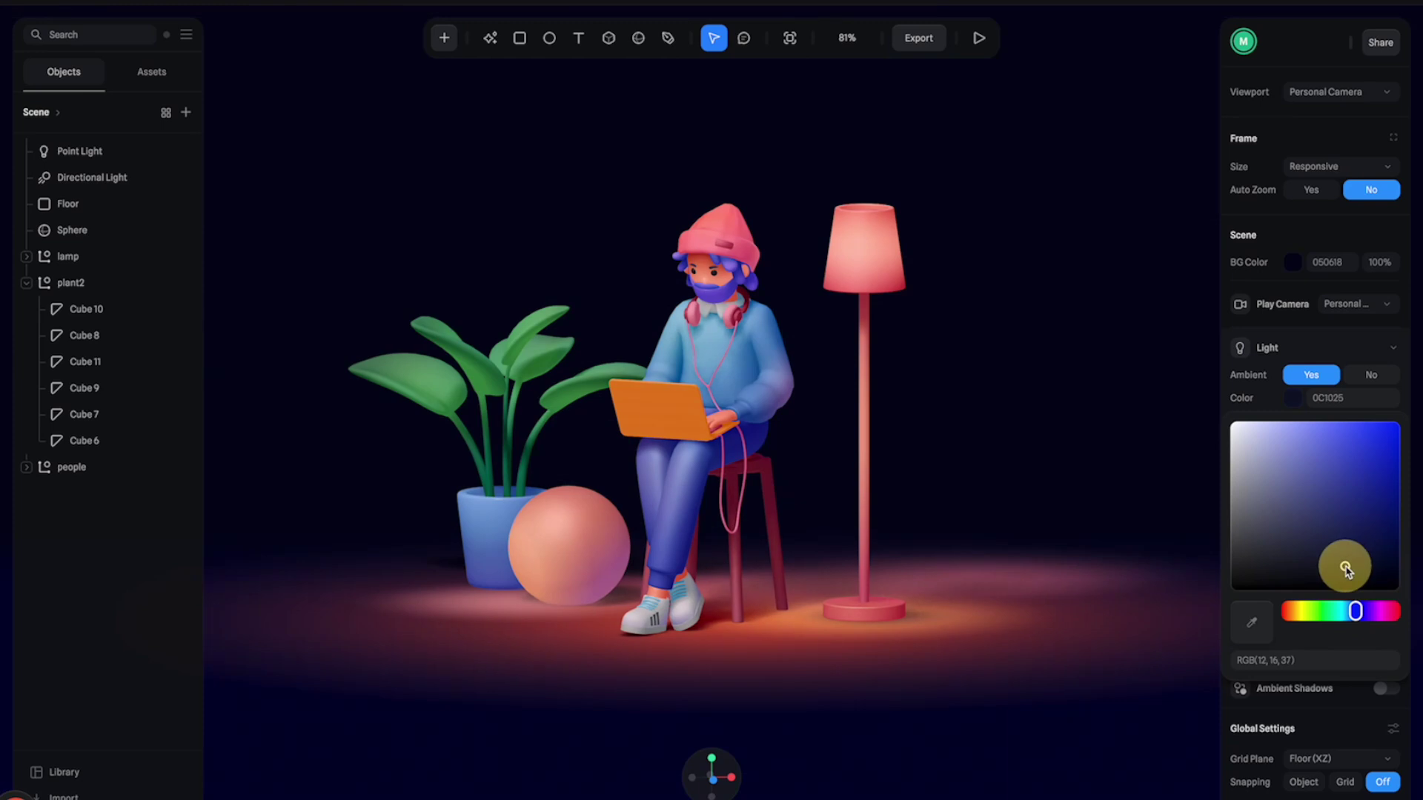
{"action": "left_click", "coordinate": [1286, 399]}
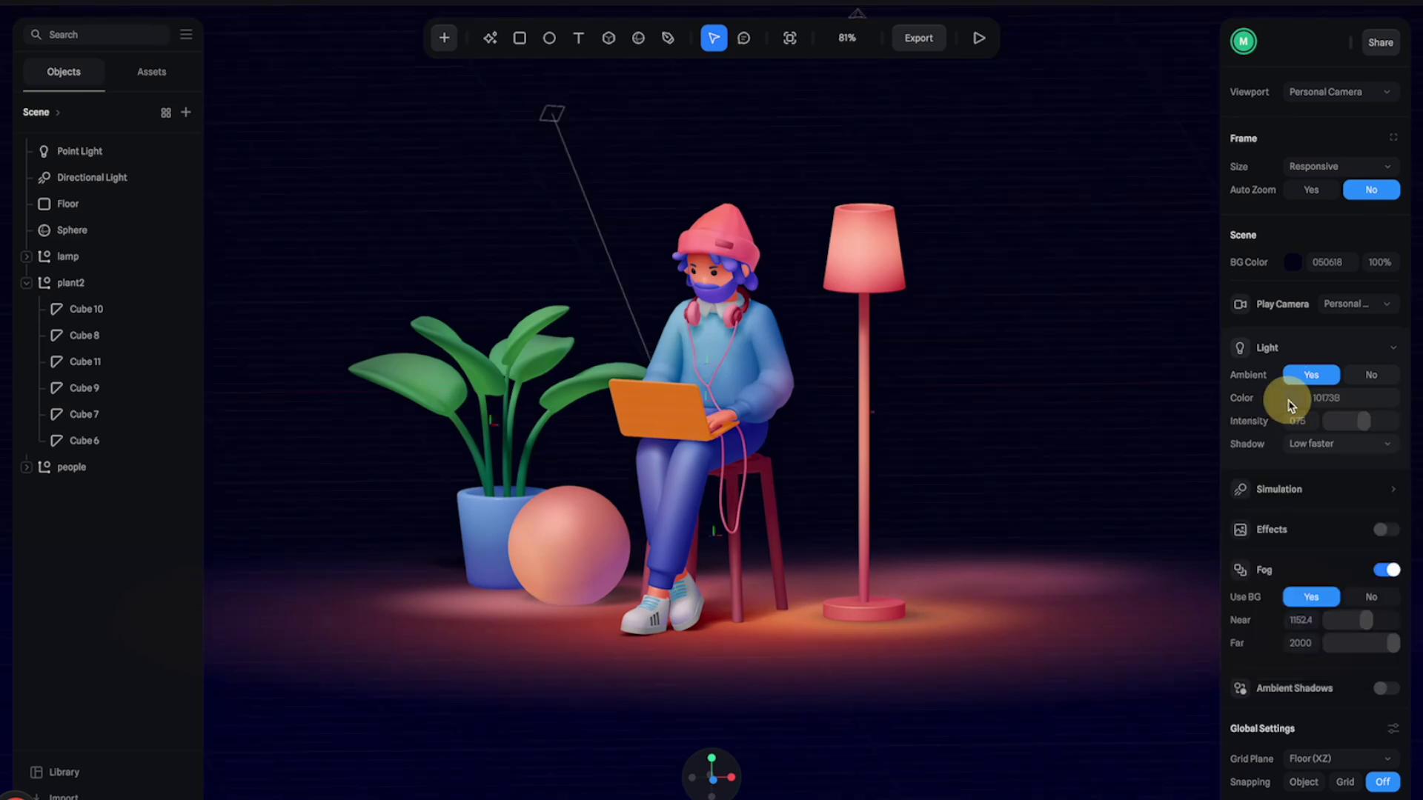
{"action": "left_click_drag", "start_coordinate": [1358, 421], "coordinate": [1357, 420]}
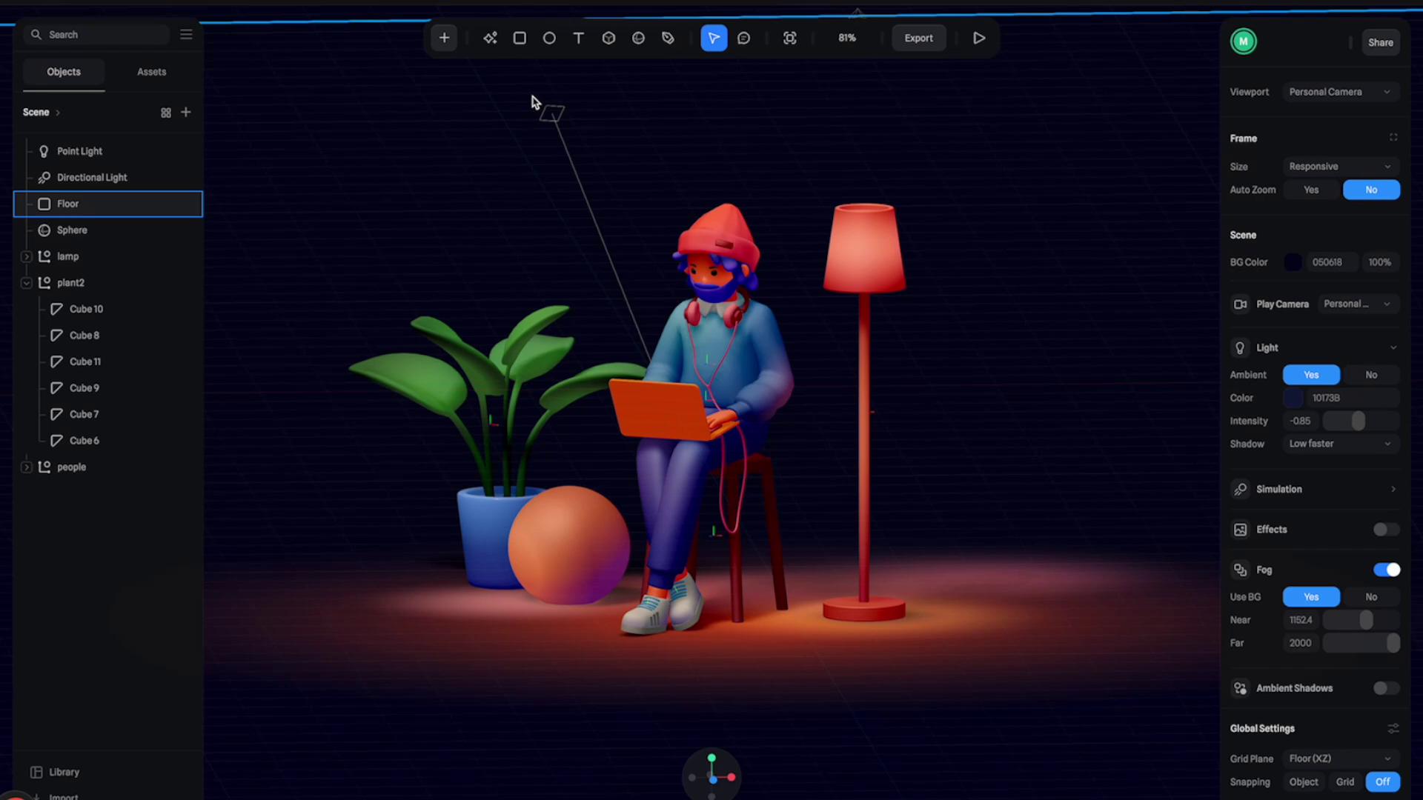
Step: Add a point light and move it into the lampshade, at about X 304 and Y 205
{"action": "left_click", "coordinate": [444, 38]}
{"action": "scroll", "coordinate": [506, 338], "scroll_direction": "down", "scroll_amount": 4}
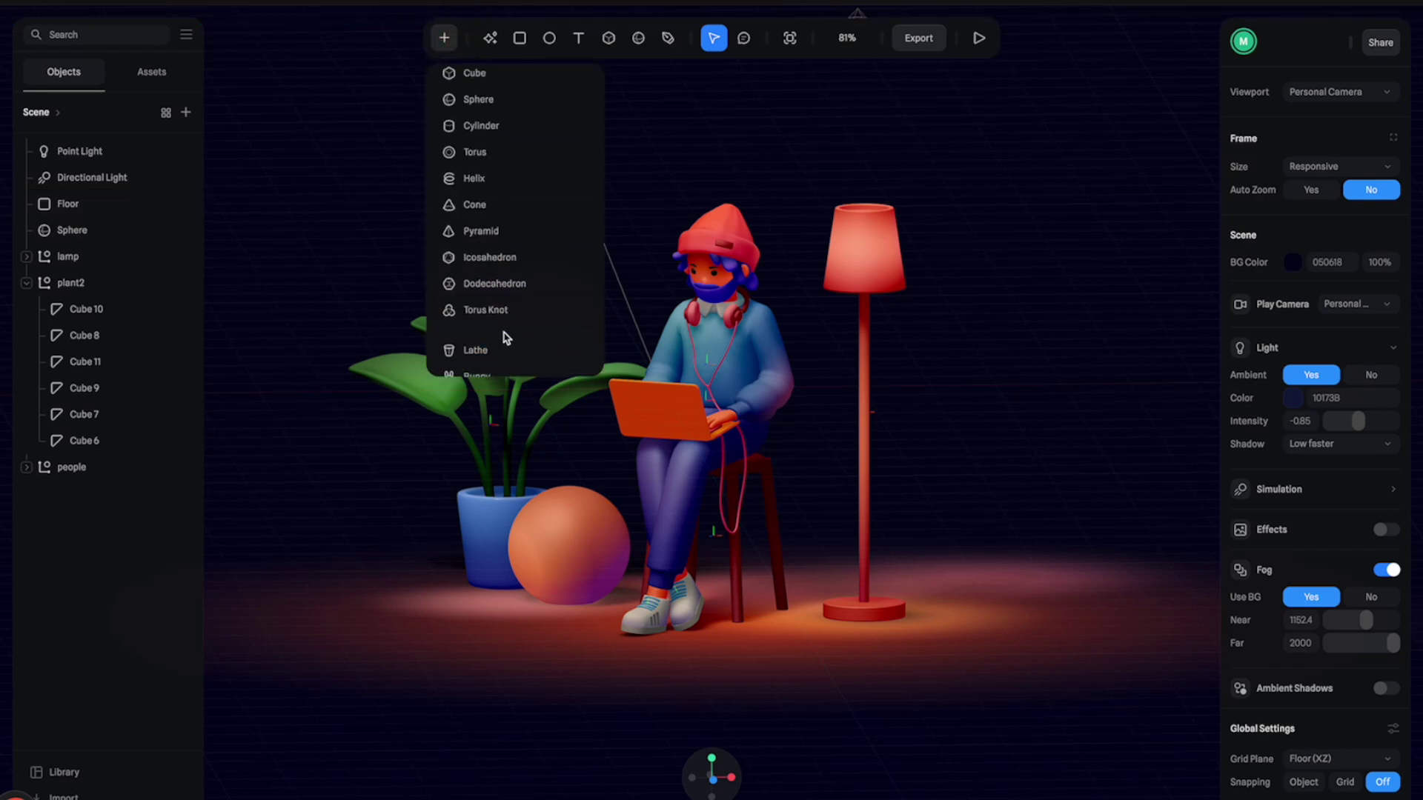
{"action": "scroll", "coordinate": [511, 339], "scroll_direction": "down", "scroll_amount": 3}
{"action": "left_click", "coordinate": [499, 302]}
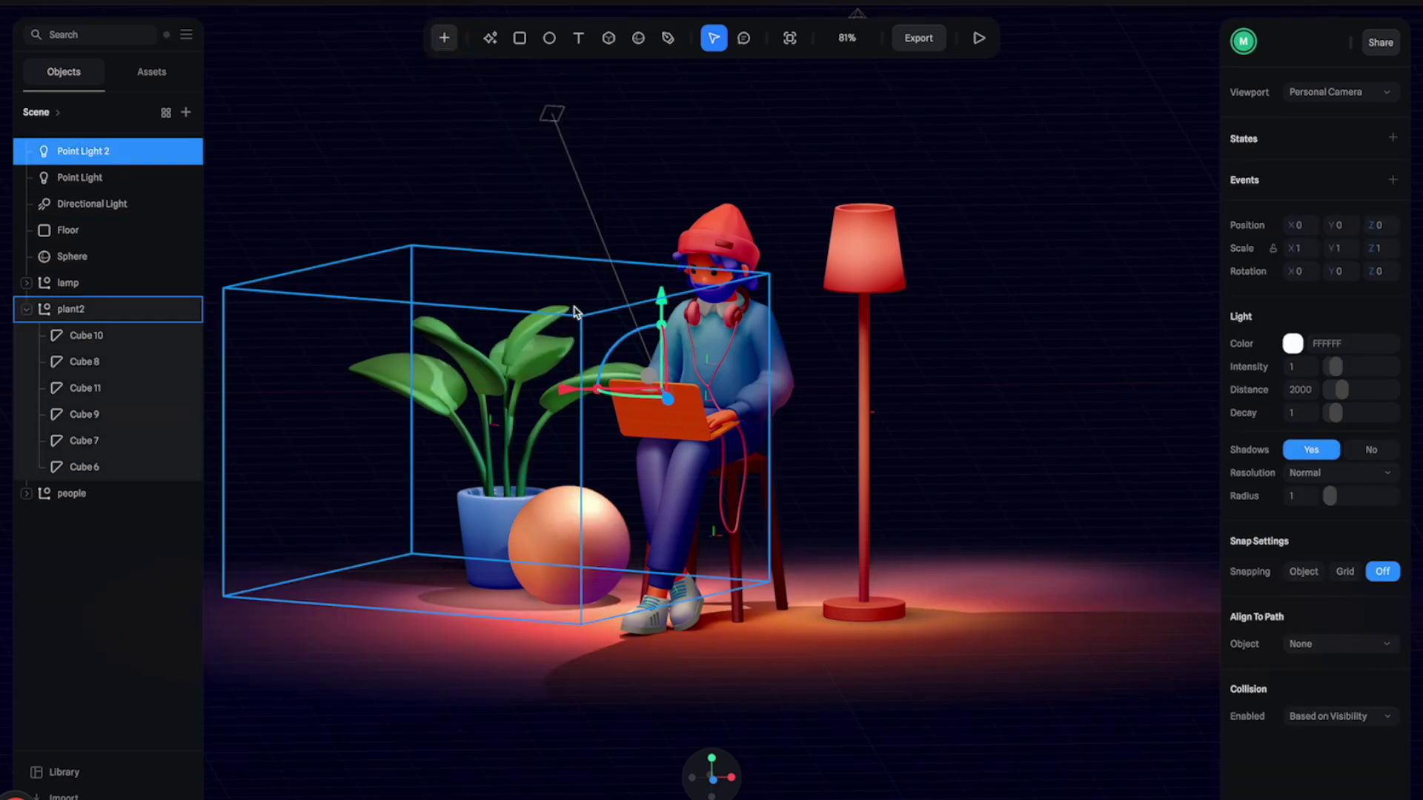
{"action": "left_click_drag", "start_coordinate": [572, 389], "coordinate": [781, 393]}
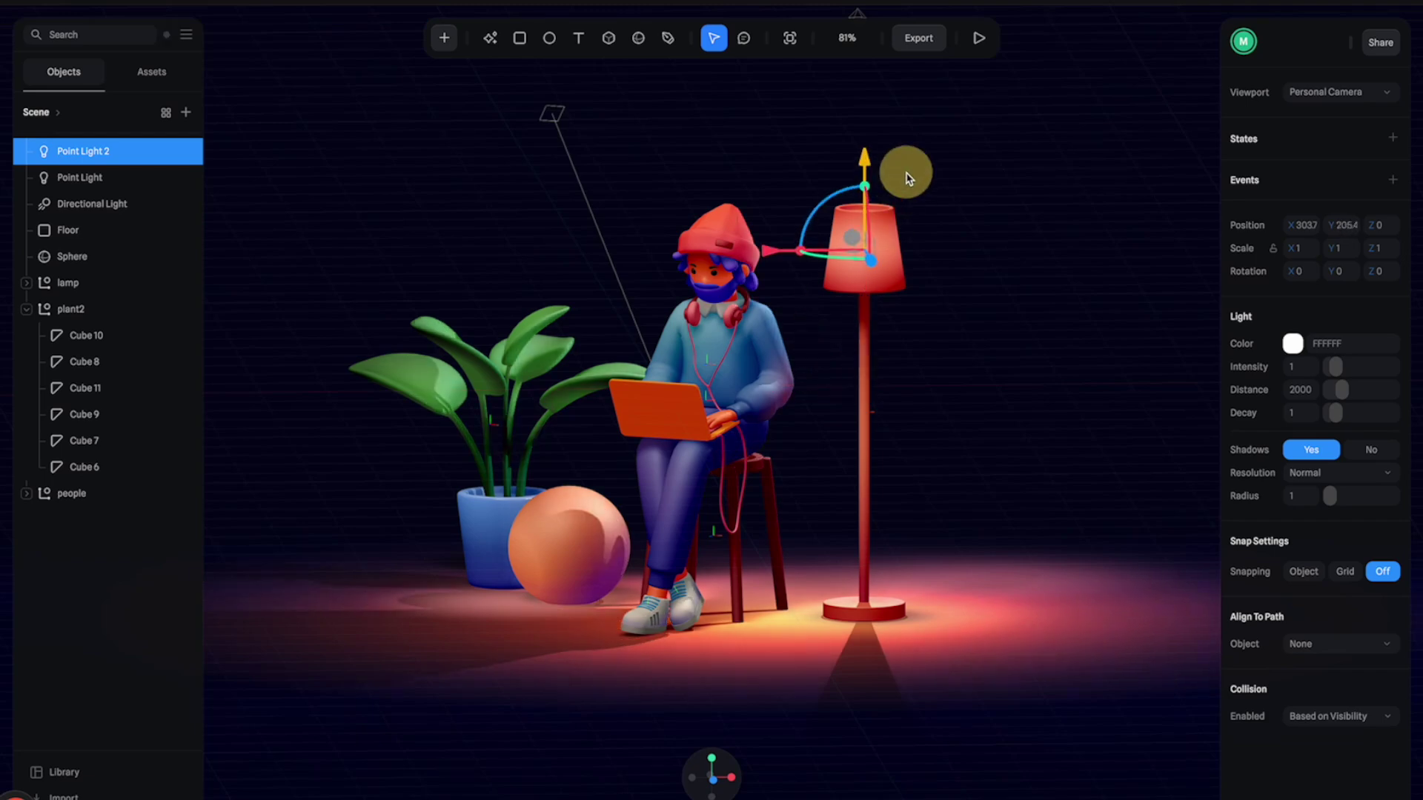
Step: Turn off the Lighting layer in the material of the floor lamp's shade
{"action": "left_click", "coordinate": [897, 261]}
{"action": "double_click", "coordinate": [896, 260]}
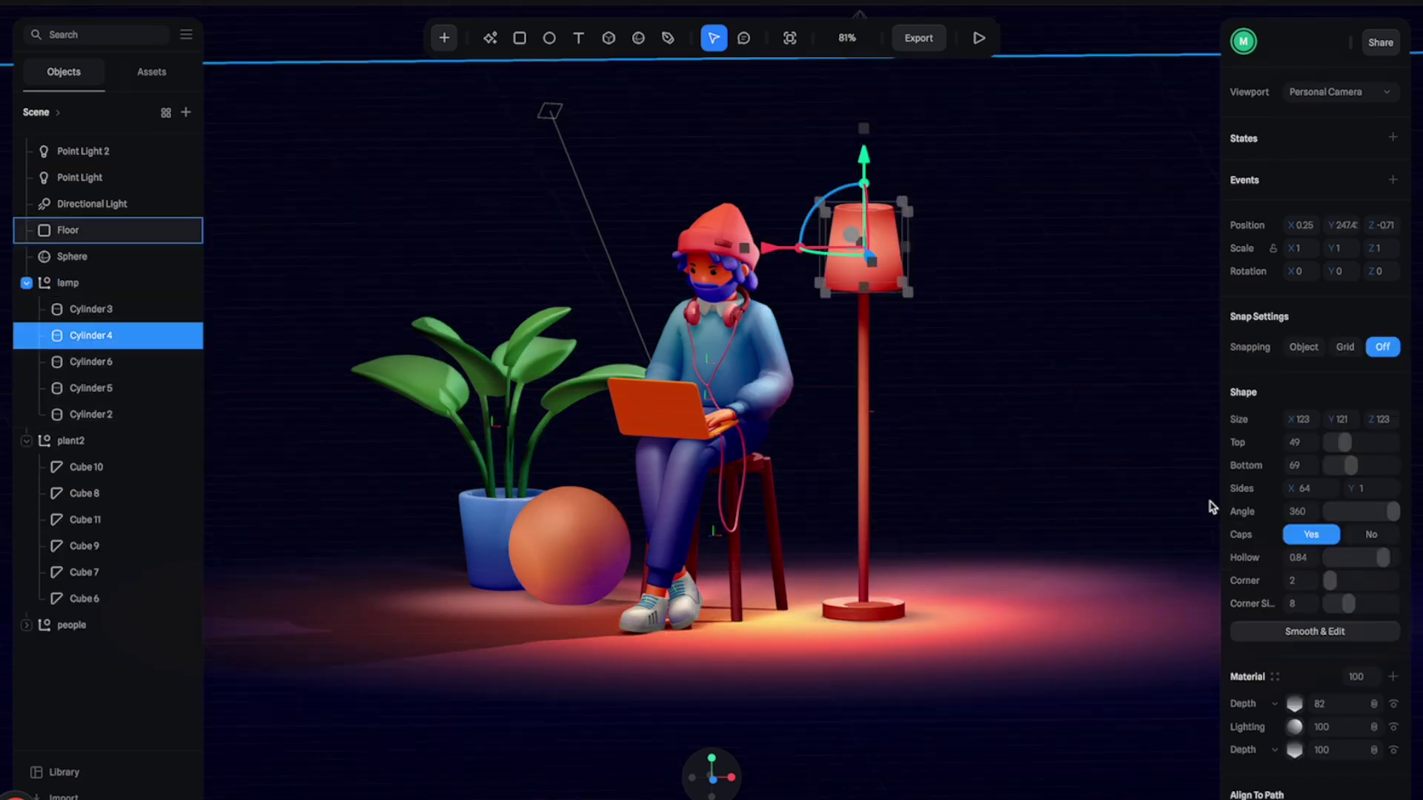
{"action": "scroll", "coordinate": [1277, 561], "scroll_direction": "down", "scroll_amount": 3}
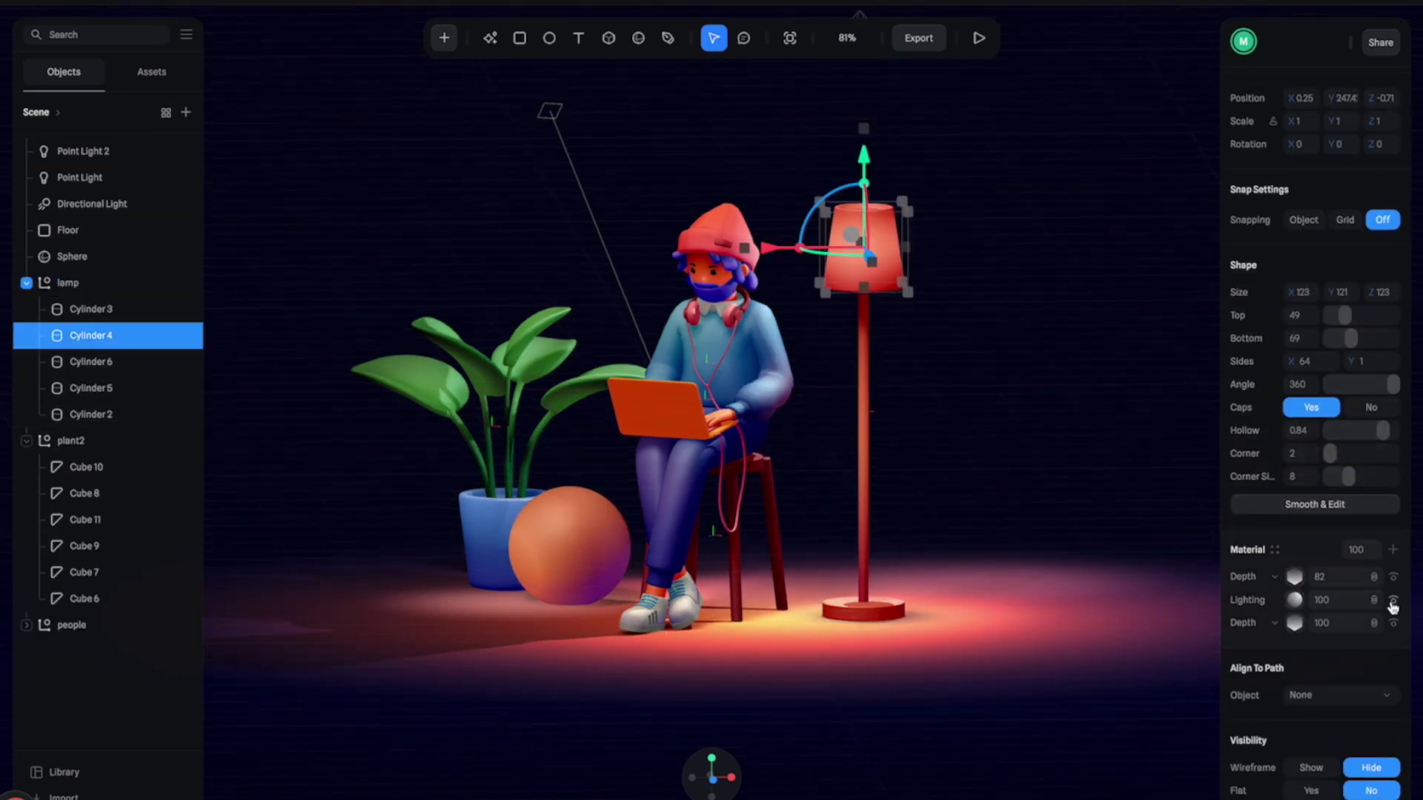
{"action": "left_click", "coordinate": [1392, 601]}
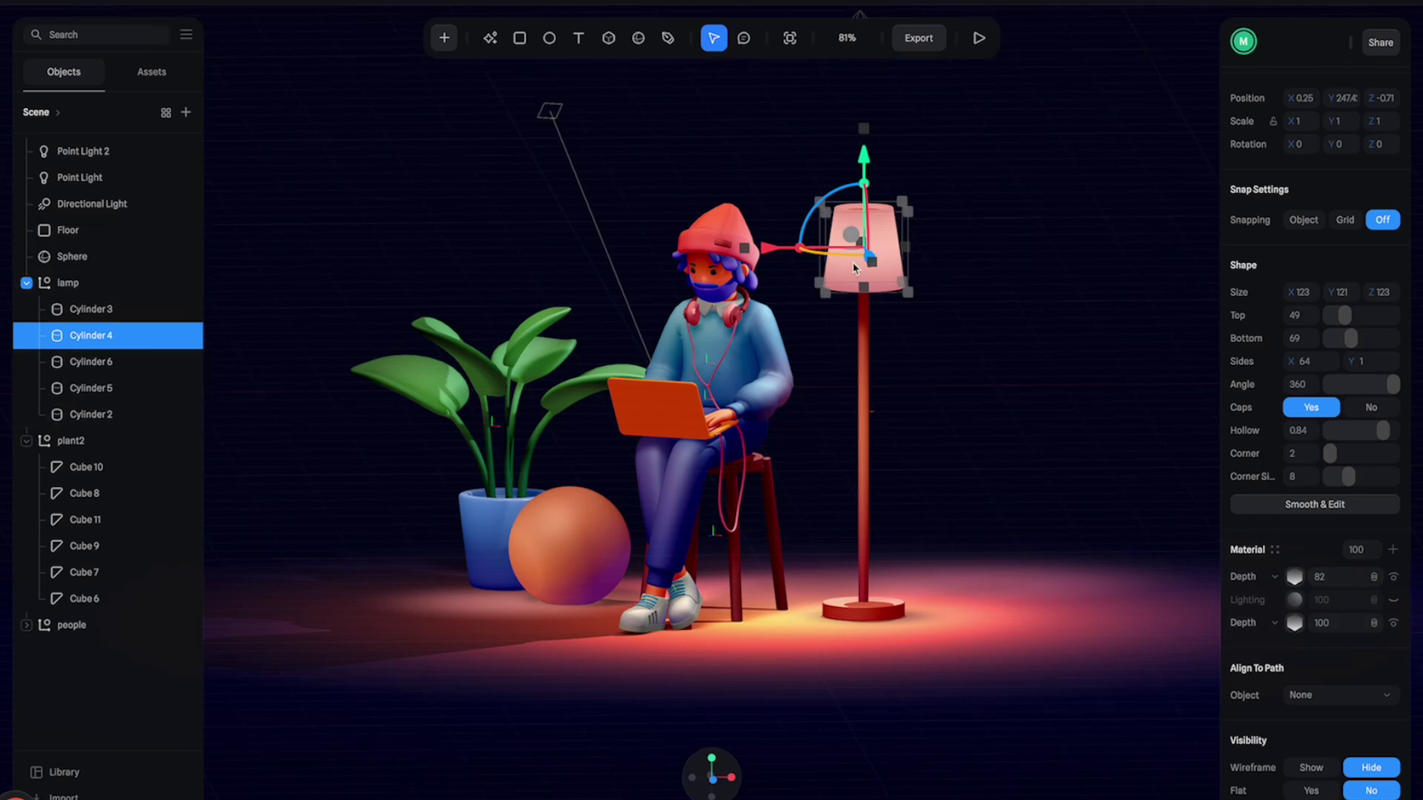
{"action": "left_click", "coordinate": [977, 313]}
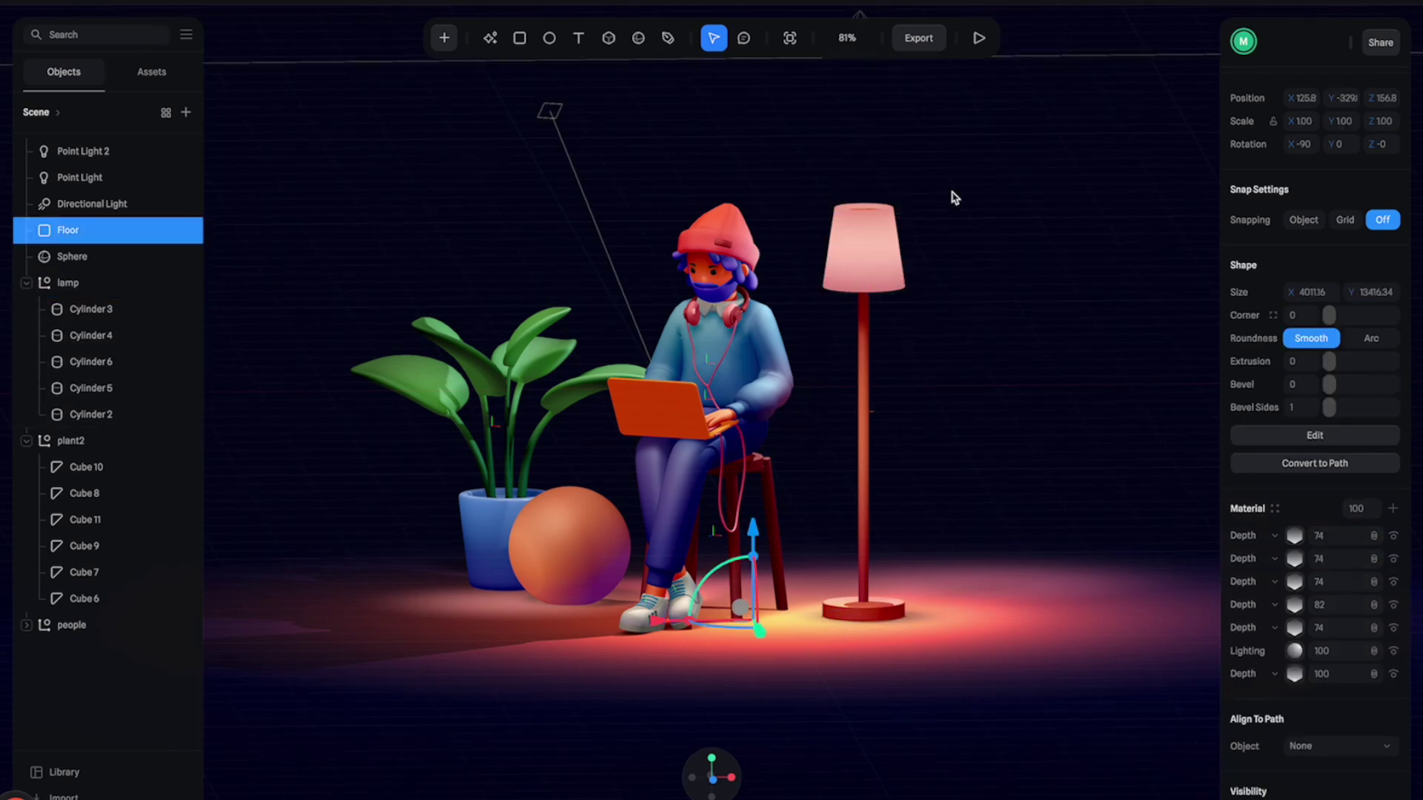
Step: Move the directional light to about X -454 and give it a pale blue 9CB8FF colour at intensity 1.02
{"action": "left_click_drag", "start_coordinate": [548, 114], "coordinate": [274, 127]}
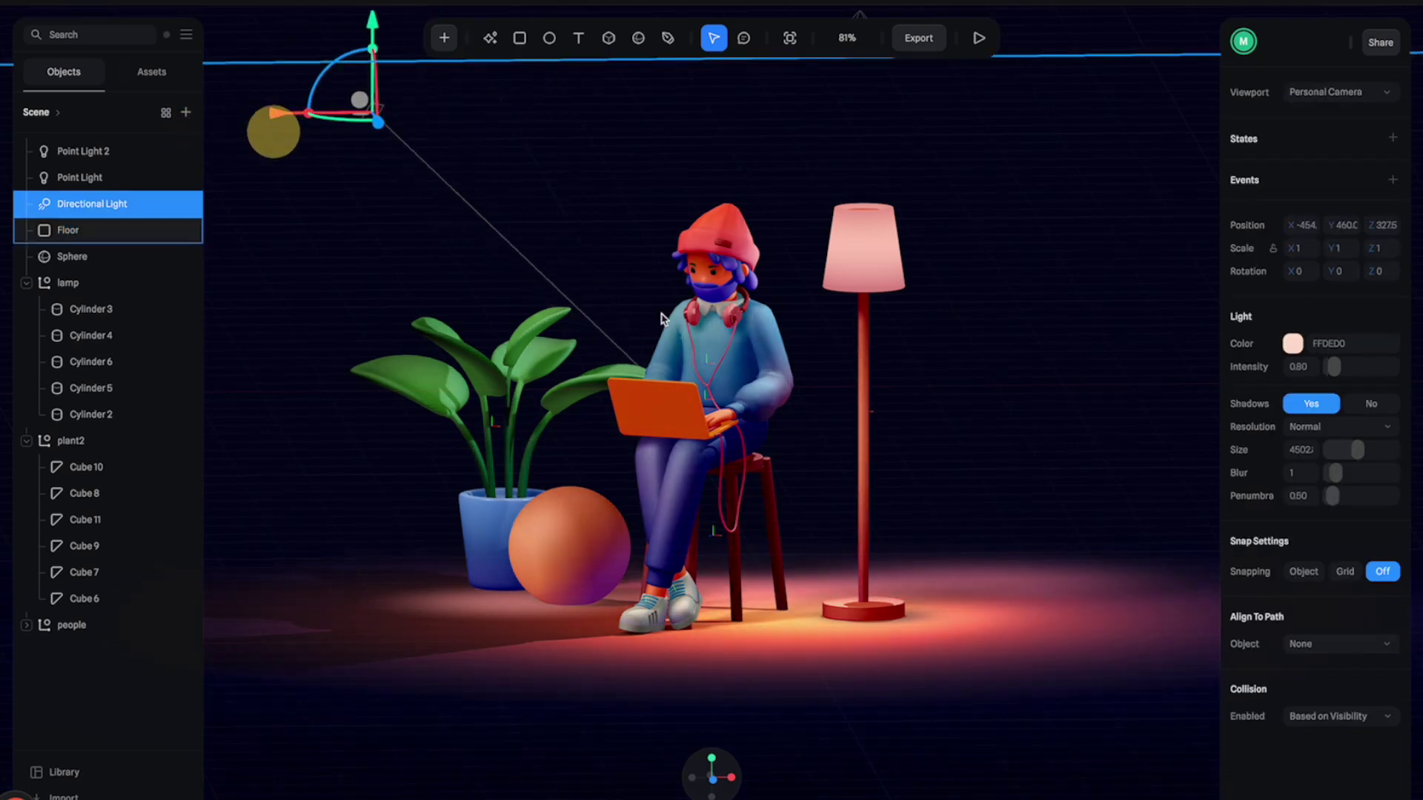
{"action": "left_click_drag", "start_coordinate": [1333, 367], "coordinate": [1305, 359]}
{"action": "left_click", "coordinate": [1292, 343]}
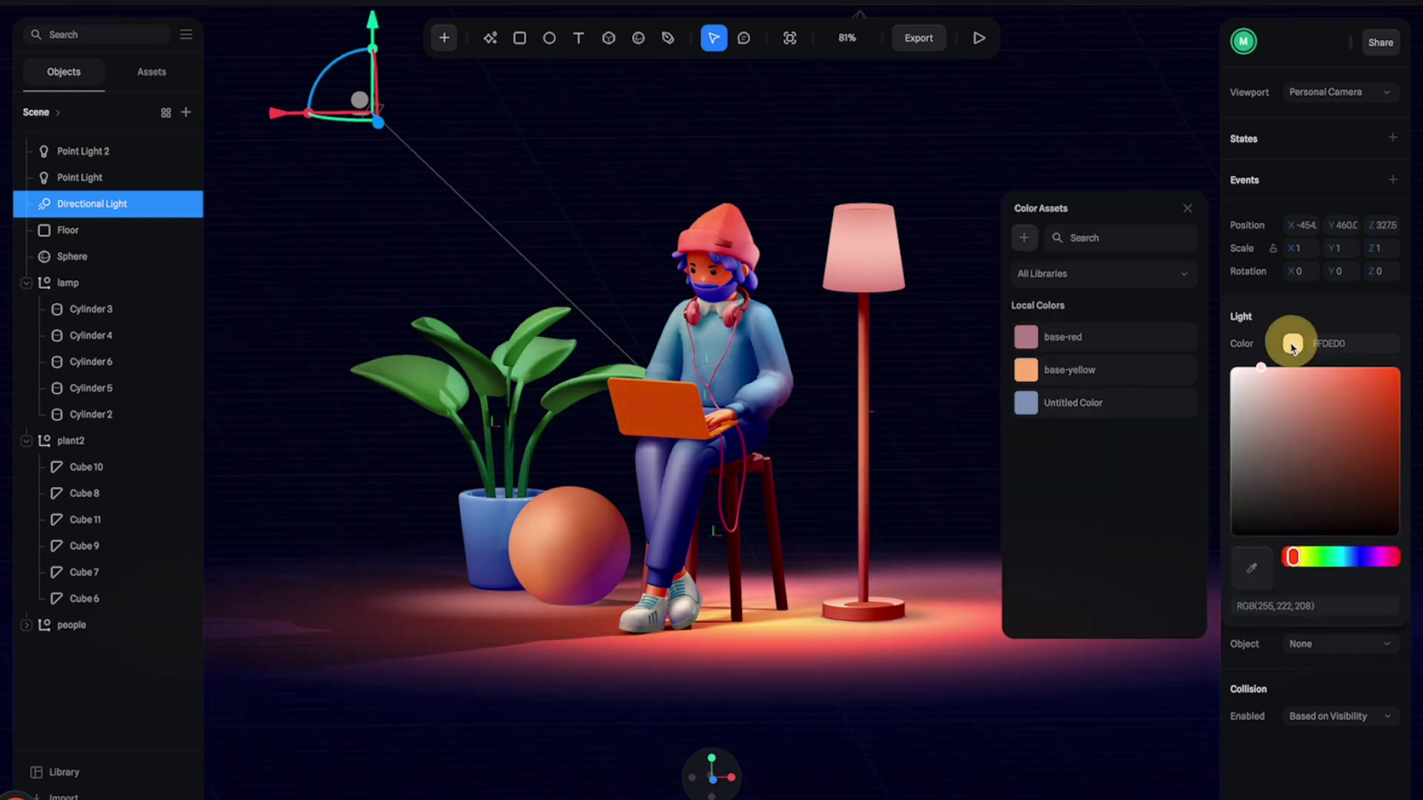
{"action": "left_click", "coordinate": [1354, 556]}
{"action": "left_click", "coordinate": [1295, 367]}
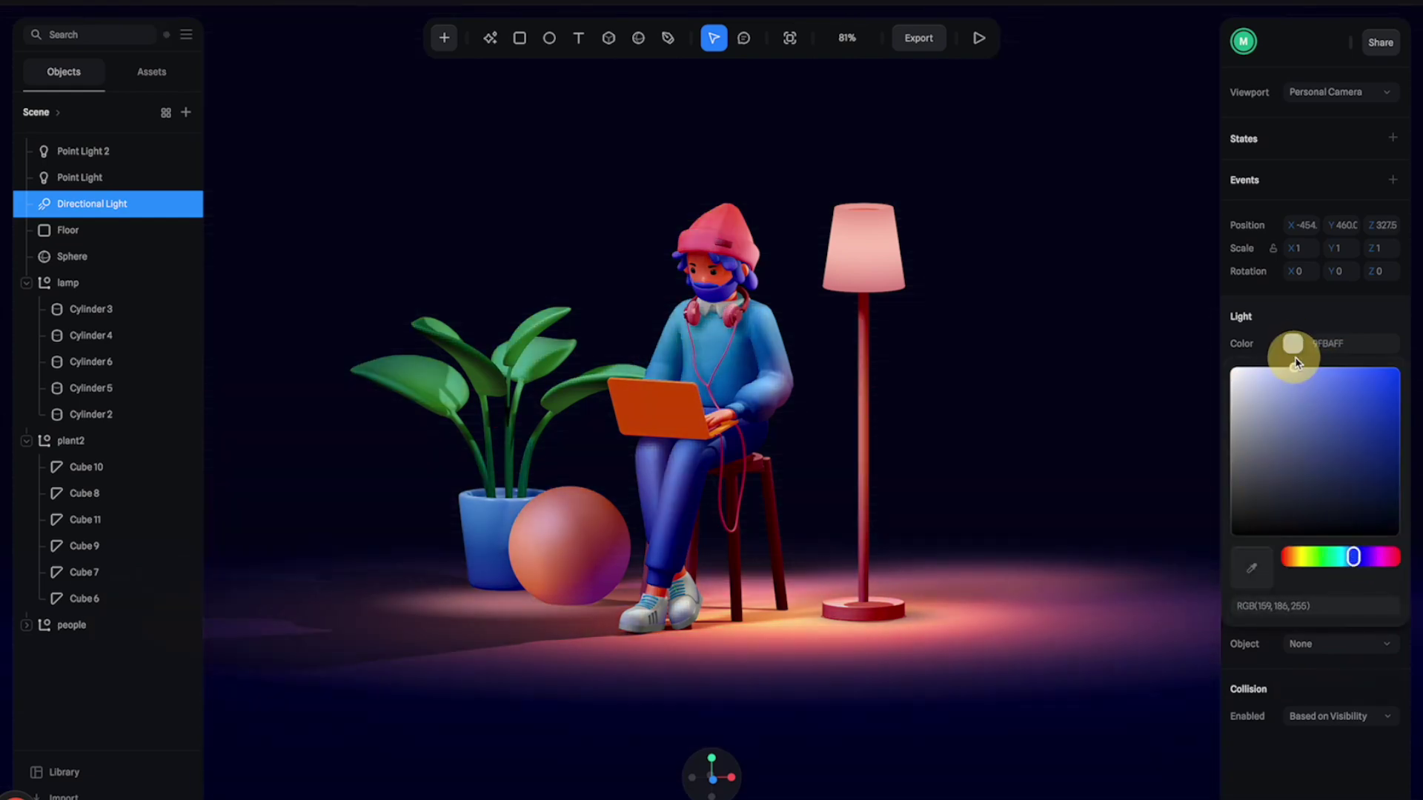
Step: Move the directional light back in depth to about Z -232
{"action": "left_click_drag", "start_coordinate": [545, 172], "coordinate": [575, 210]}
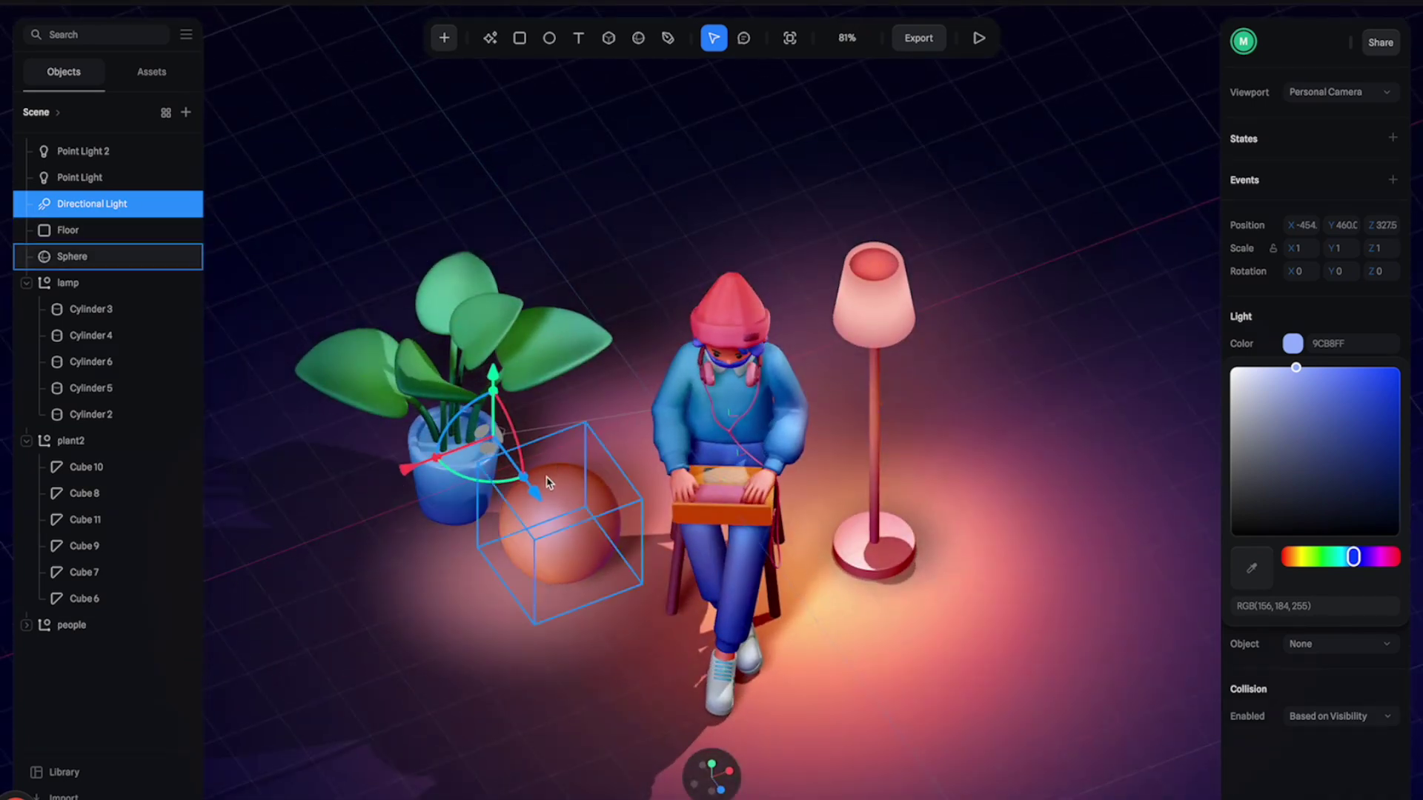
{"action": "left_click_drag", "start_coordinate": [527, 482], "coordinate": [385, 235]}
{"action": "mouse_move", "coordinate": [659, 326]}
{"action": "left_mouse_down"}
{"action": "mouse_move", "coordinate": [674, 333]}
{"action": "mouse_move", "coordinate": [649, 309]}
{"action": "left_mouse_up"}
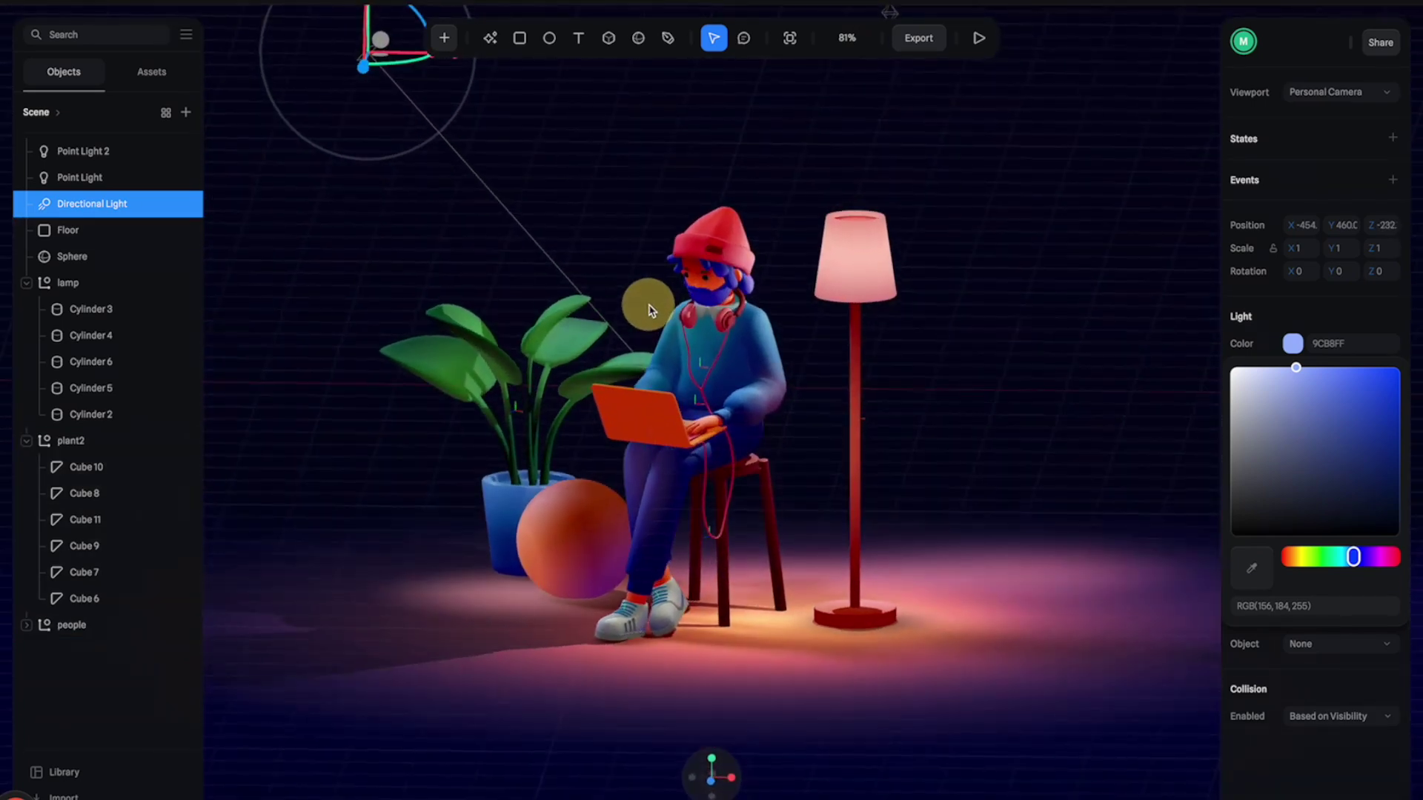
{"action": "left_click", "coordinate": [1292, 345]}
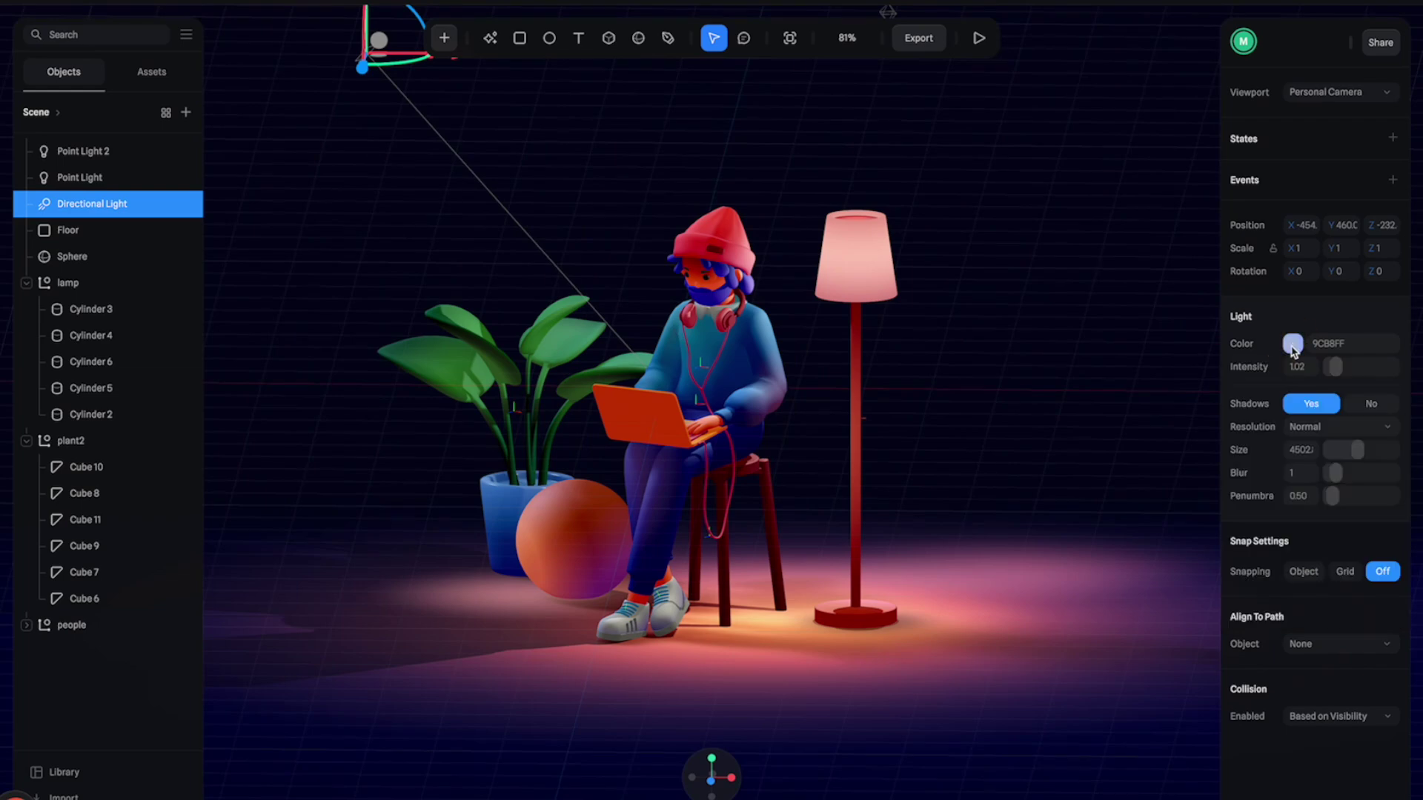
Step: Lower the directional light to about Y 359, with its shadows off and its intensity slightly reduced
{"action": "left_click", "coordinate": [1370, 405]}
{"action": "left_click_drag", "start_coordinate": [400, 92], "coordinate": [397, 157]}
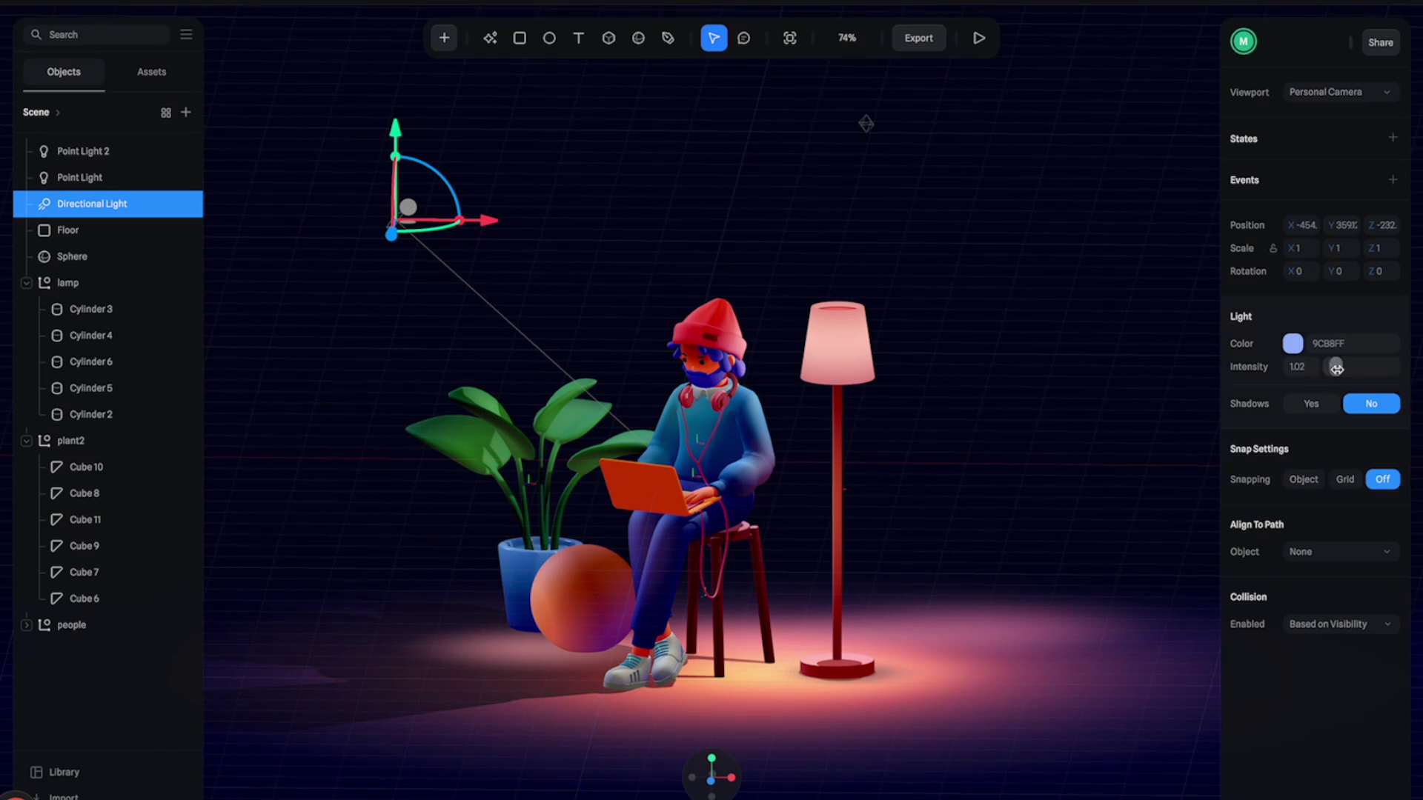
{"action": "left_click_drag", "start_coordinate": [1336, 369], "coordinate": [1331, 366]}
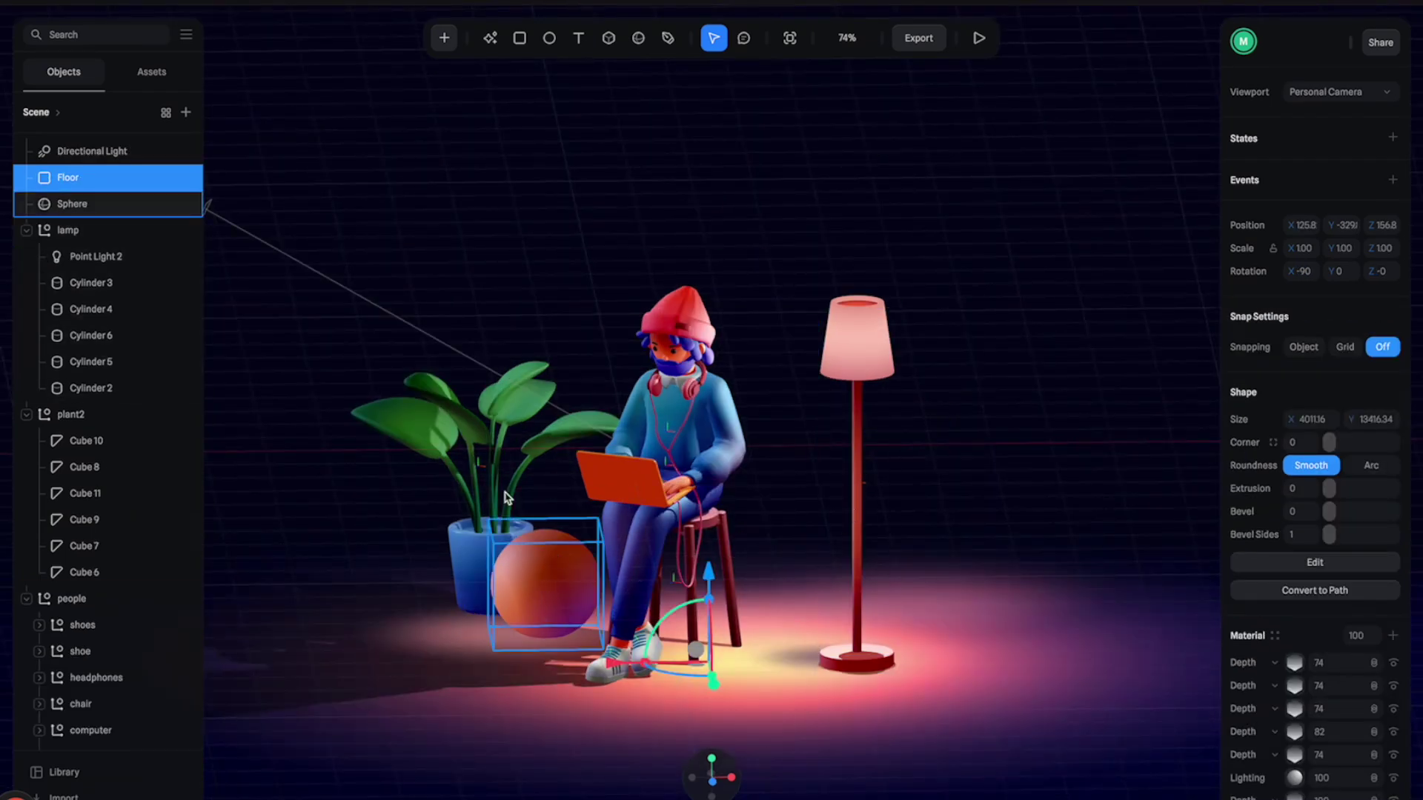
Step: Recolour the base Depth layer of the plant material with a ramp running from pink to blue
{"action": "left_click", "coordinate": [426, 437]}
{"action": "left_click", "coordinate": [417, 432]}
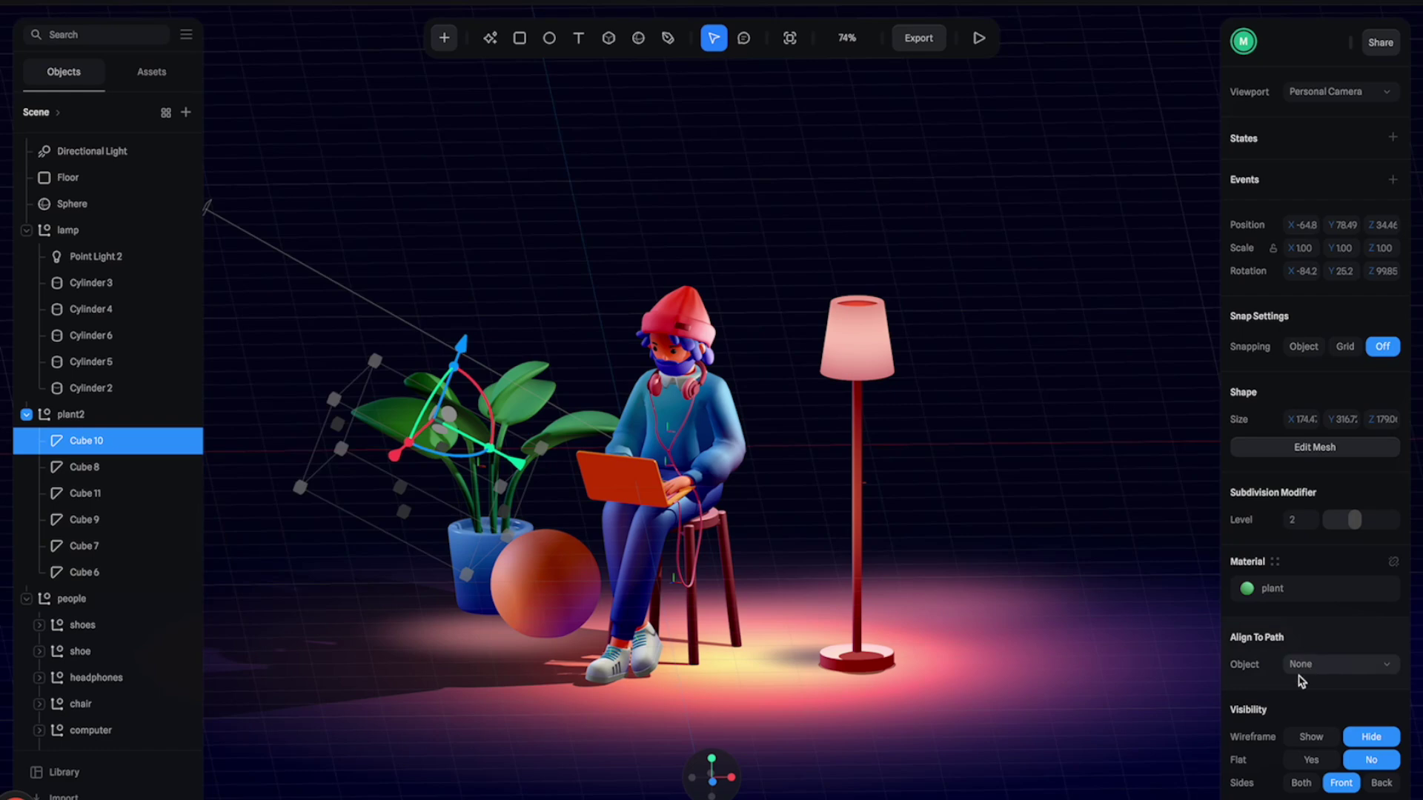
{"action": "left_click", "coordinate": [1246, 588]}
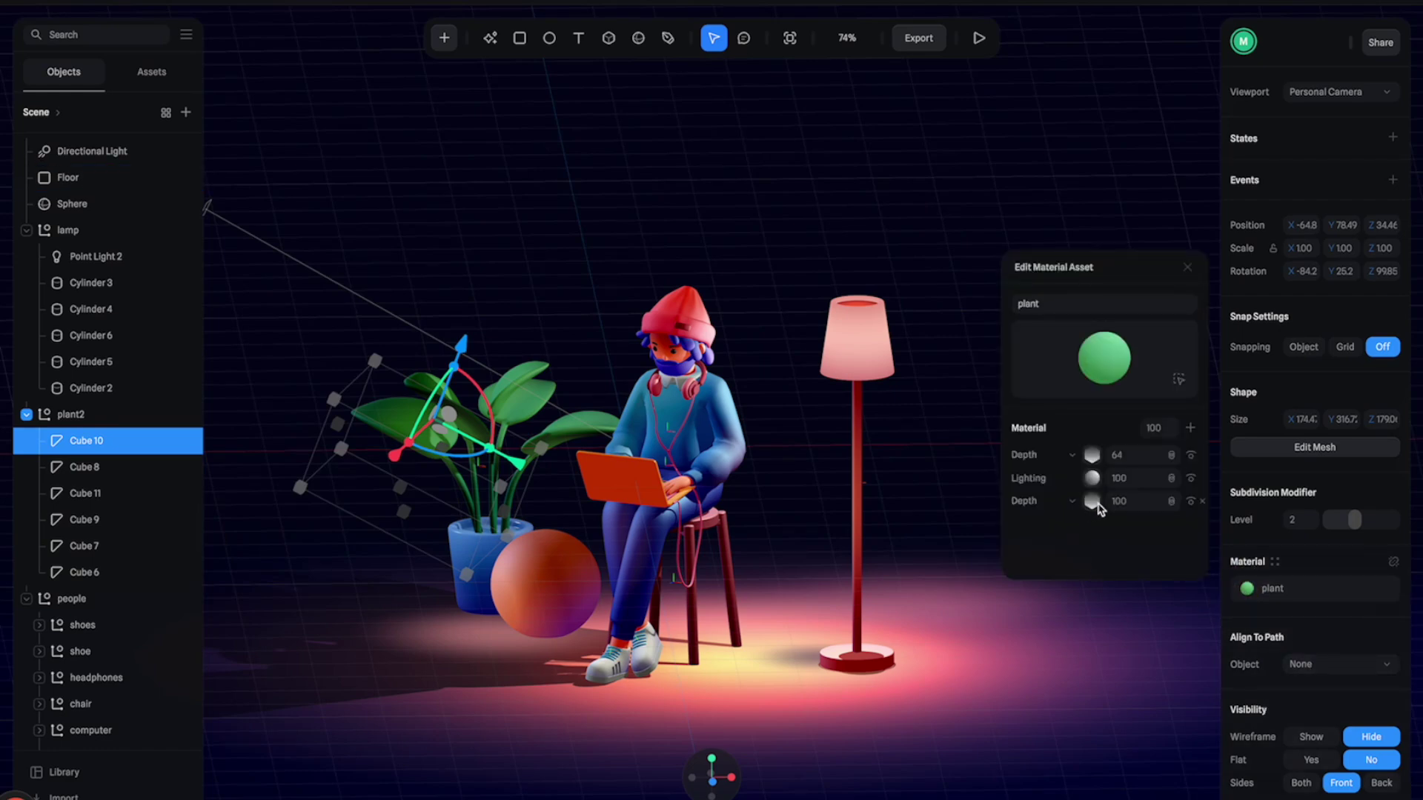
{"action": "left_click", "coordinate": [1094, 503]}
{"action": "left_click", "coordinate": [1070, 432]}
{"action": "scroll", "coordinate": [1129, 496], "scroll_direction": "down", "scroll_amount": 2}
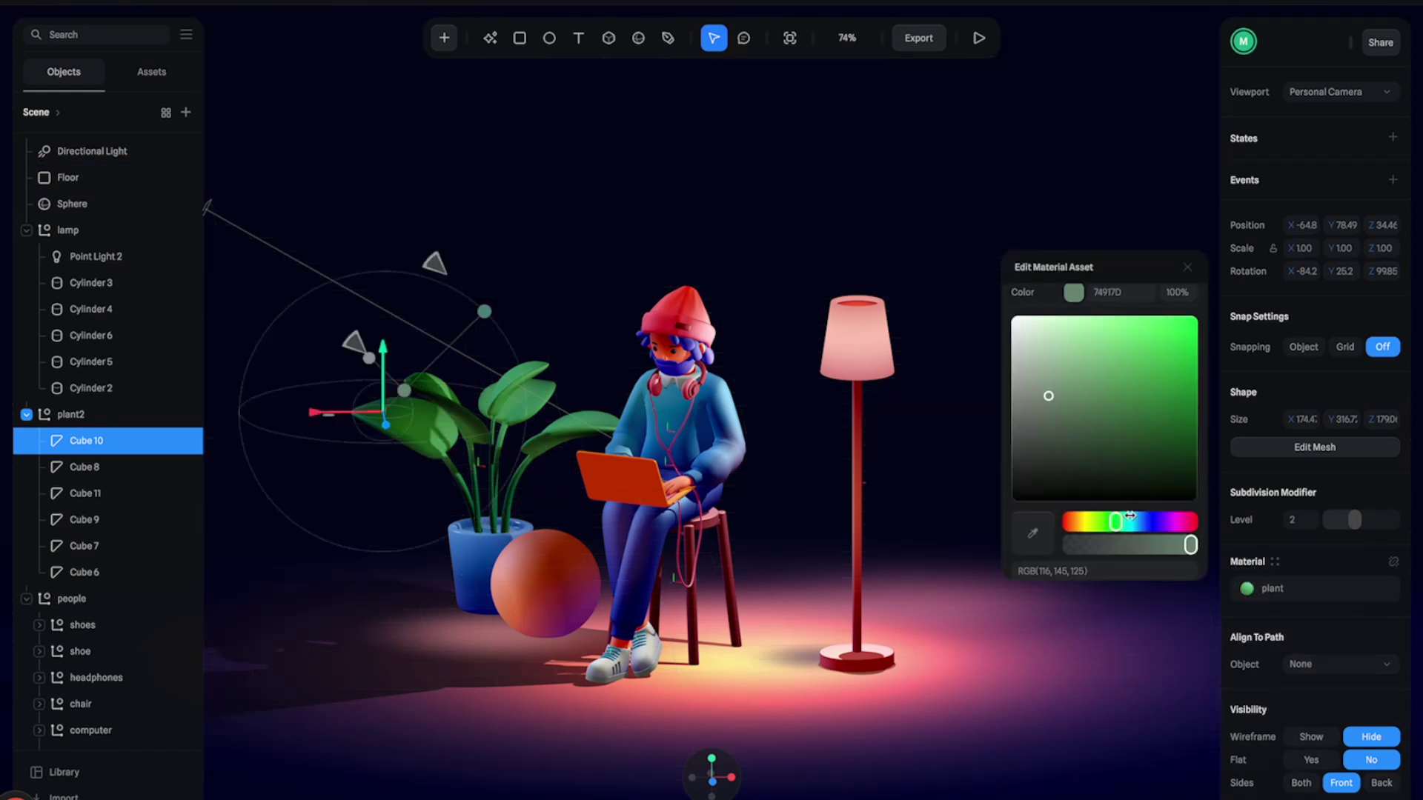
{"action": "scroll", "coordinate": [1132, 480], "scroll_direction": "down", "scroll_amount": 2}
{"action": "left_click_drag", "start_coordinate": [1134, 540], "coordinate": [1183, 540]}
{"action": "left_click_drag", "start_coordinate": [785, 389], "coordinate": [756, 388]}
{"action": "scroll", "coordinate": [1089, 445], "scroll_direction": "up", "scroll_amount": 5}
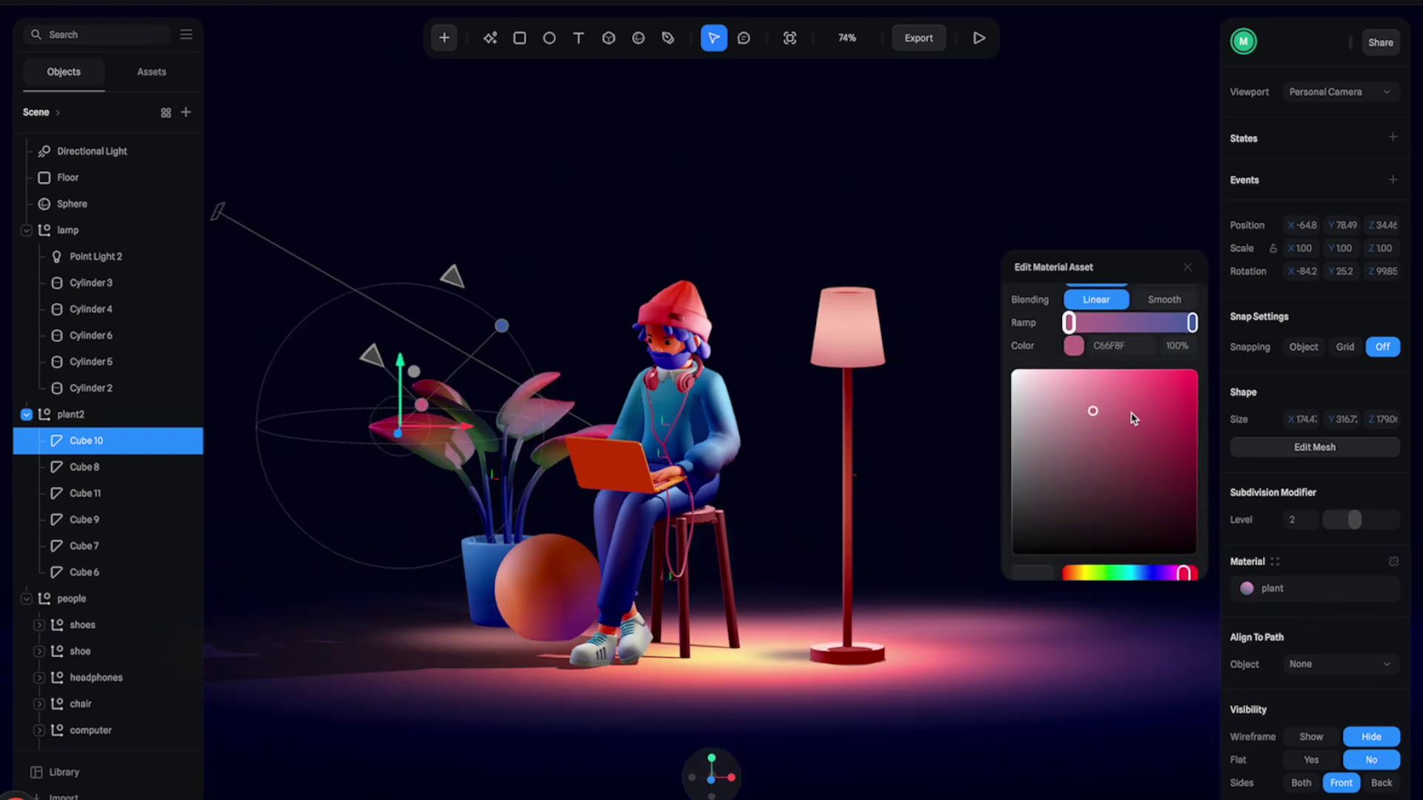
{"action": "scroll", "coordinate": [1104, 563], "scroll_direction": "down", "scroll_amount": 3}
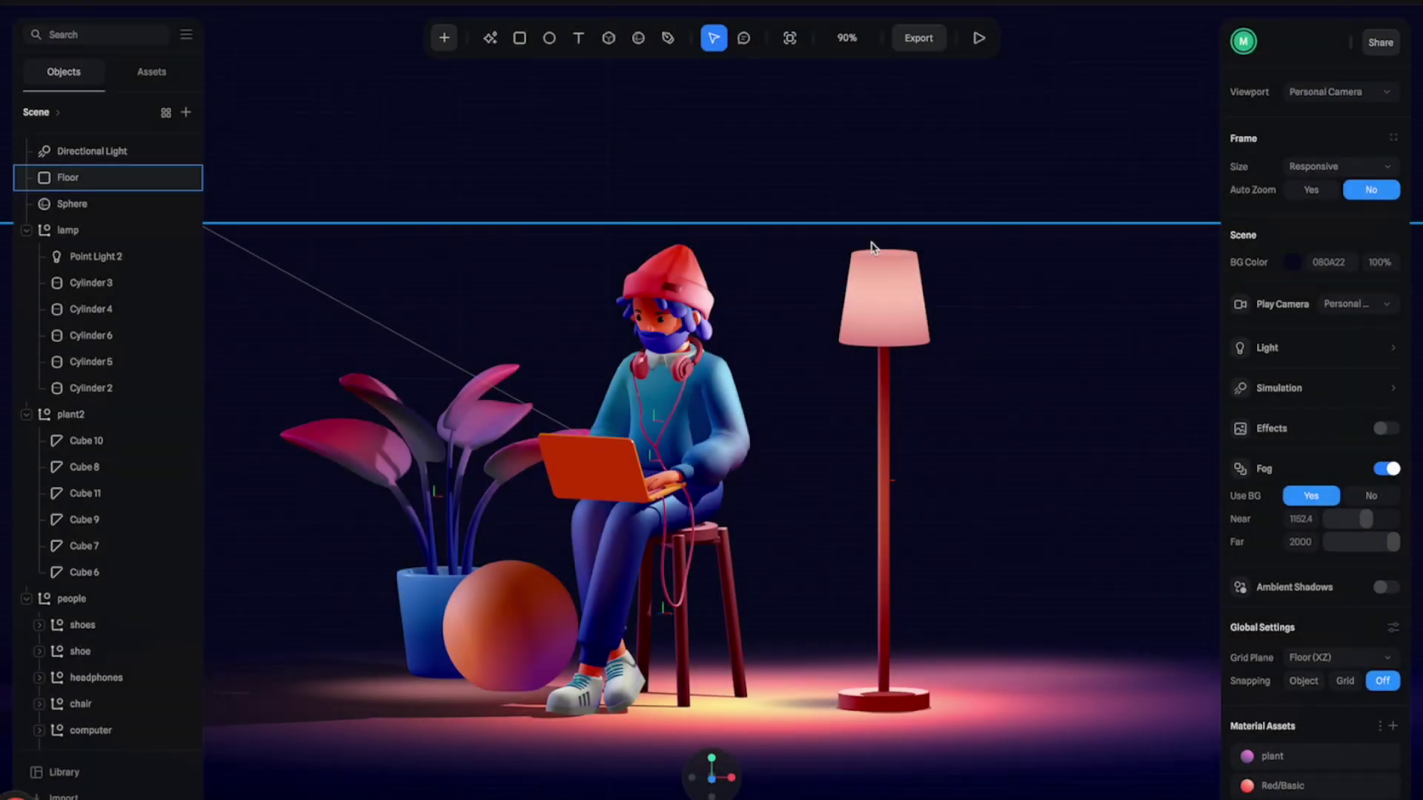
{"action": "mouse_move", "coordinate": [725, 229]}
{"action": "left_mouse_down"}
{"action": "mouse_move", "coordinate": [727, 244]}
{"action": "mouse_move", "coordinate": [716, 232]}
{"action": "mouse_move", "coordinate": [746, 213]}
{"action": "left_mouse_up"}
{"action": "scroll", "coordinate": [746, 212], "scroll_direction": "down", "scroll_amount": 2}
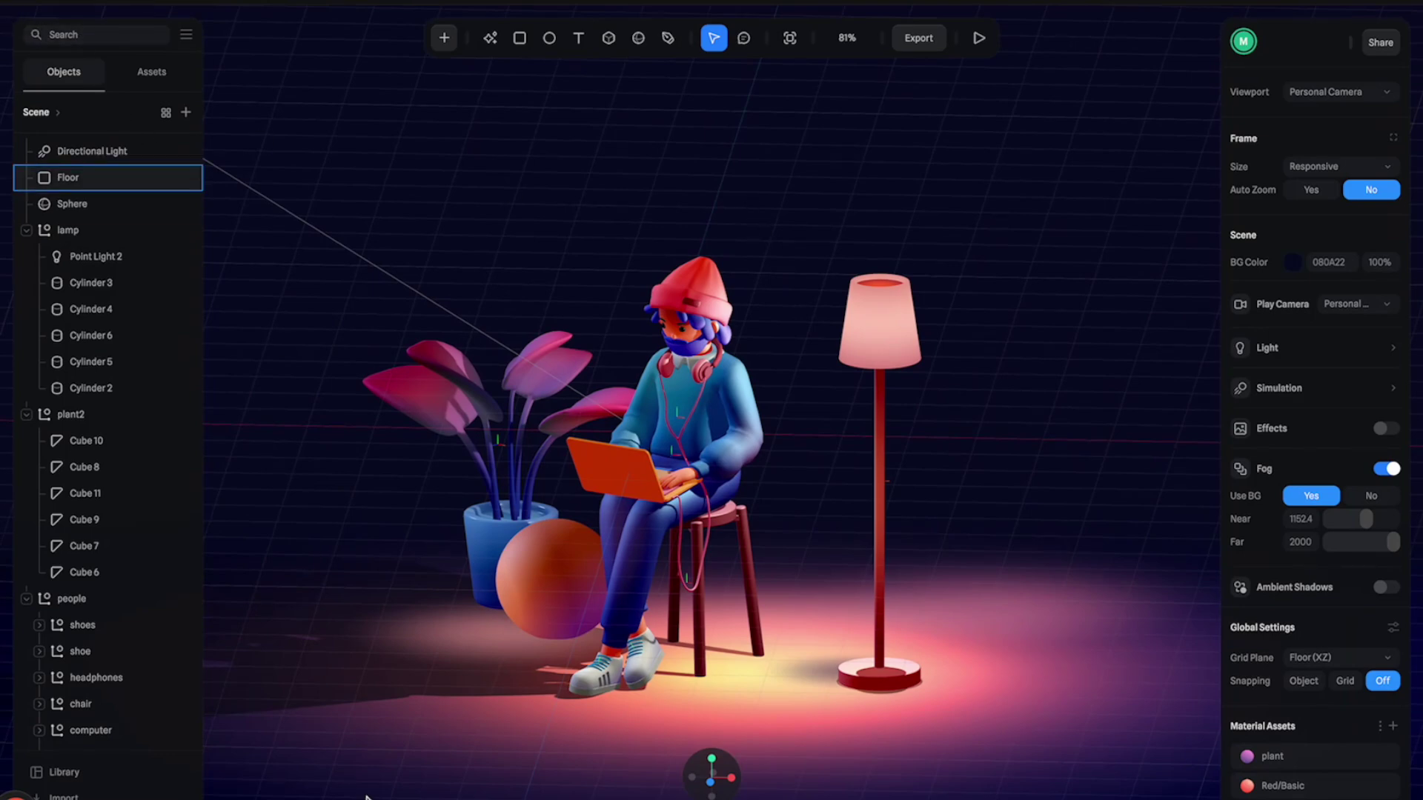
Step: Search the object library for cat models and look through them
{"action": "left_click", "coordinate": [130, 771]}
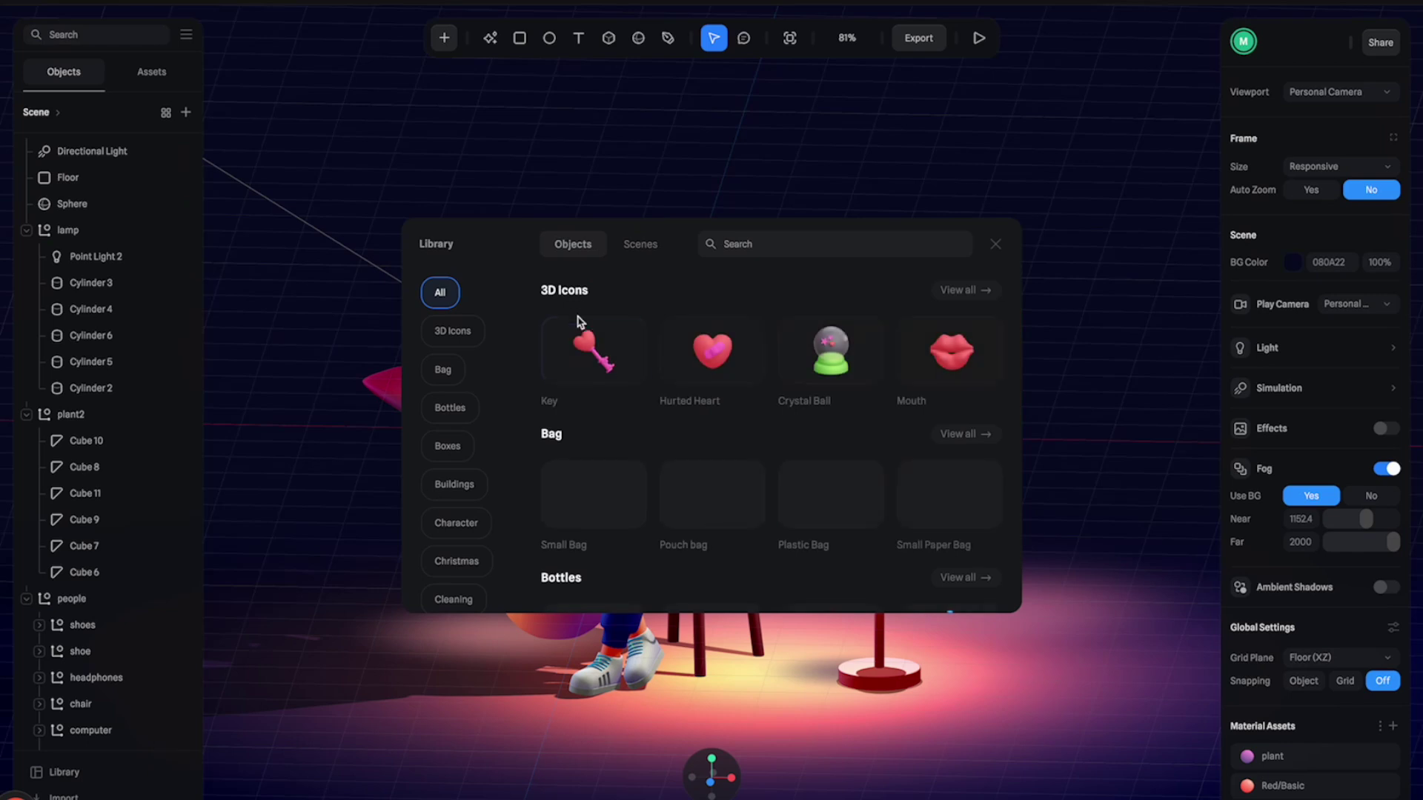
{"action": "left_click", "coordinate": [771, 245]}
{"action": "type", "text": "d"}
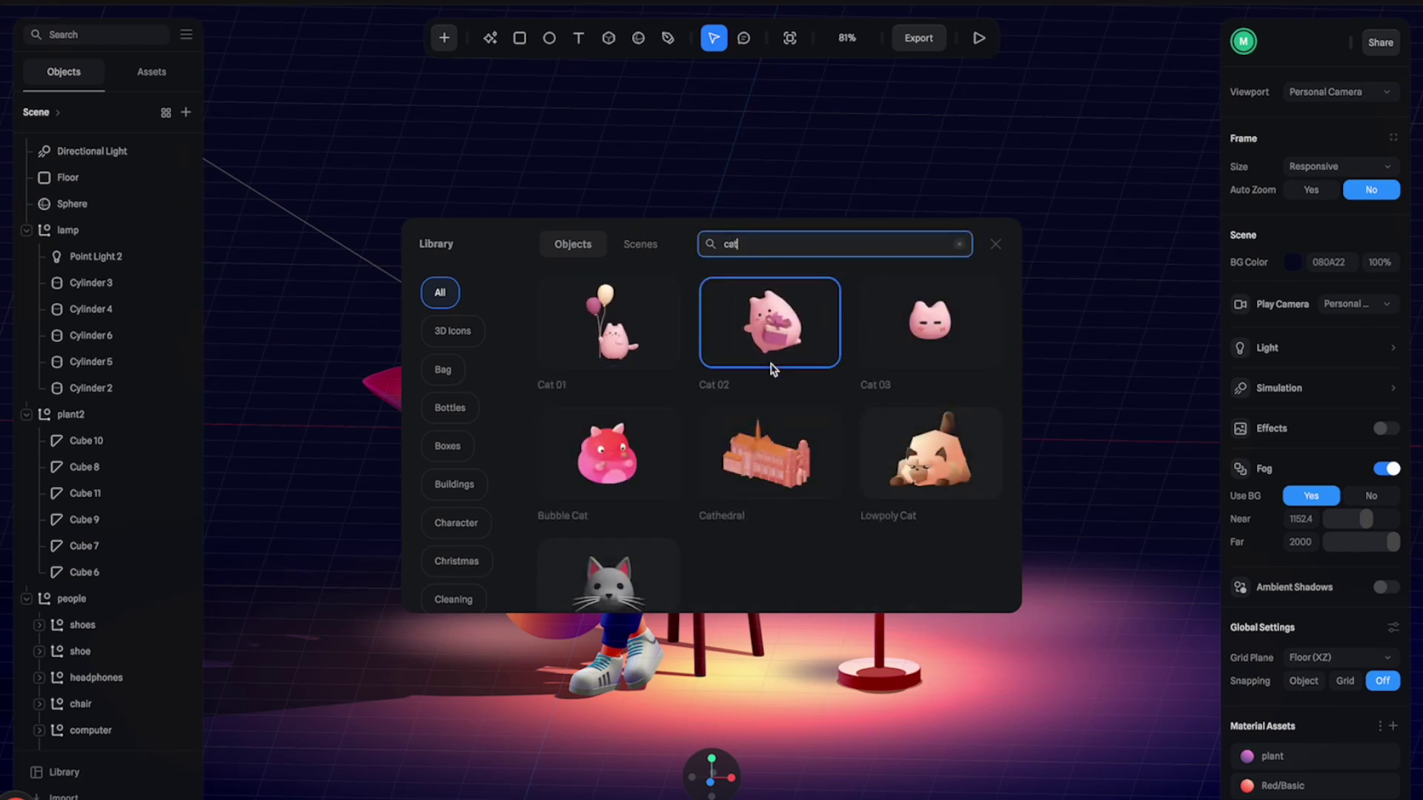
{"action": "scroll", "coordinate": [771, 368], "scroll_direction": "down", "scroll_amount": 2}
Step: Search the object library for dog and add the Lowpoly Dog to the scene
{"action": "double_click", "coordinate": [740, 244]}
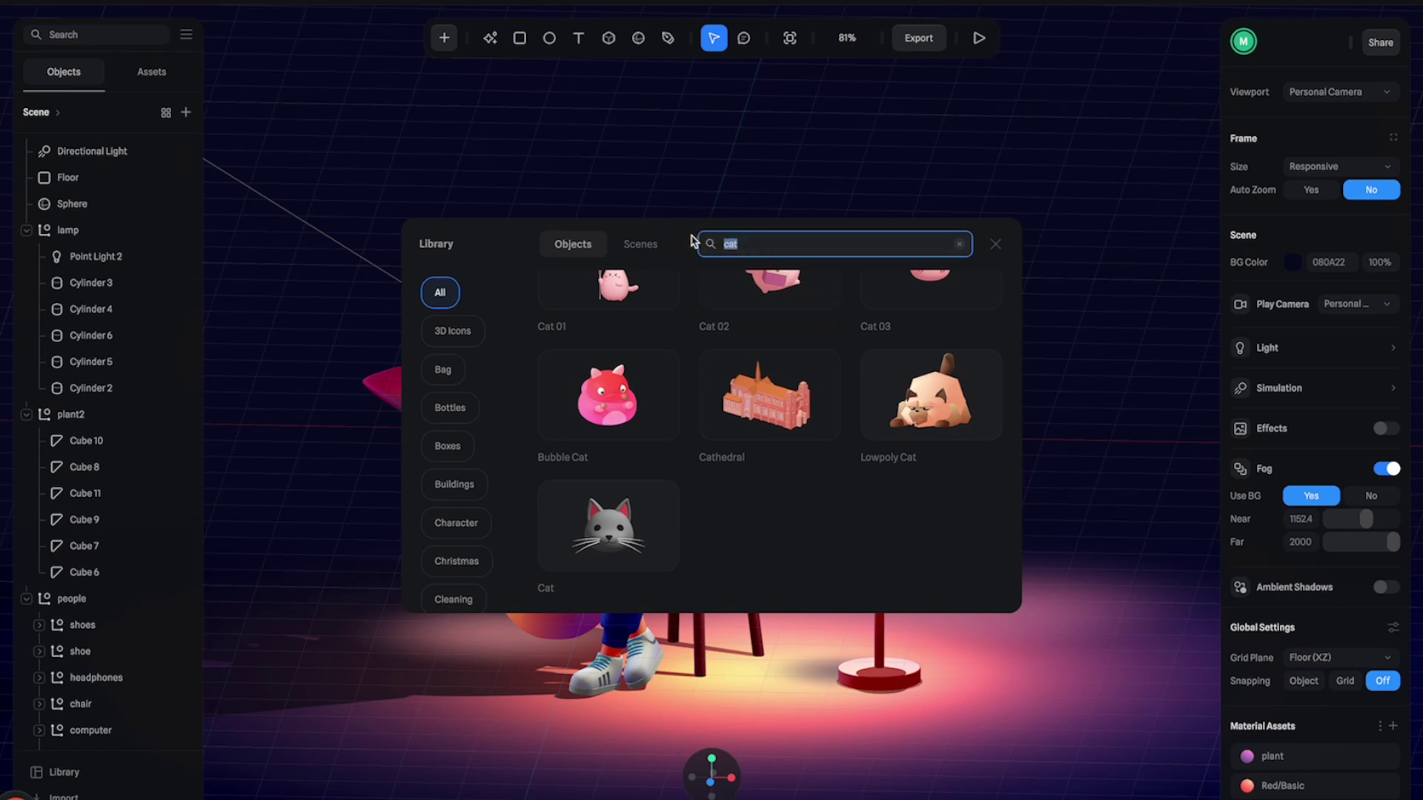
{"action": "type", "text": "dog"}
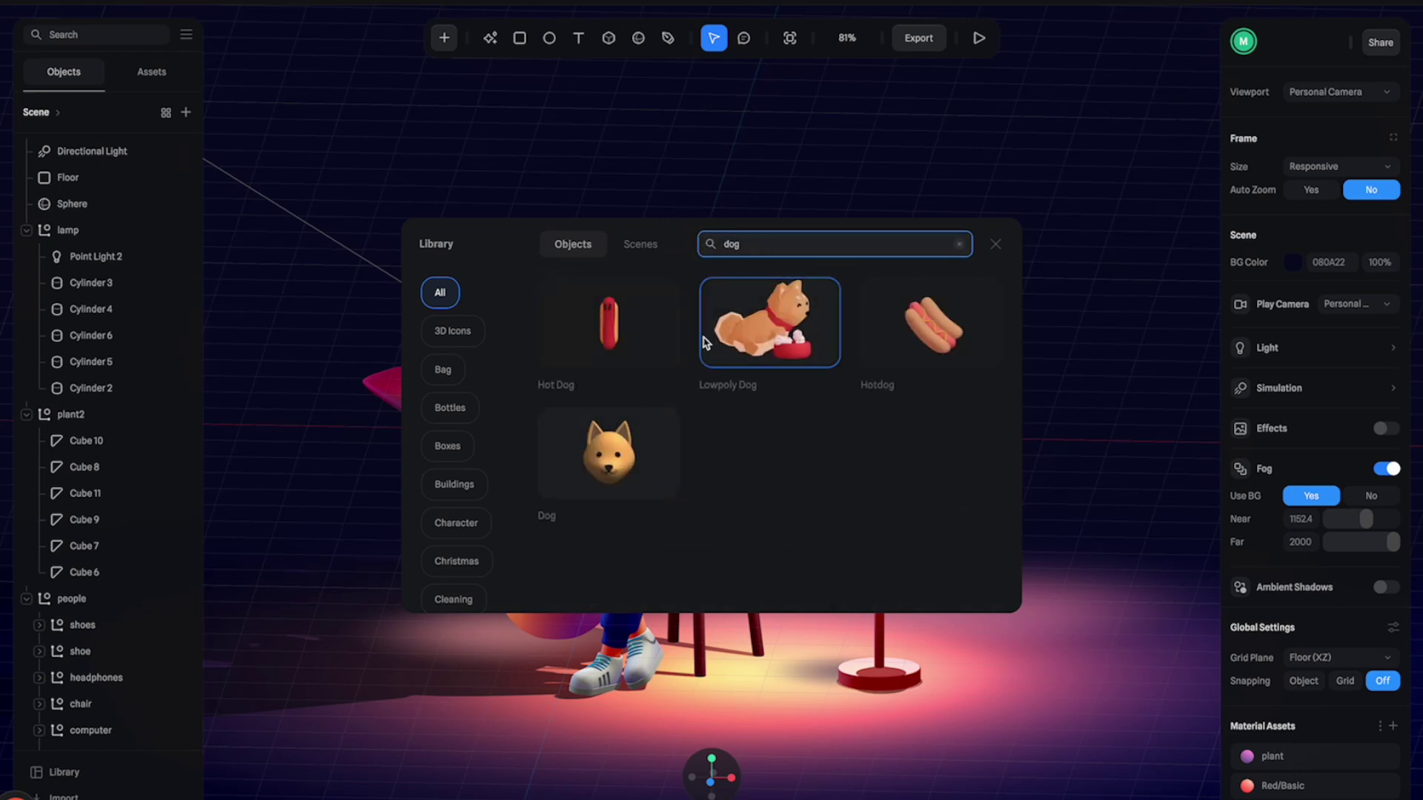
{"action": "left_click_drag", "start_coordinate": [757, 342], "coordinate": [1027, 738]}
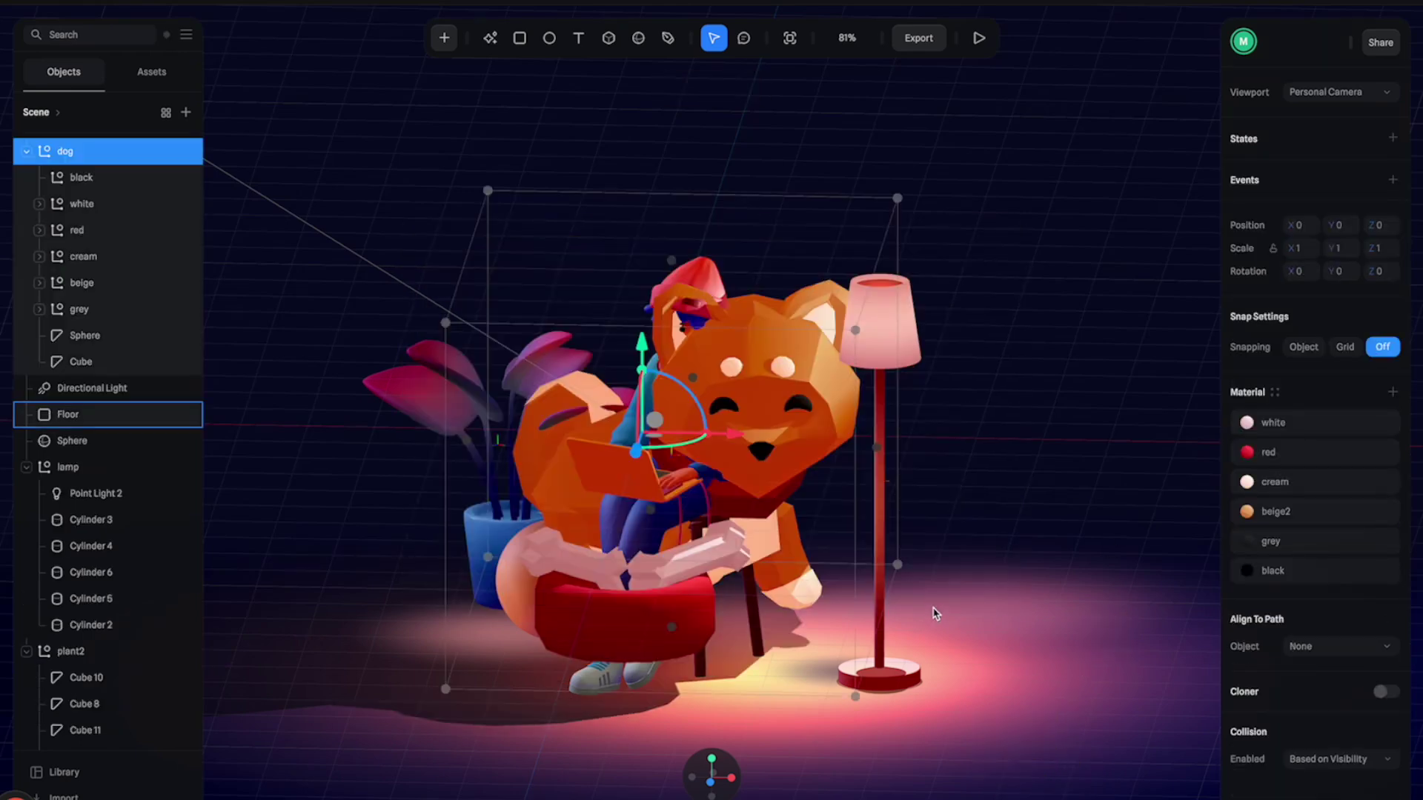
Step: Scale the dog to 0.33 and place it on the floor beside the lamp, at about X 455, Y -242, Z 498
{"action": "scroll", "coordinate": [952, 549], "scroll_direction": "down", "scroll_amount": 3}
{"action": "left_click_drag", "start_coordinate": [953, 549], "coordinate": [975, 591]}
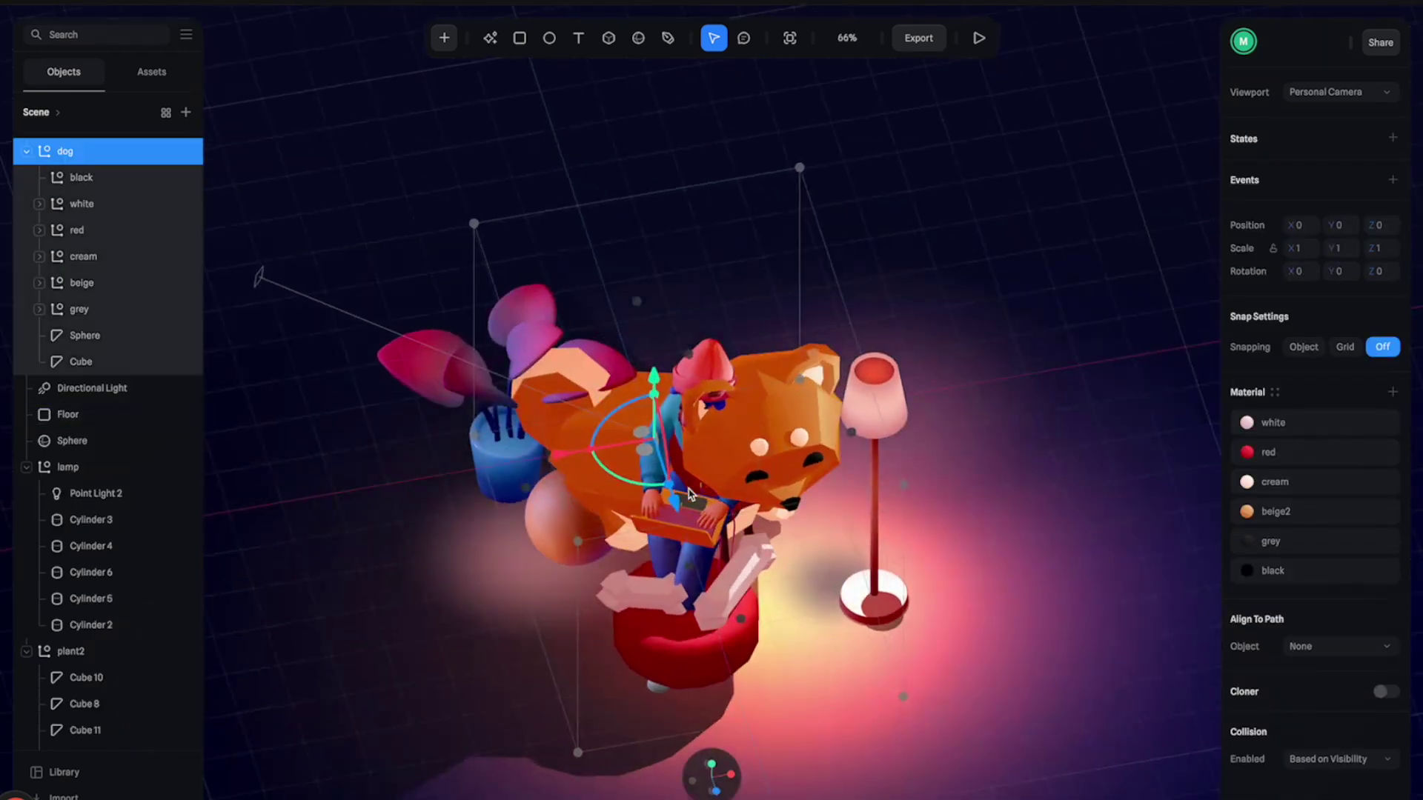
{"action": "left_click_drag", "start_coordinate": [689, 487], "coordinate": [686, 667]}
{"action": "left_click_drag", "start_coordinate": [1017, 570], "coordinate": [965, 543]}
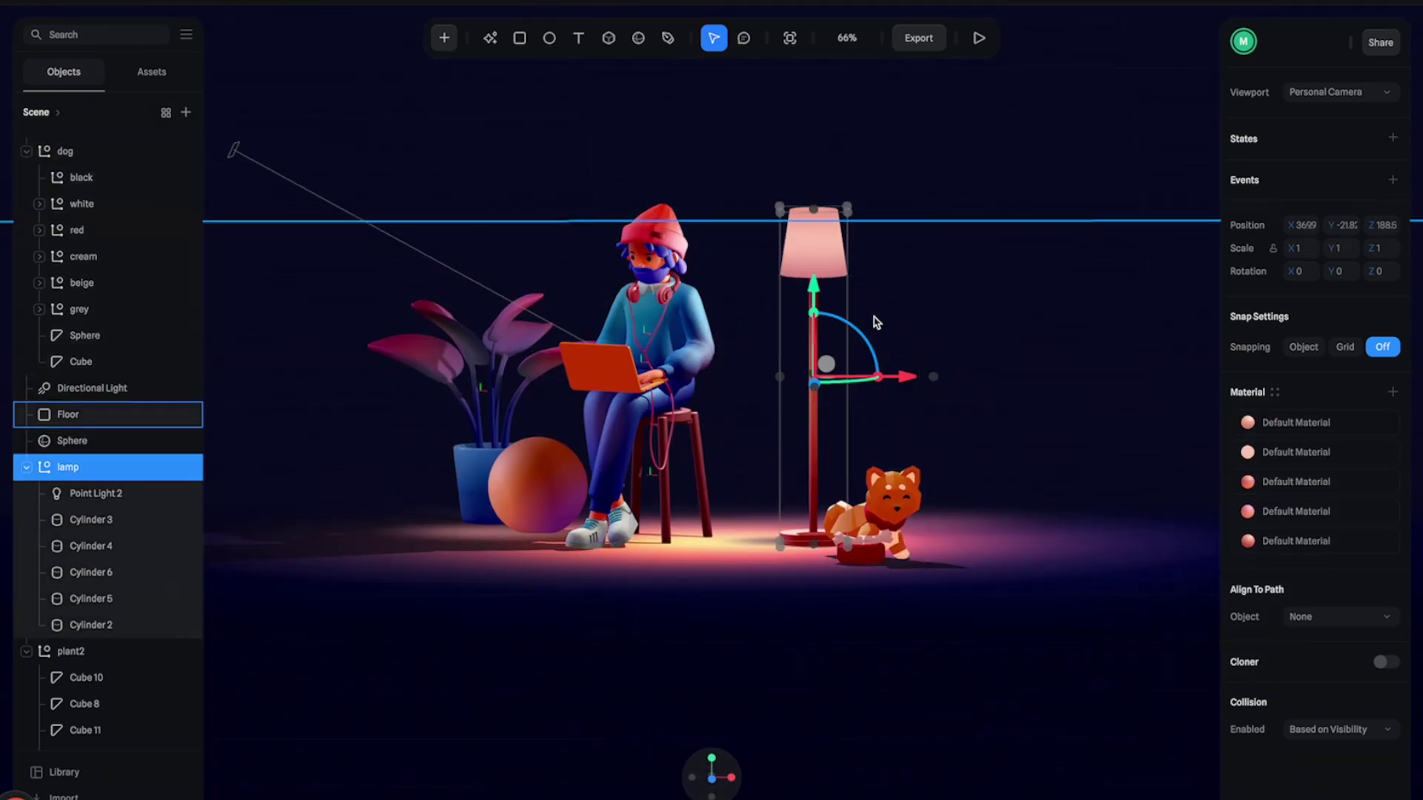
Step: Inspect the dog up close and select its head mesh
{"action": "scroll", "coordinate": [1033, 477], "scroll_direction": "up", "scroll_amount": 5}
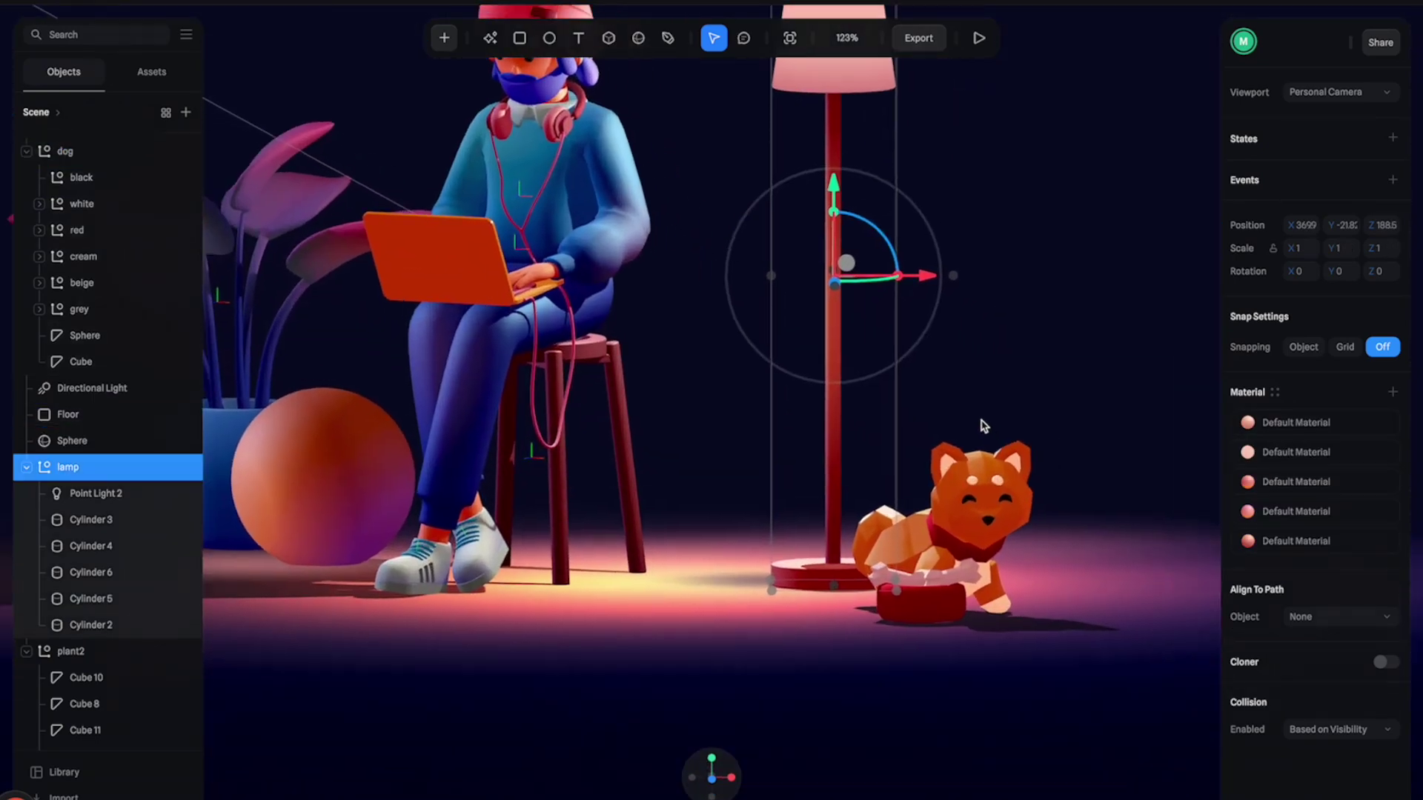
{"action": "left_click_drag", "start_coordinate": [985, 423], "coordinate": [1021, 521]}
{"action": "scroll", "coordinate": [1021, 521], "scroll_direction": "up", "scroll_amount": 4}
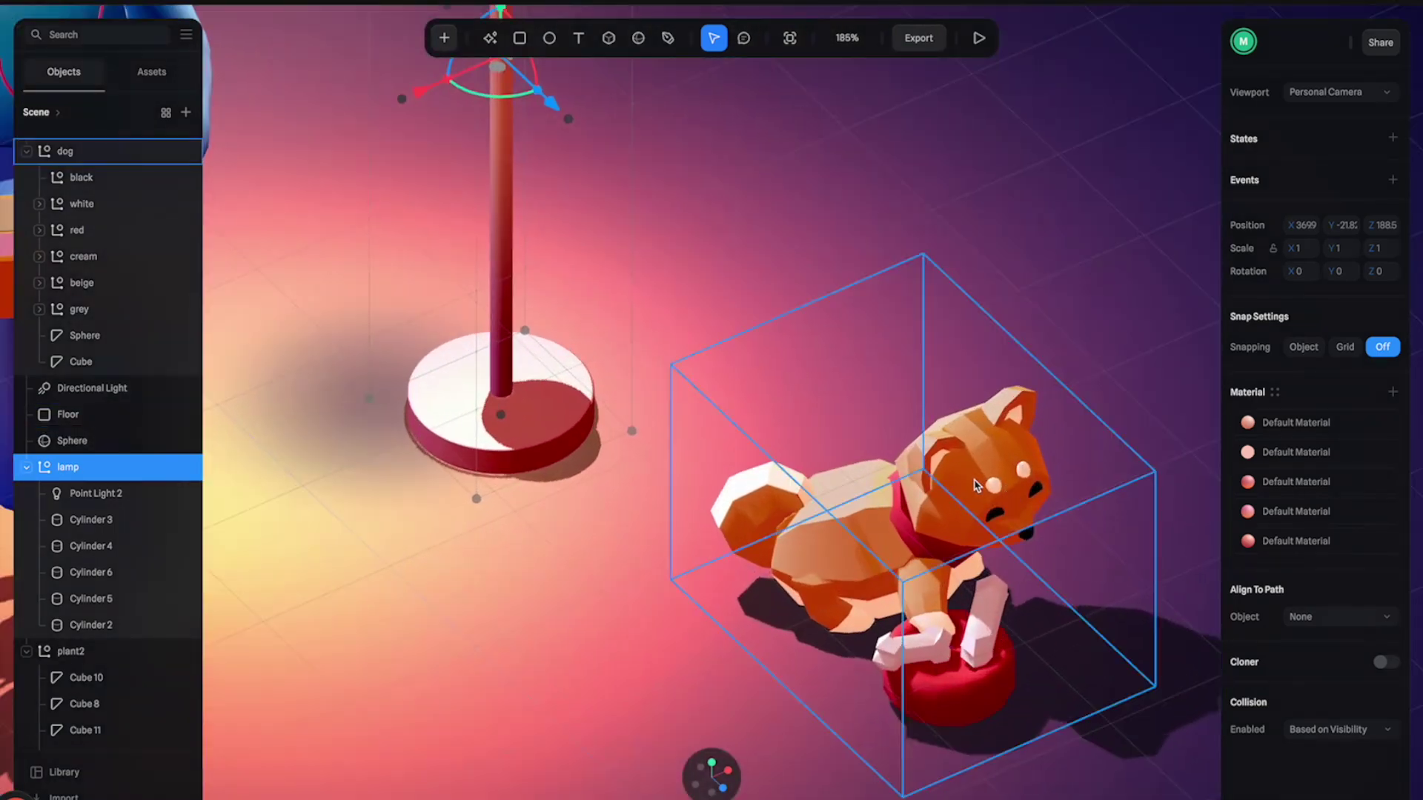
{"action": "double_click", "coordinate": [976, 485]}
{"action": "left_click_drag", "start_coordinate": [977, 485], "coordinate": [1004, 510]}
{"action": "scroll", "coordinate": [1025, 483], "scroll_direction": "up", "scroll_amount": 4}
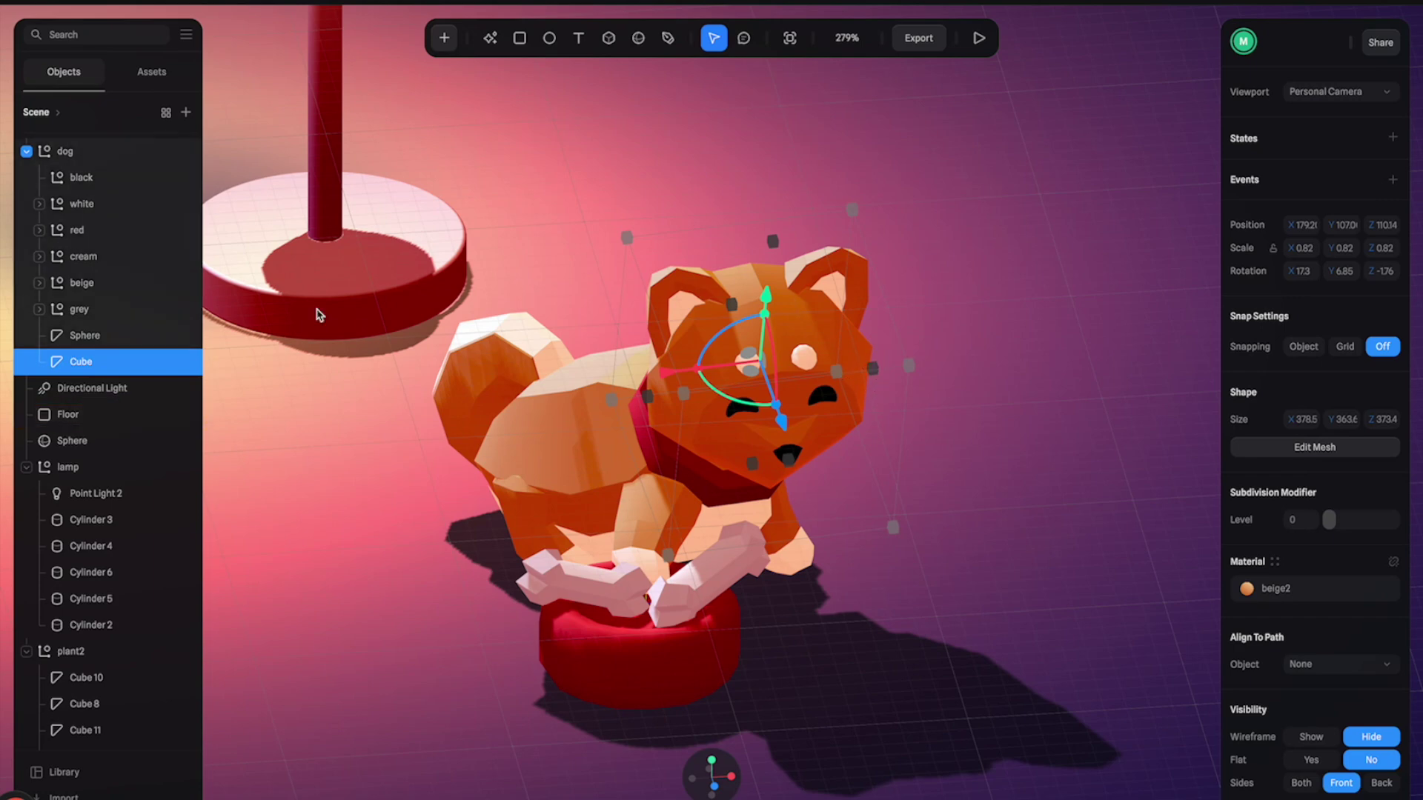
Step: Expand the grey, beige, cream, red and white groups inside the dog to list their parts
{"action": "left_click", "coordinate": [38, 309]}
{"action": "left_click", "coordinate": [42, 283]}
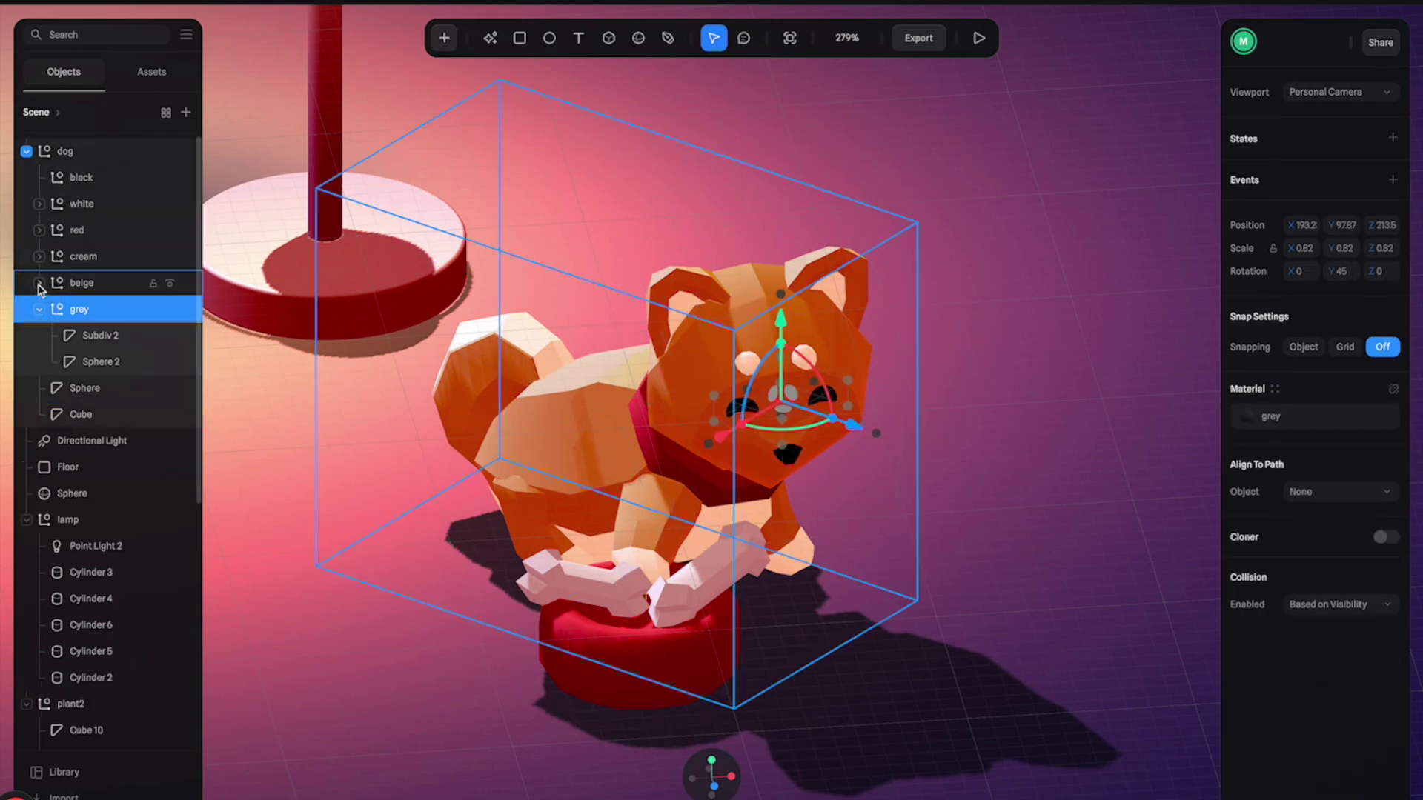
{"action": "left_click", "coordinate": [38, 282]}
{"action": "left_click", "coordinate": [40, 257]}
{"action": "left_click", "coordinate": [39, 230]}
{"action": "left_click", "coordinate": [39, 204]}
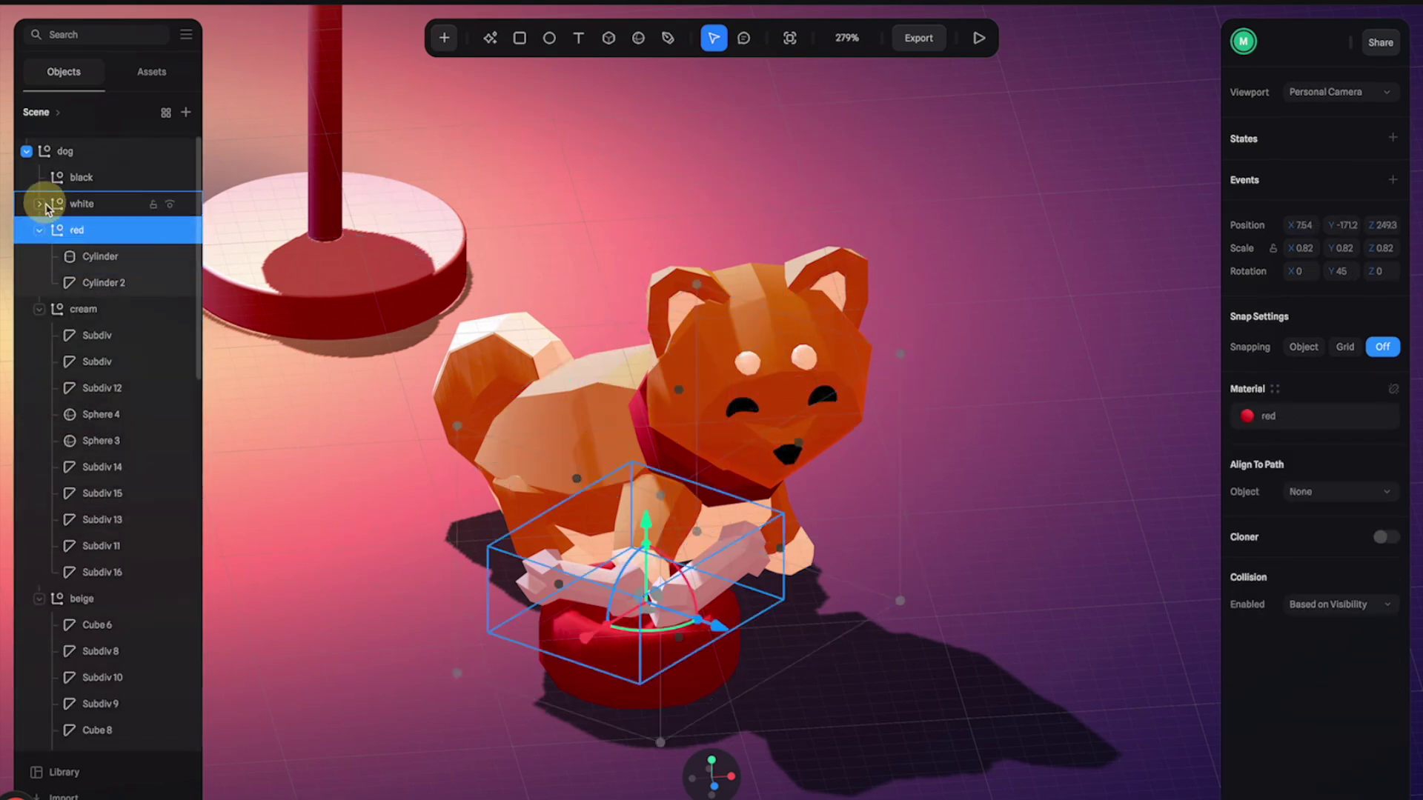
Step: Set subdivision level 1 for all parts of the dog's white, red and cream groups, plus Cube 6, Subdiv 8 and Subdiv 10 in beige
{"action": "left_click", "coordinate": [110, 232]}
{"action": "left_click", "coordinate": [97, 255], "text": "shift"}
{"action": "left_click", "coordinate": [101, 309], "text": "shift"}
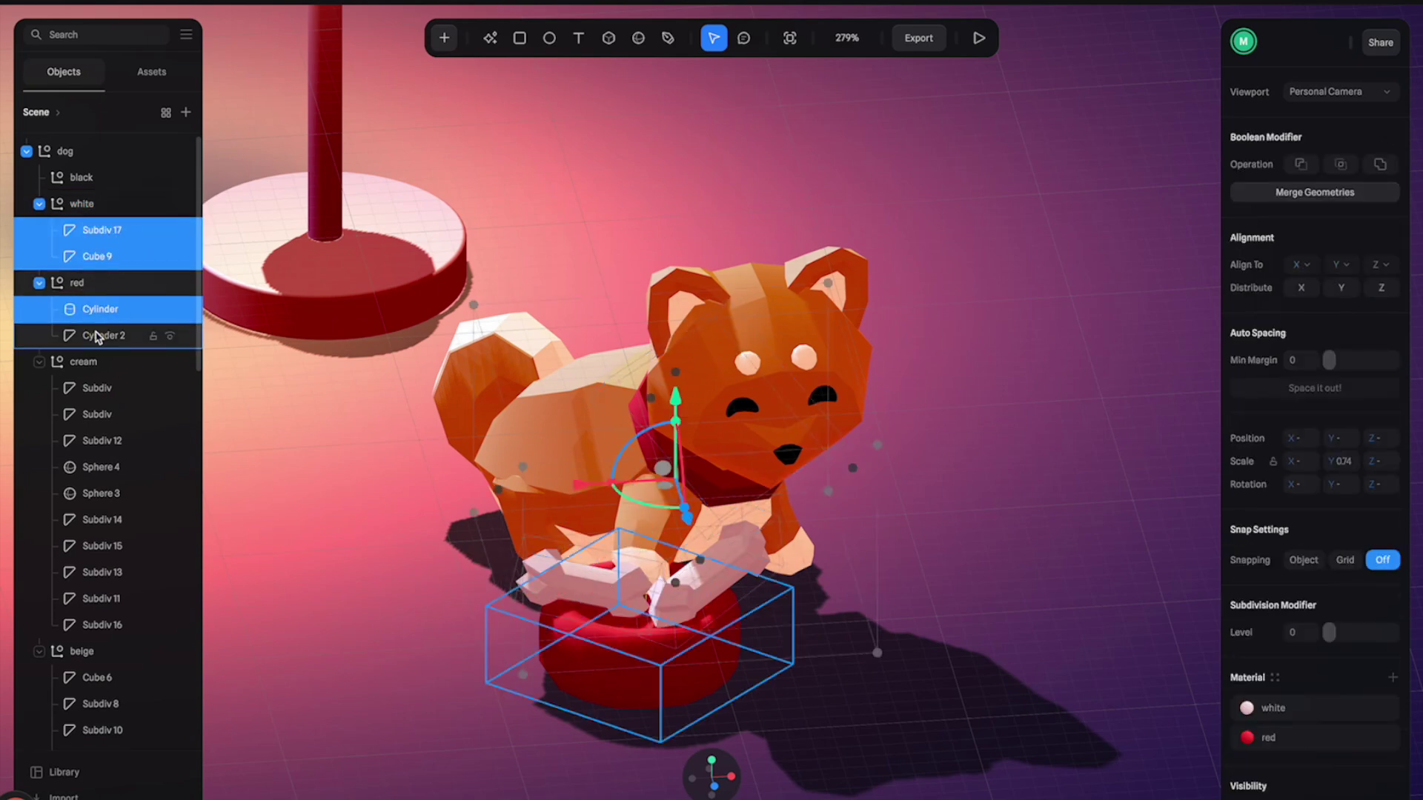
{"action": "left_click", "coordinate": [100, 334], "text": "shift"}
{"action": "left_click", "coordinate": [96, 386], "text": "shift"}
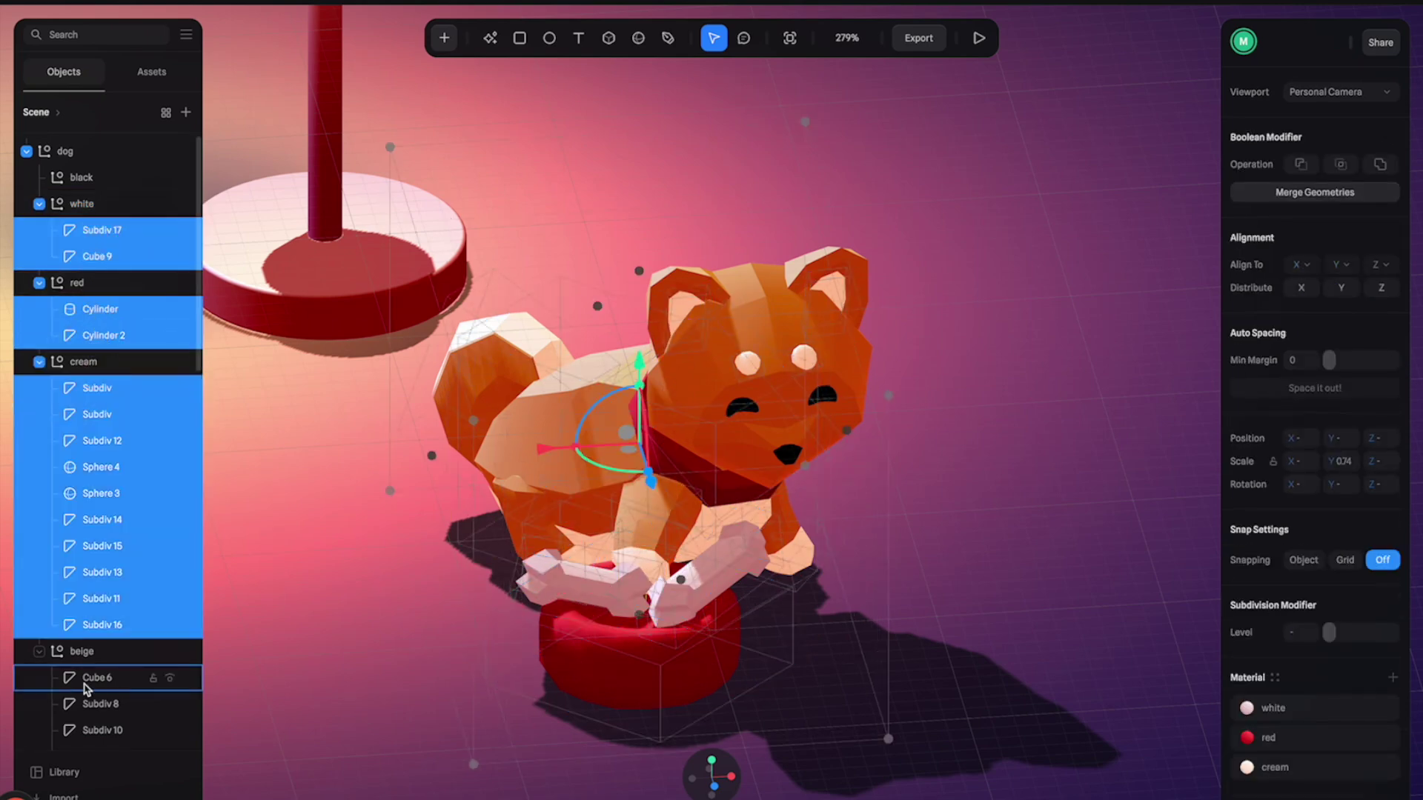
{"action": "left_click", "coordinate": [87, 678], "text": "shift"}
{"action": "left_click", "coordinate": [102, 705], "text": "shift"}
{"action": "left_click", "coordinate": [100, 730], "text": "shift"}
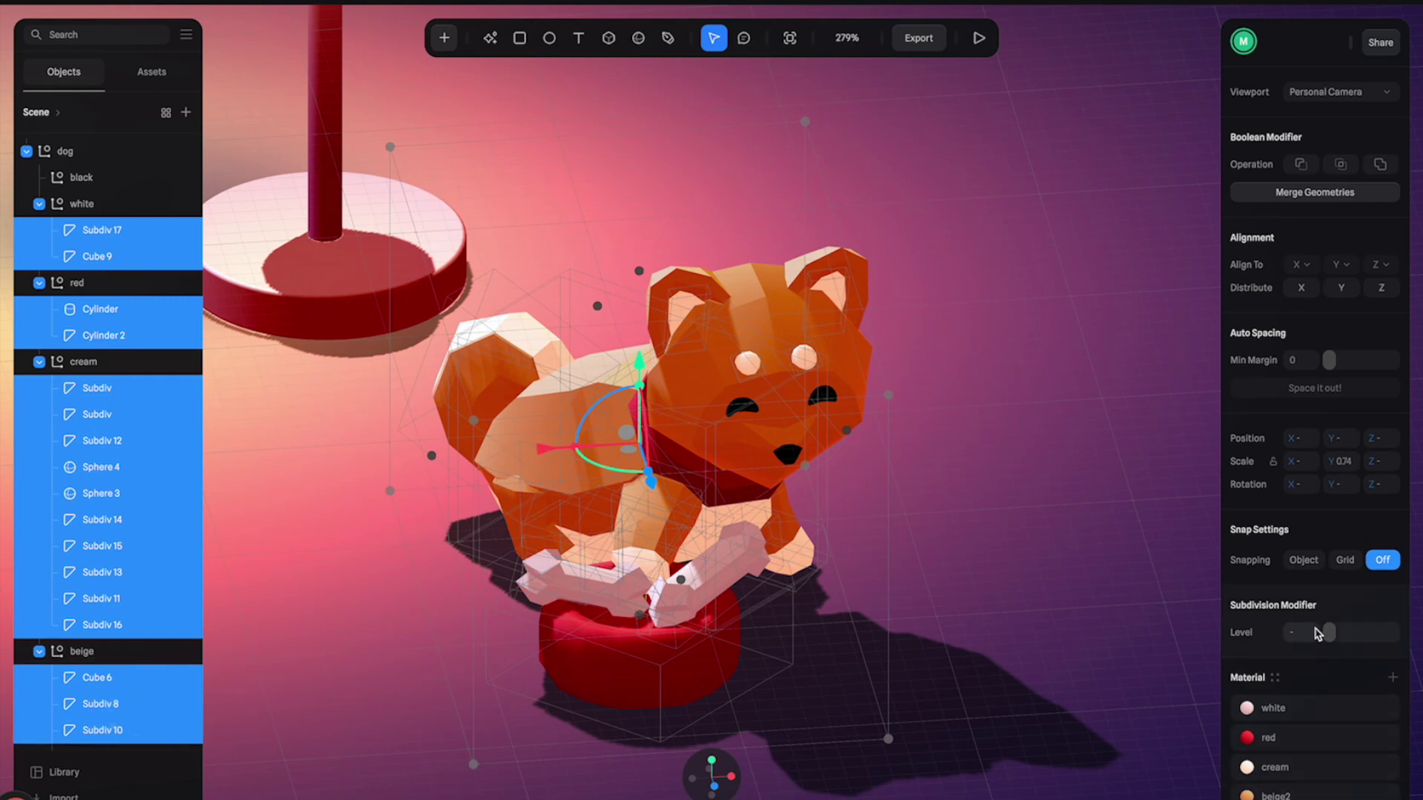
{"action": "left_click", "coordinate": [1329, 633]}
{"action": "left_click", "coordinate": [1297, 634]}
{"action": "key", "text": "Return"}
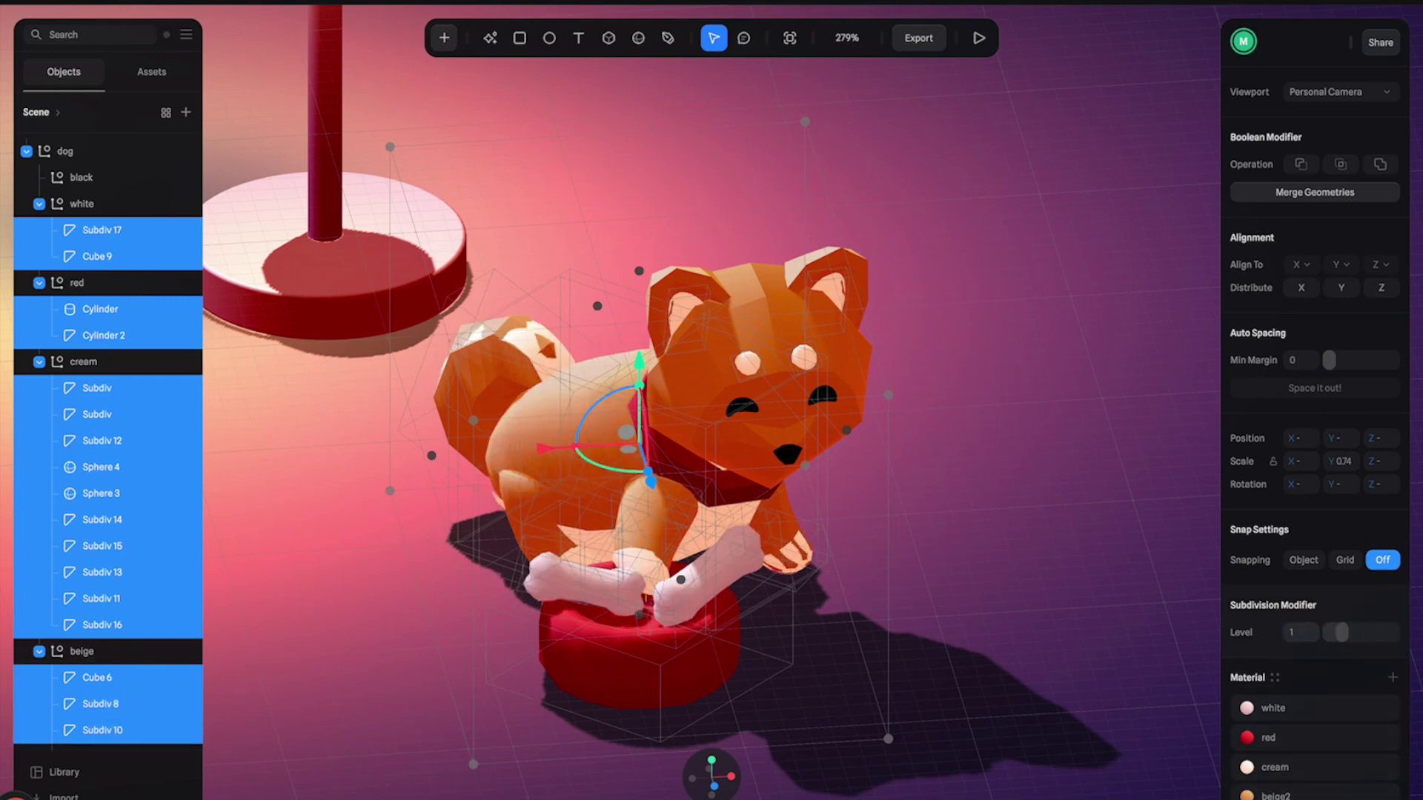
Step: Set the subdivision level to 1 for the dog's Cube head mesh and the neighbouring Sphere mesh
{"action": "double_click", "coordinate": [823, 338]}
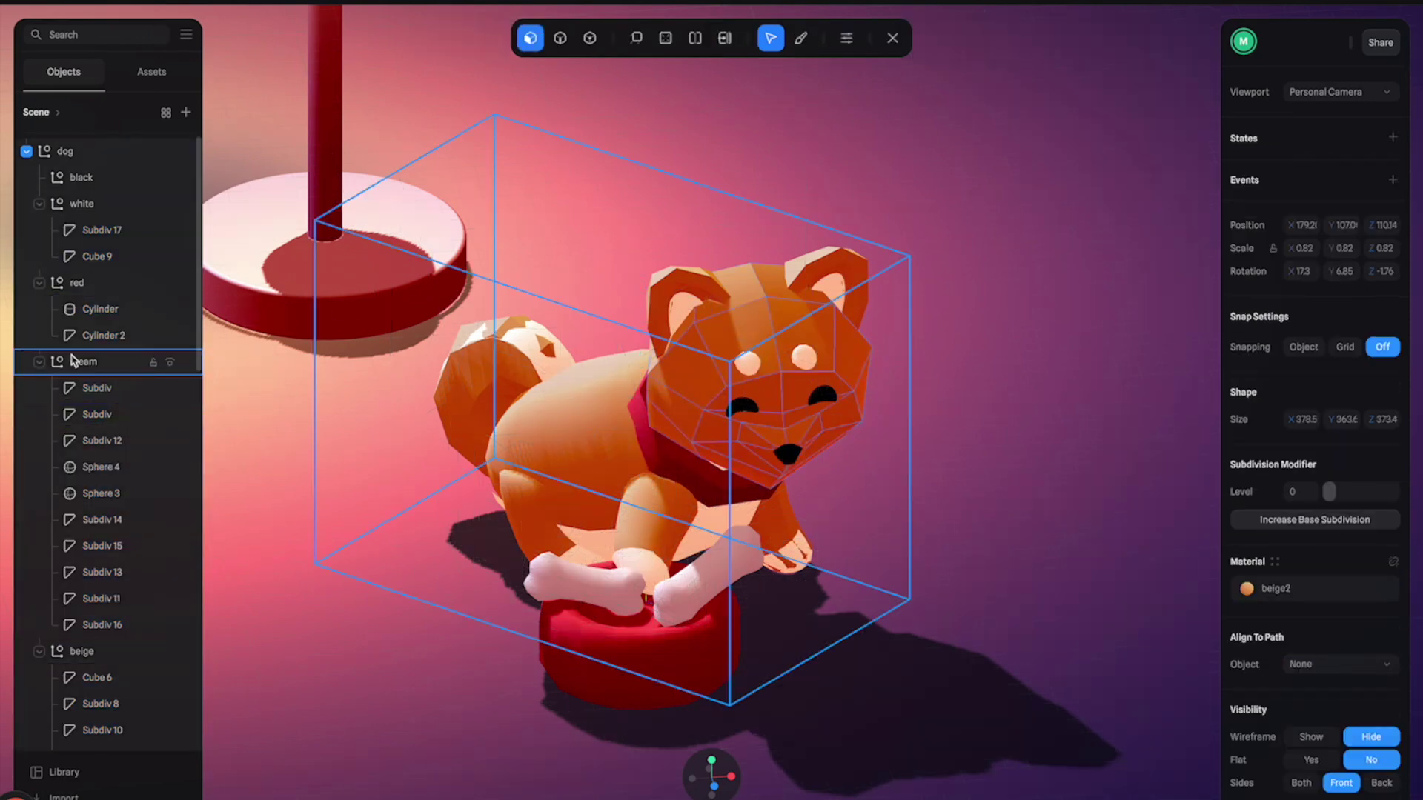
{"action": "scroll", "coordinate": [89, 371], "scroll_direction": "down", "scroll_amount": 6}
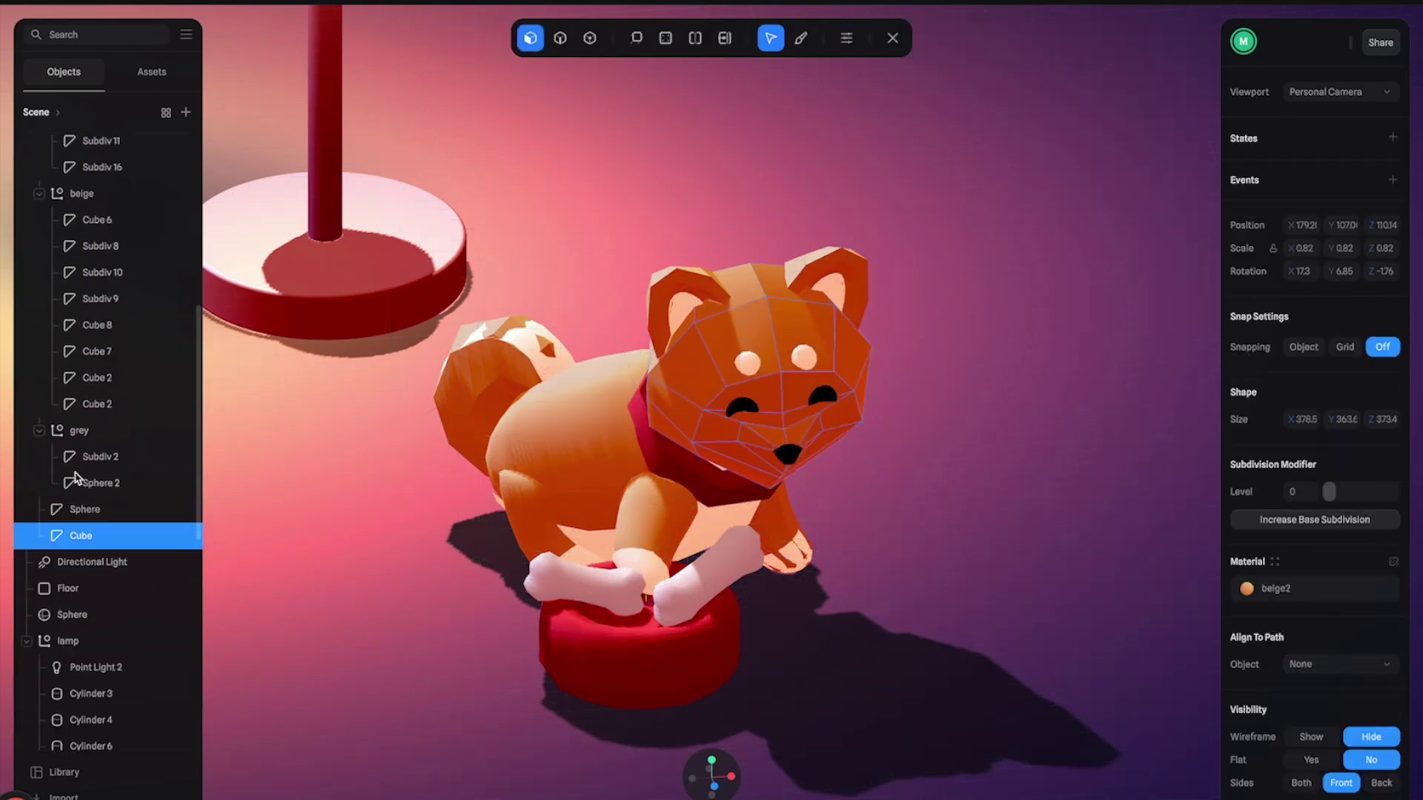
{"action": "left_click", "coordinate": [82, 509], "text": "shift"}
{"action": "left_click", "coordinate": [1298, 704]}
{"action": "type", "text": "1"}
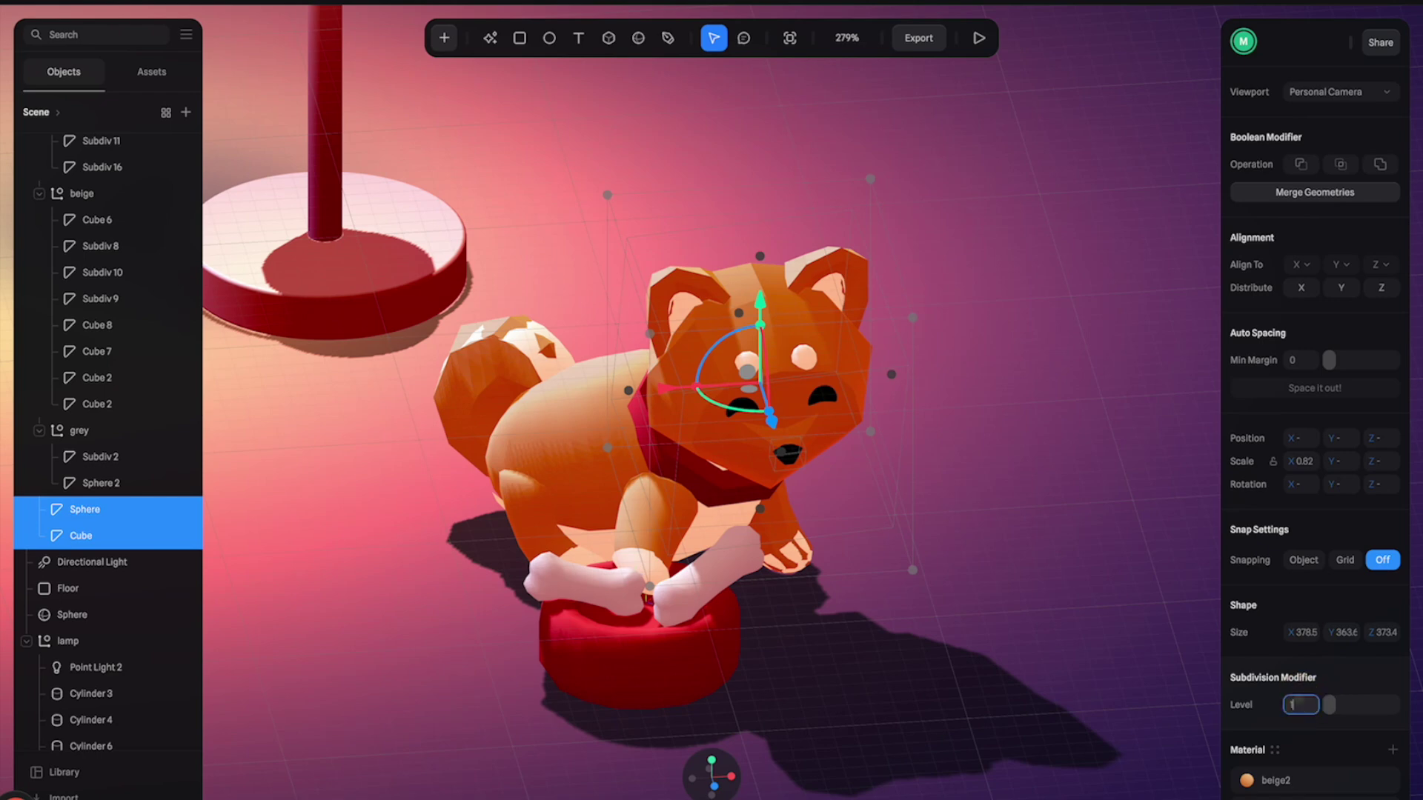
{"action": "left_click", "coordinate": [902, 257]}
Step: Pick the dog's inner-ear mesh and select the cream group's parts from the first Subdiv to Subdiv 16
{"action": "left_click", "coordinate": [857, 277]}
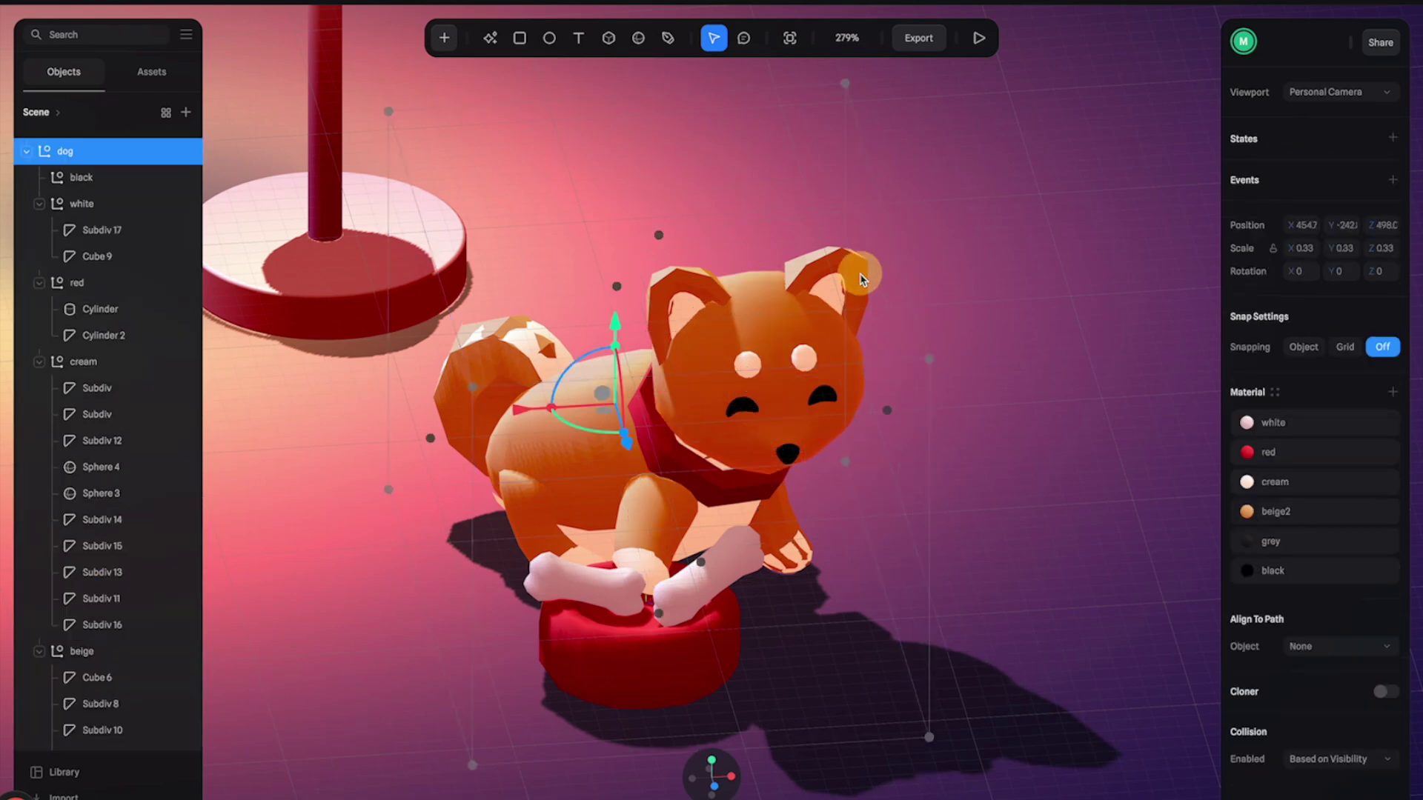
{"action": "double_click", "coordinate": [700, 294]}
{"action": "left_click", "coordinate": [700, 295]}
{"action": "double_click", "coordinate": [700, 295]}
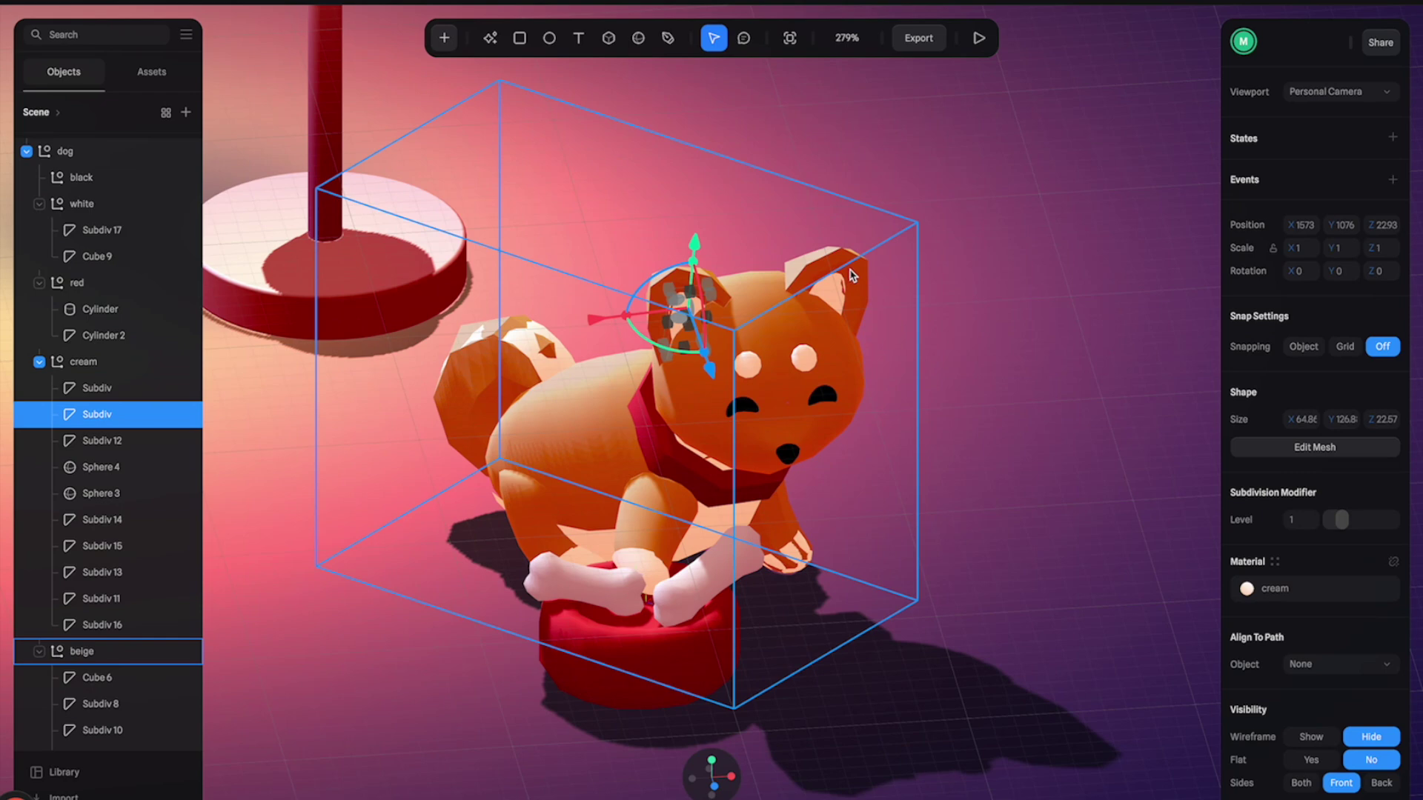
{"action": "left_click", "coordinate": [96, 387]}
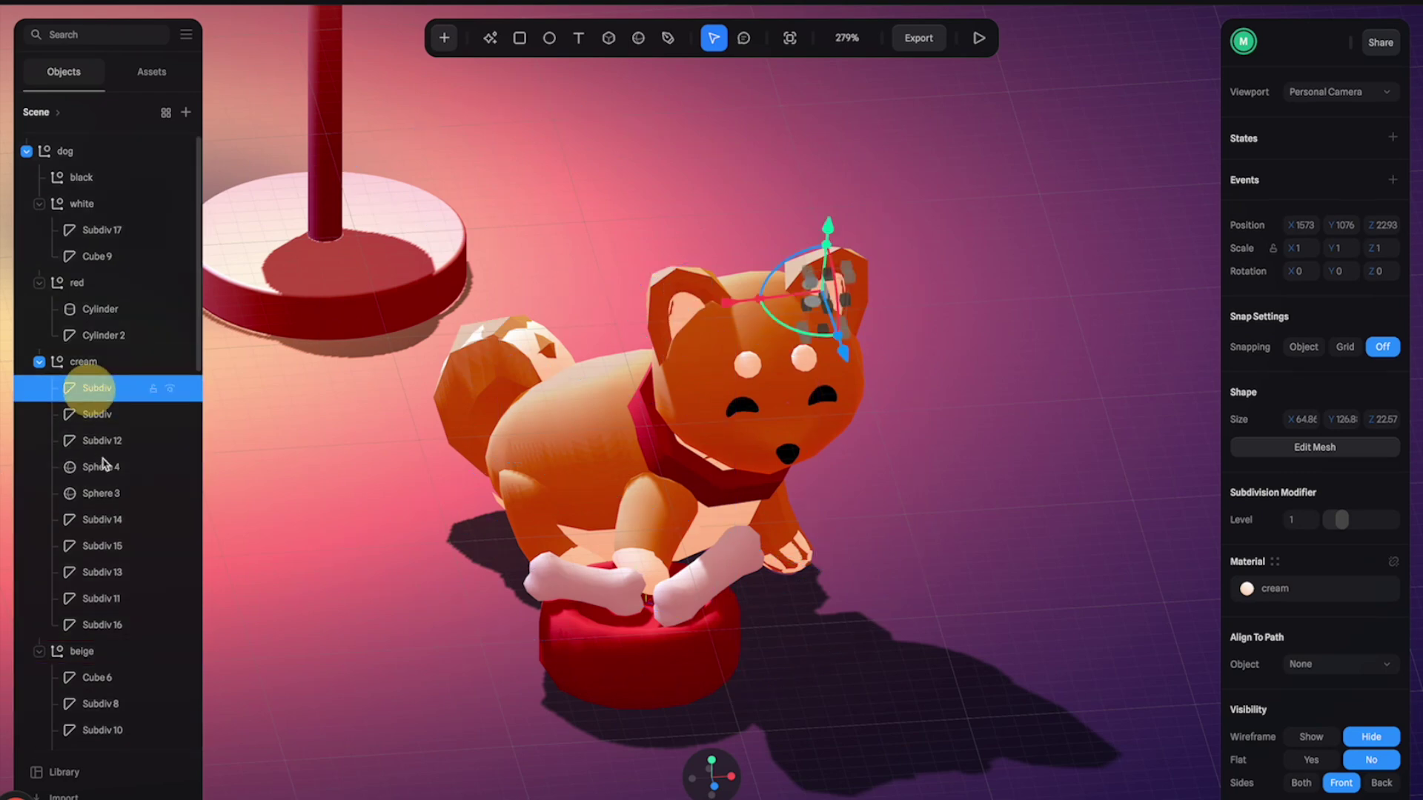
{"action": "left_click", "coordinate": [101, 625], "text": "shift"}
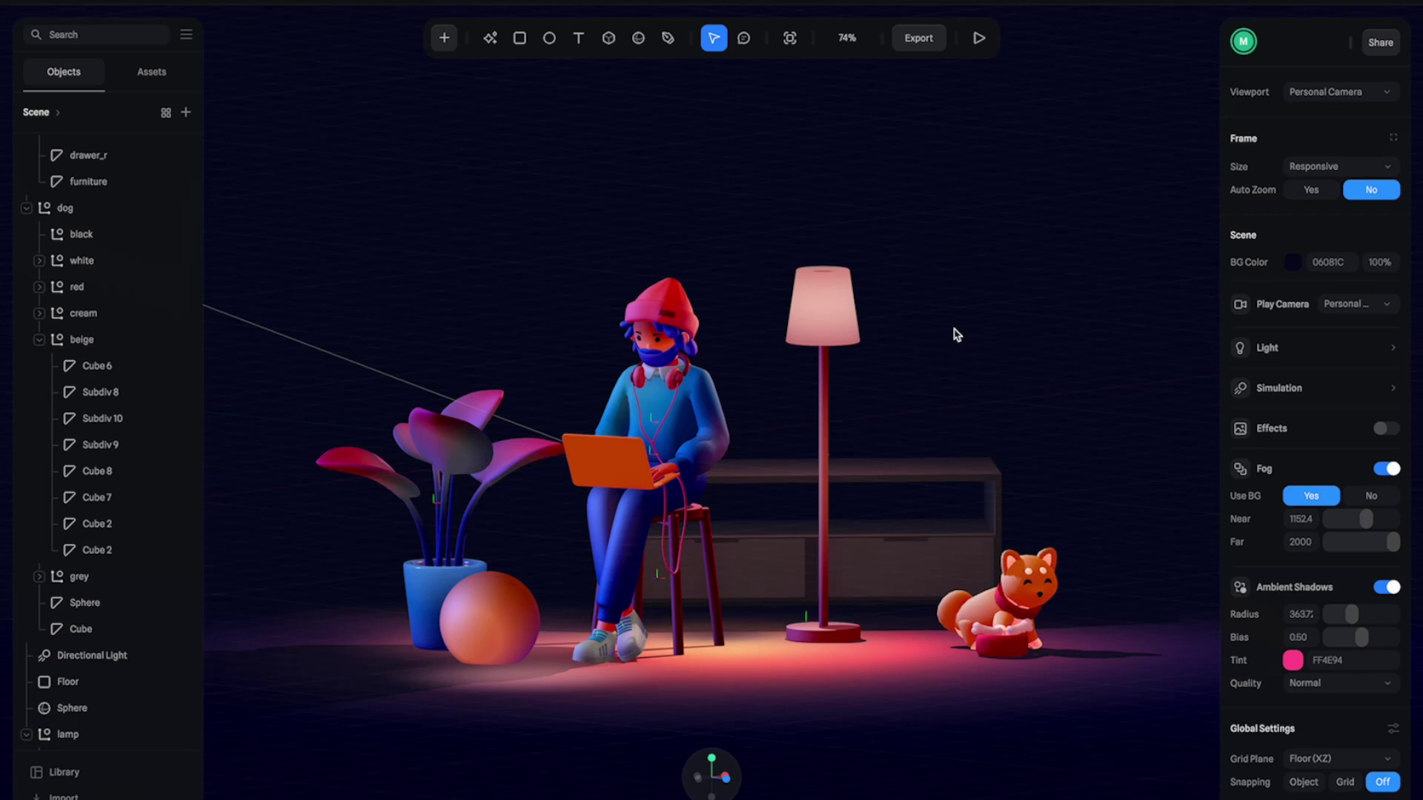
Step: Preview the scene in a resizable frame narrowed to about 379 px wide, and return to editing
{"action": "left_click", "coordinate": [979, 40]}
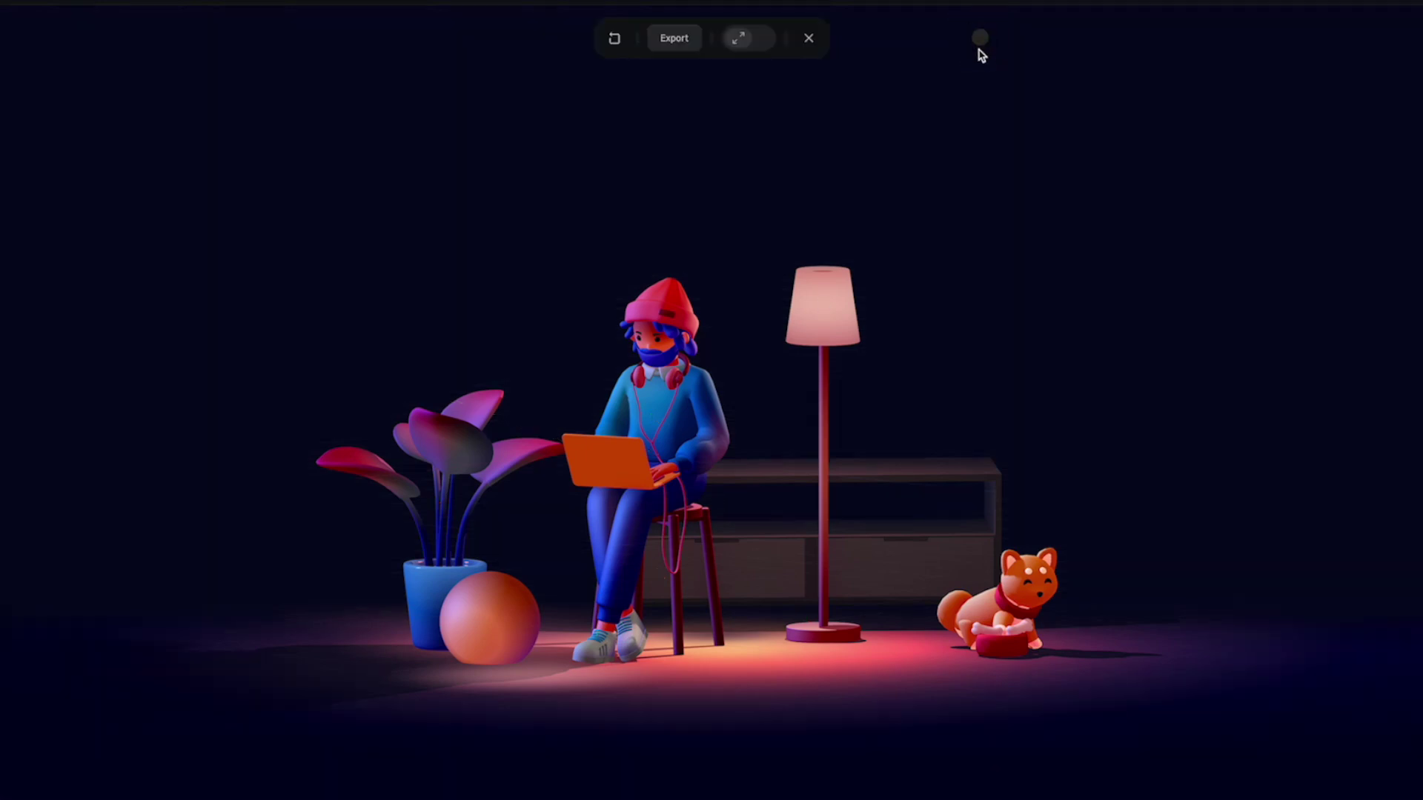
{"action": "left_click", "coordinate": [743, 39]}
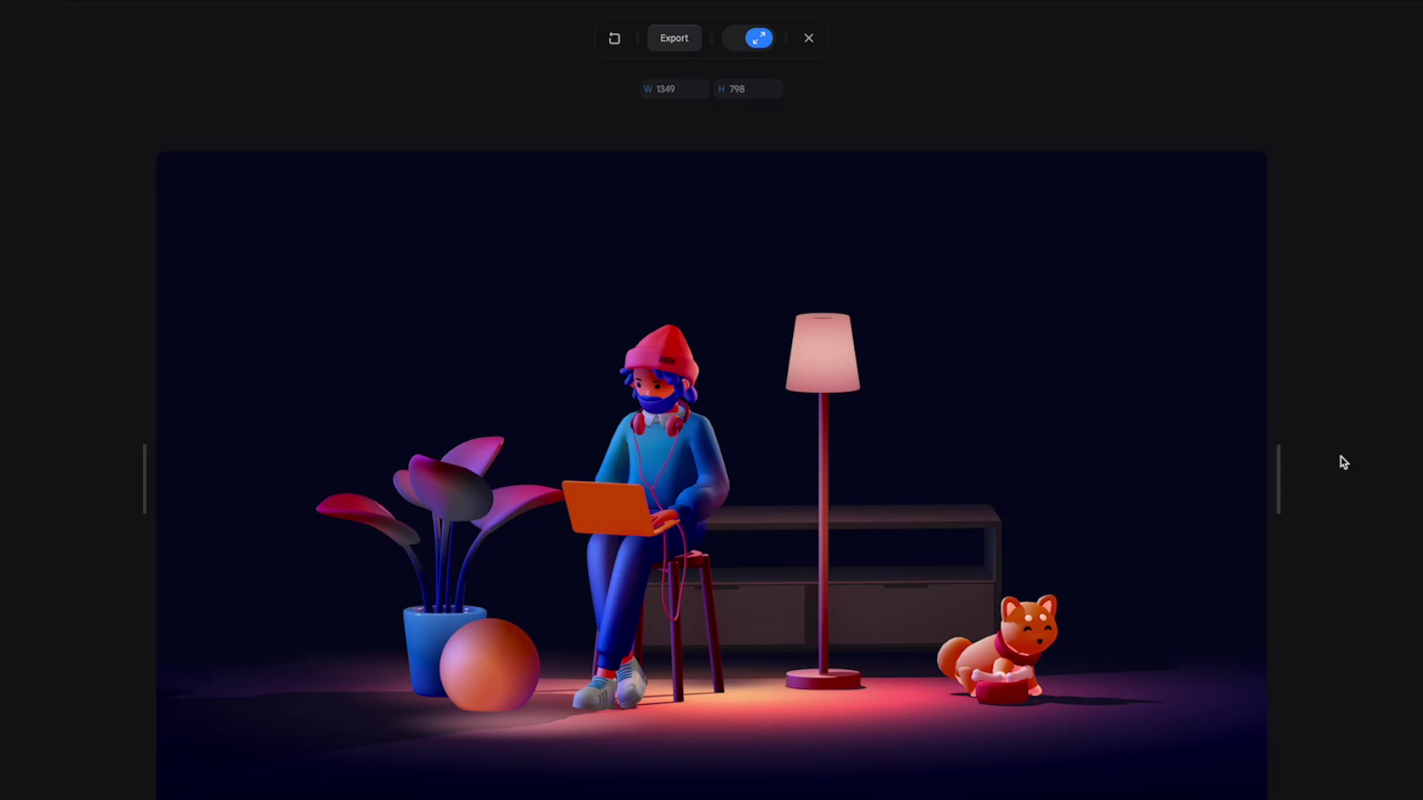
{"action": "left_click_drag", "start_coordinate": [1280, 488], "coordinate": [877, 483]}
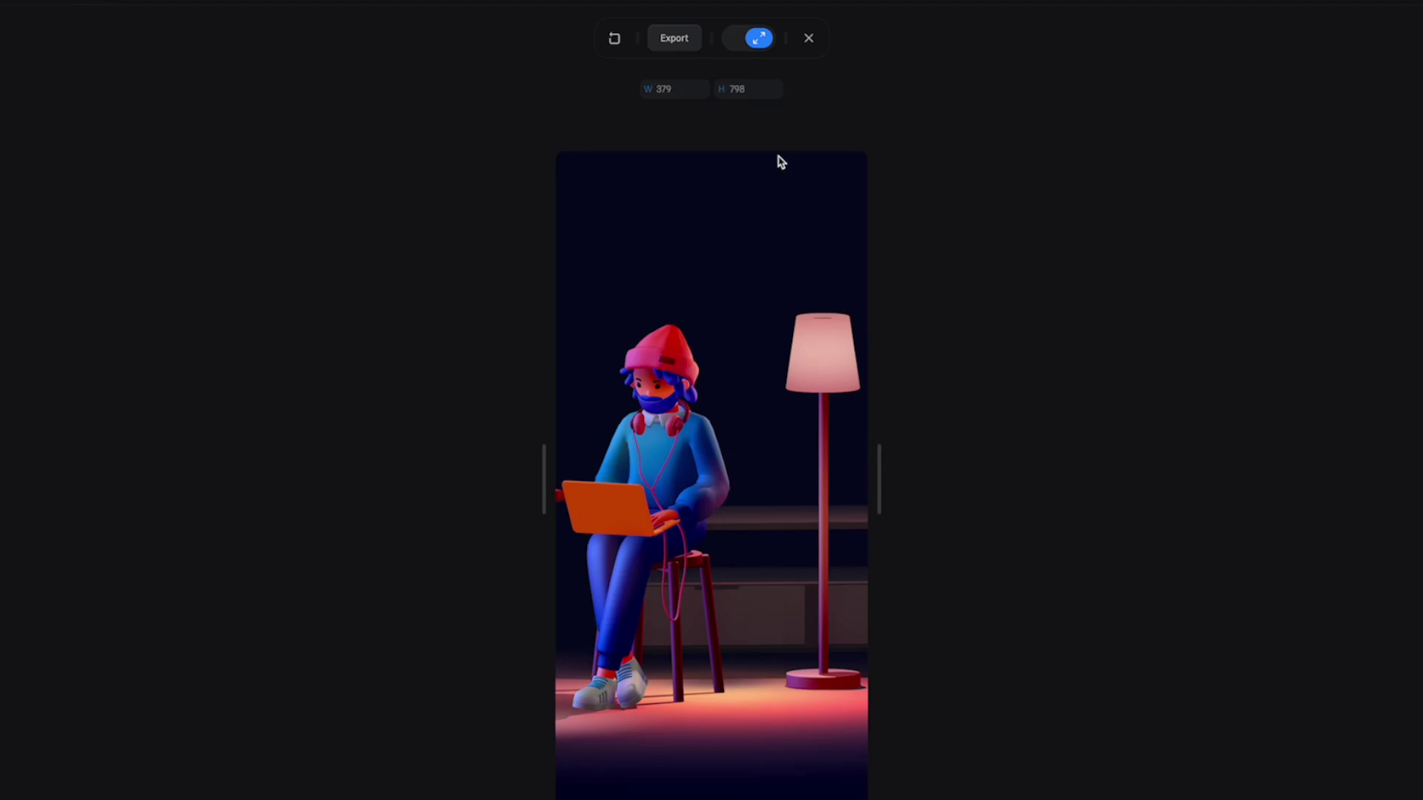
{"action": "left_click", "coordinate": [808, 38]}
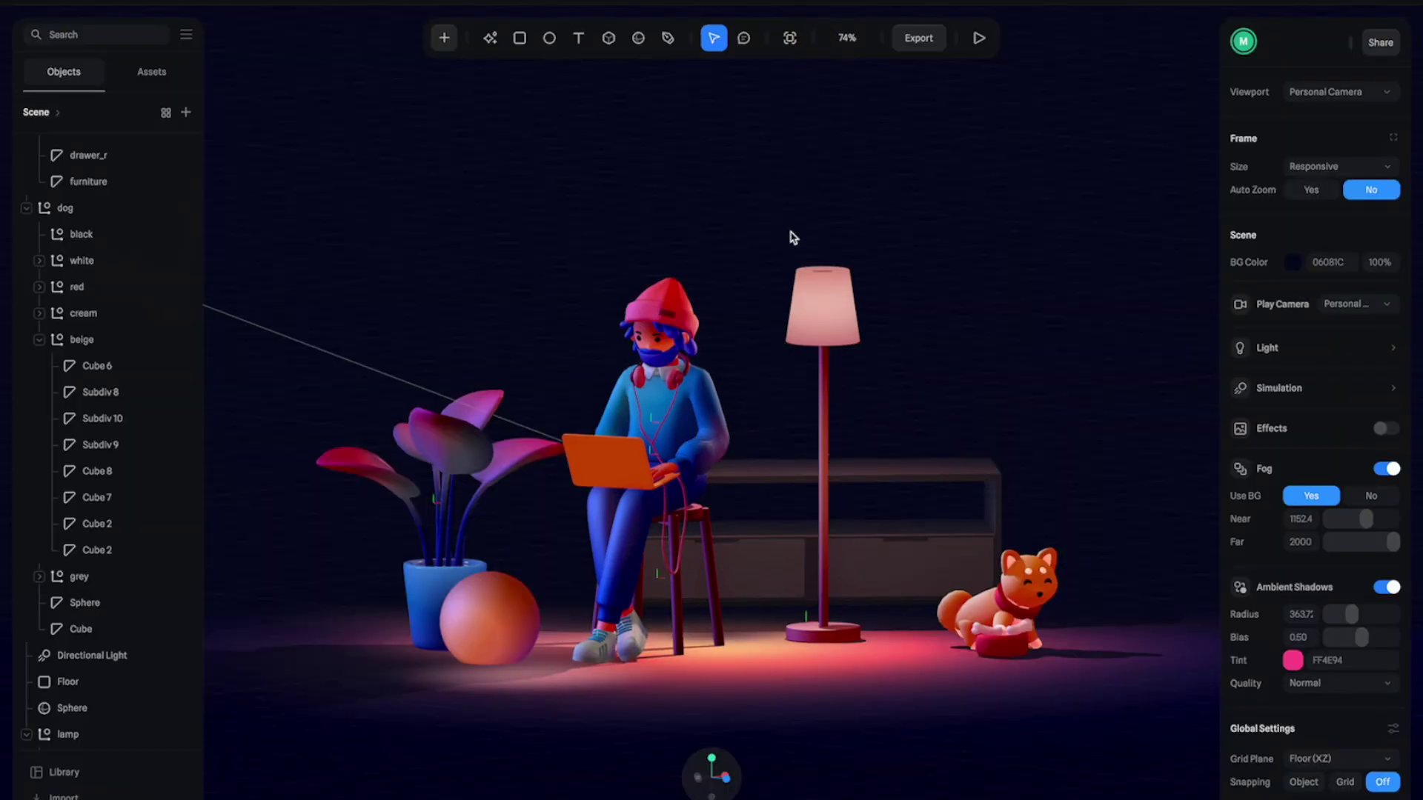
Step: Add a new state to the dog and, in that state, move the dog beside the stool to about X 145, Z 297
{"action": "left_click", "coordinate": [999, 604]}
{"action": "left_click", "coordinate": [1000, 604]}
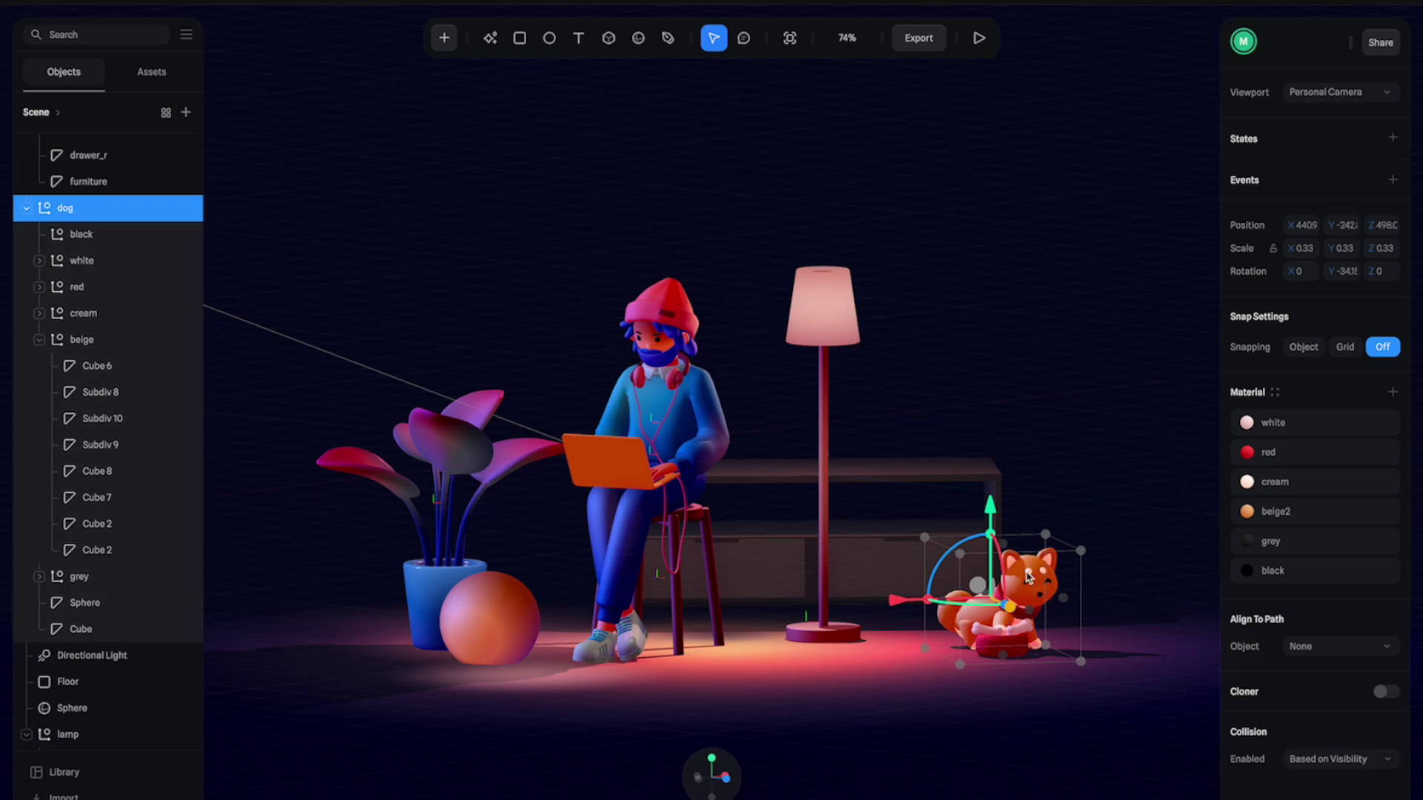
{"action": "left_click", "coordinate": [1392, 139]}
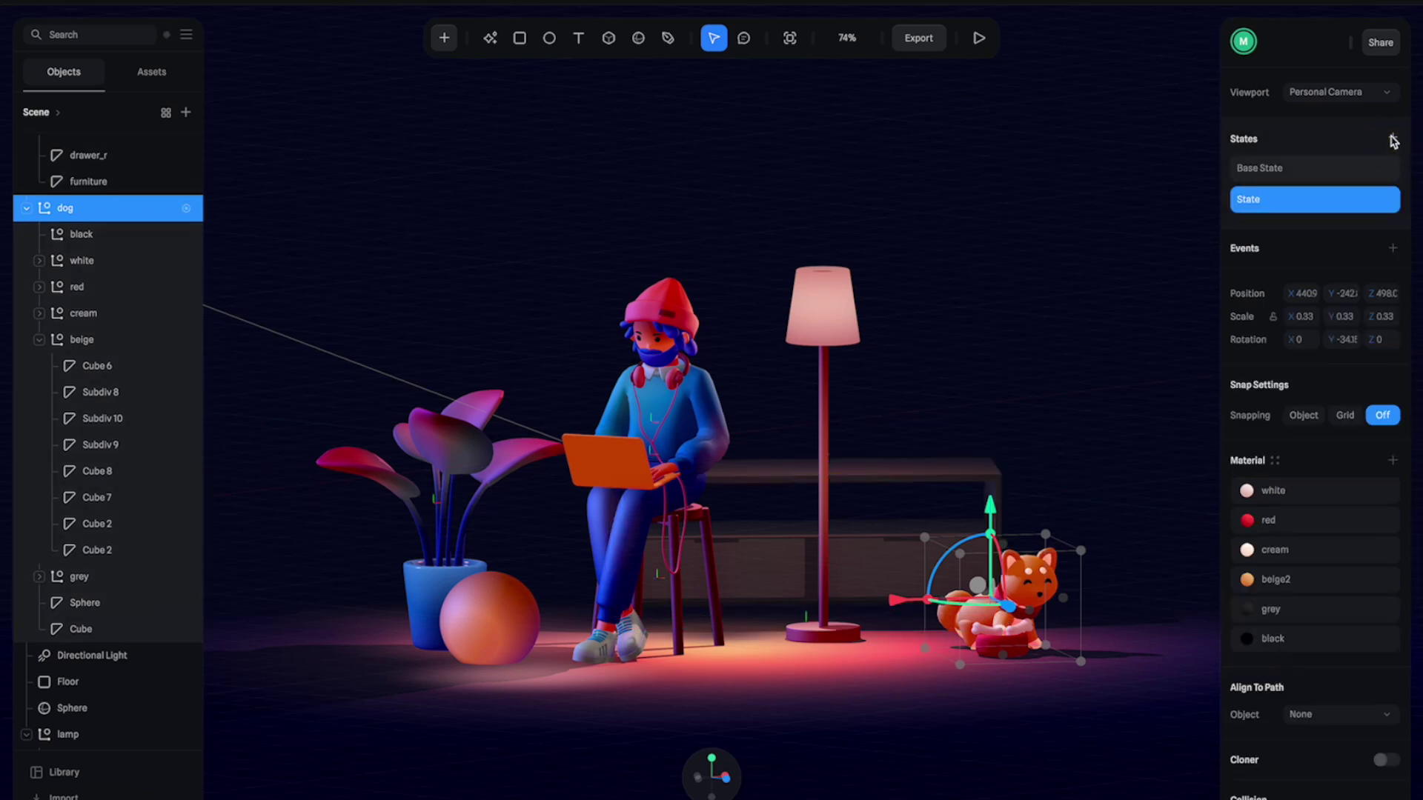
{"action": "left_click", "coordinate": [1296, 167]}
{"action": "left_click", "coordinate": [1295, 201]}
{"action": "left_click_drag", "start_coordinate": [890, 601], "coordinate": [680, 626]}
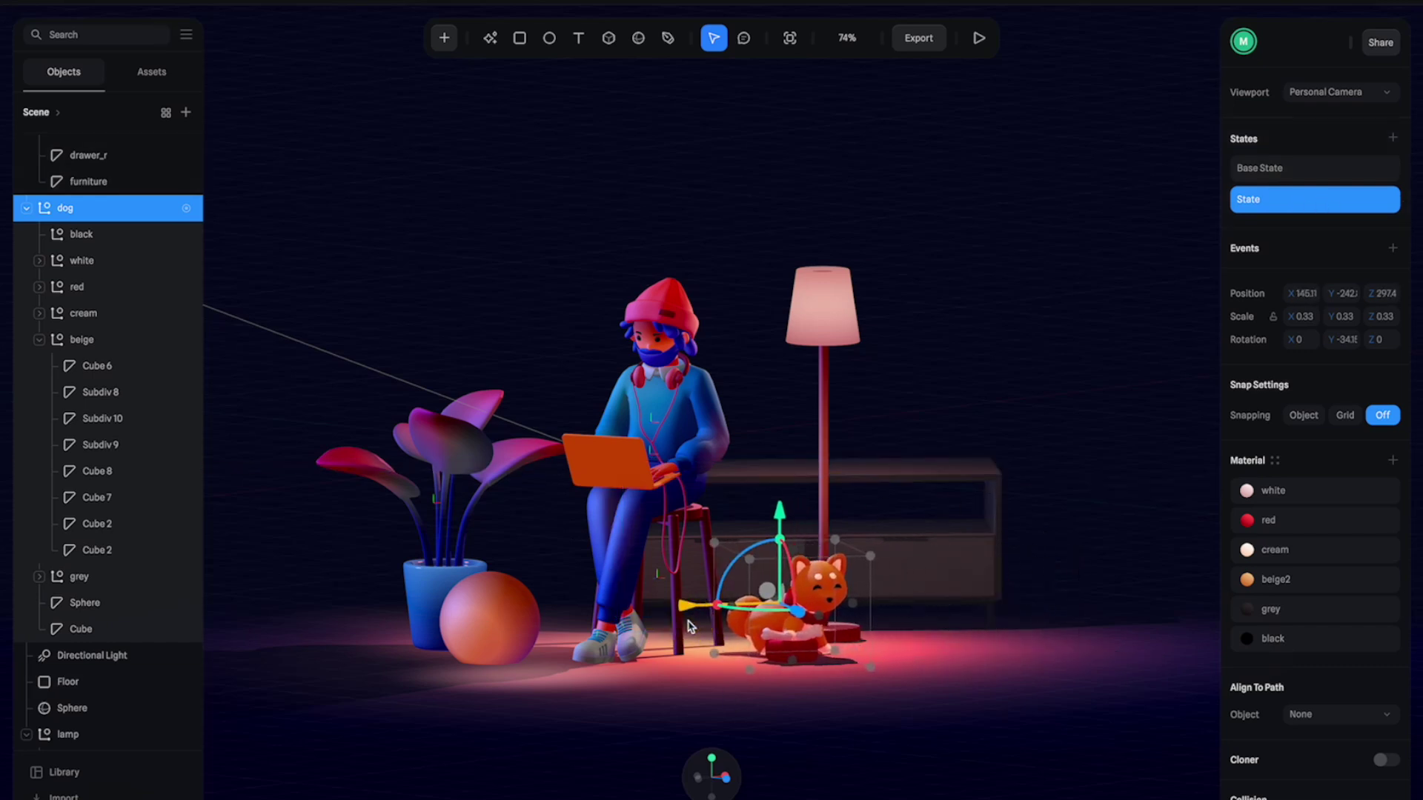
Step: Add an event to the dog and set its type to Screen Resize
{"action": "left_click", "coordinate": [1391, 248]}
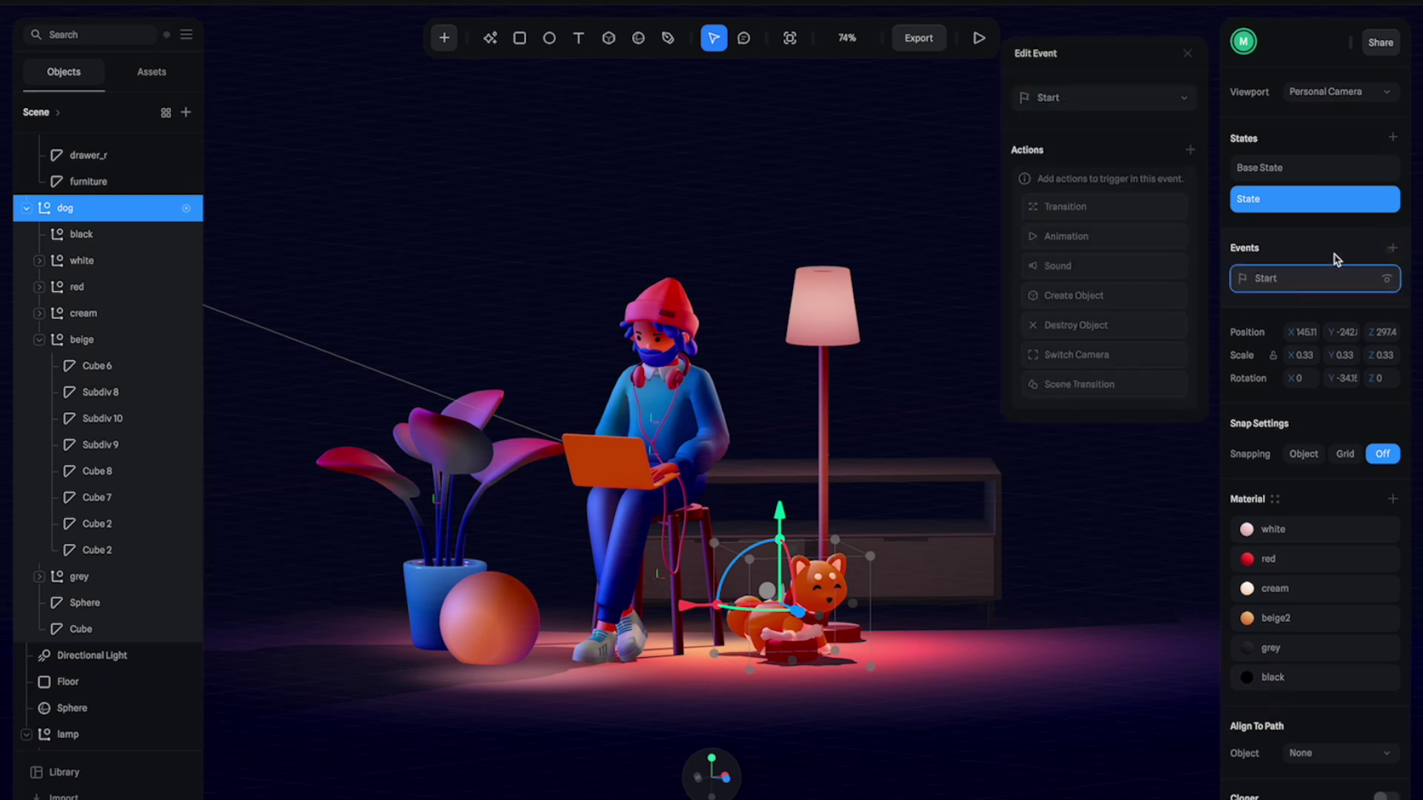
{"action": "left_click", "coordinate": [1129, 101]}
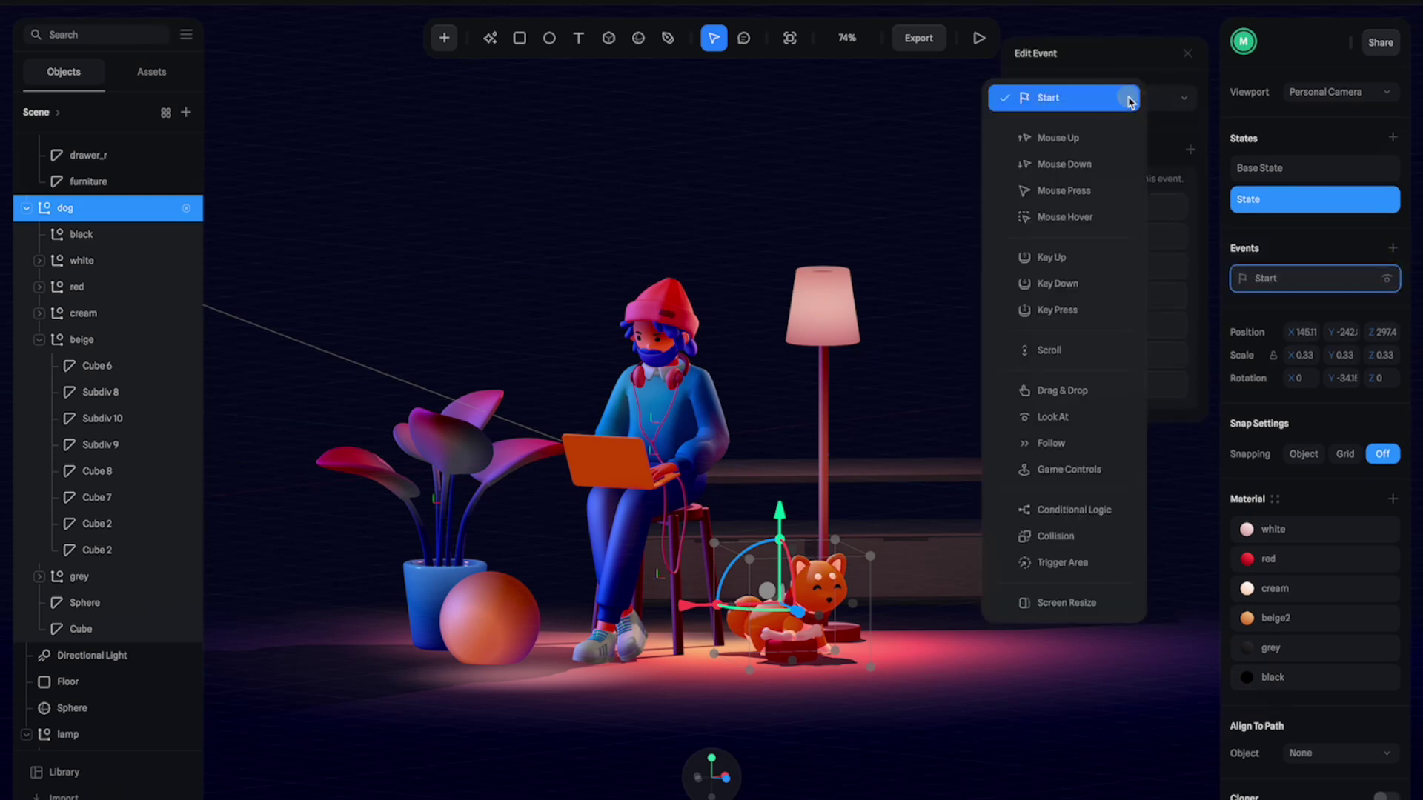
{"action": "left_click", "coordinate": [1092, 605]}
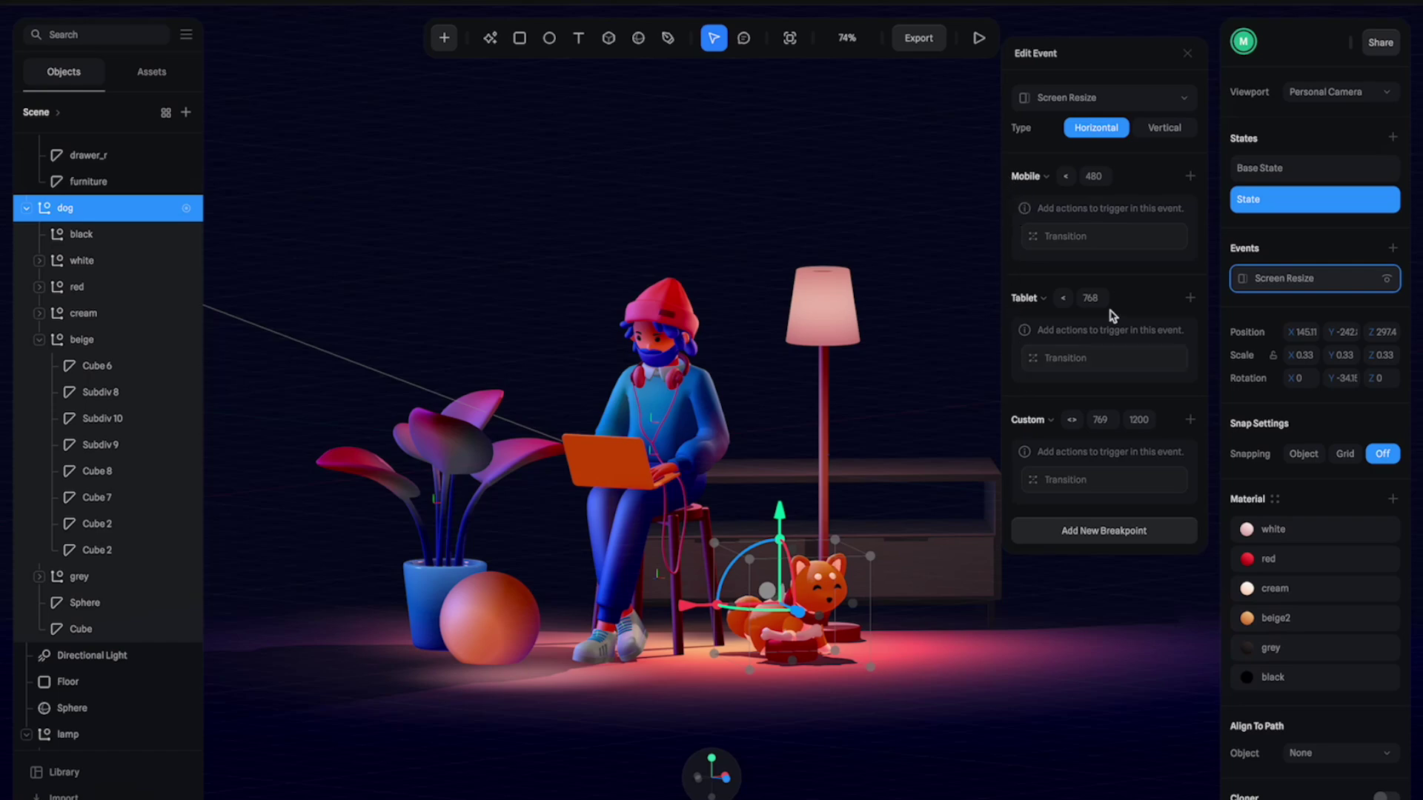
Step: Delete the 768 px Tablet breakpoint from the Screen Resize event and set the remaining 769–1200 breakpoint to Desktop
{"action": "mouse_move", "coordinate": [1117, 299]}
{"action": "left_click", "coordinate": [1120, 299]}
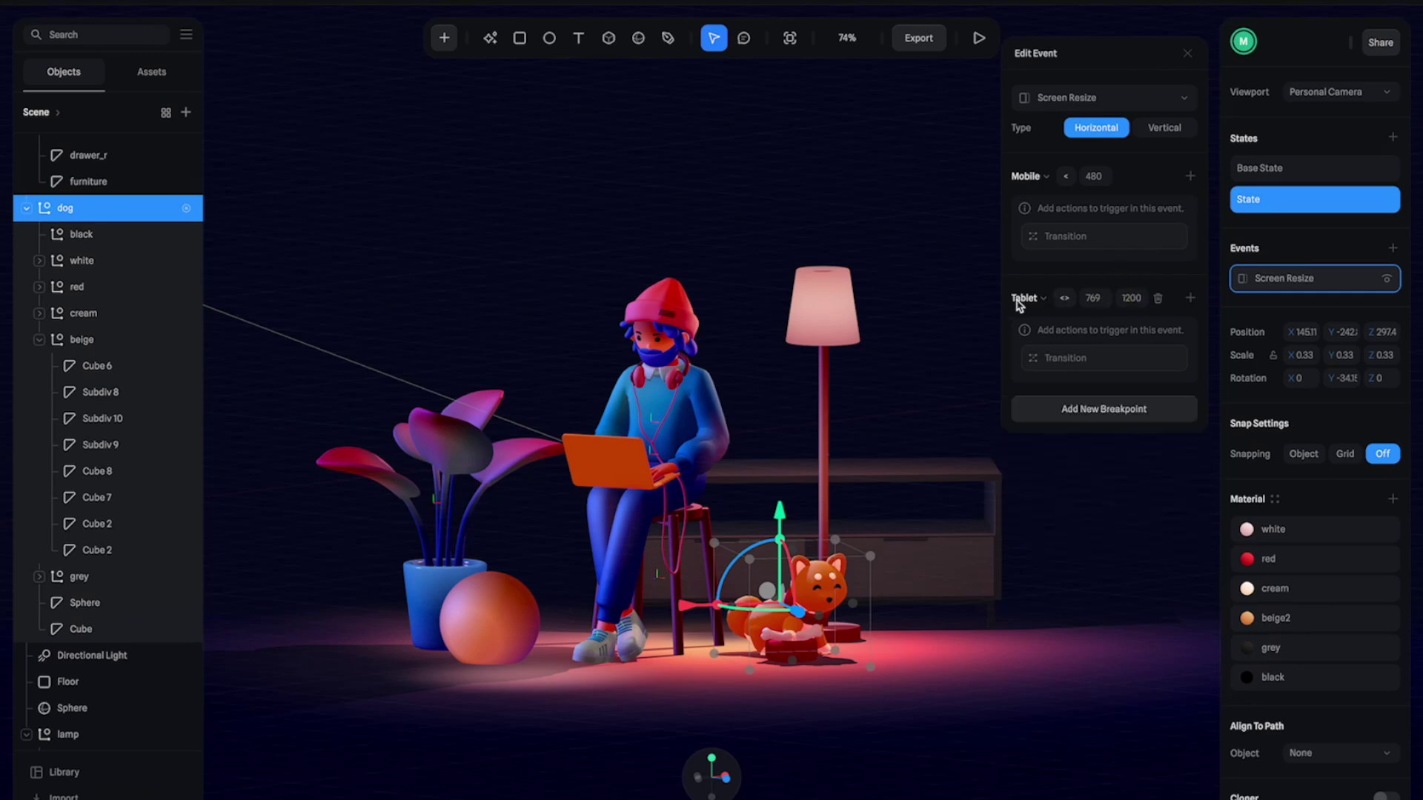
{"action": "mouse_move", "coordinate": [1043, 300]}
{"action": "left_click", "coordinate": [1043, 300]}
{"action": "left_click", "coordinate": [1061, 317]}
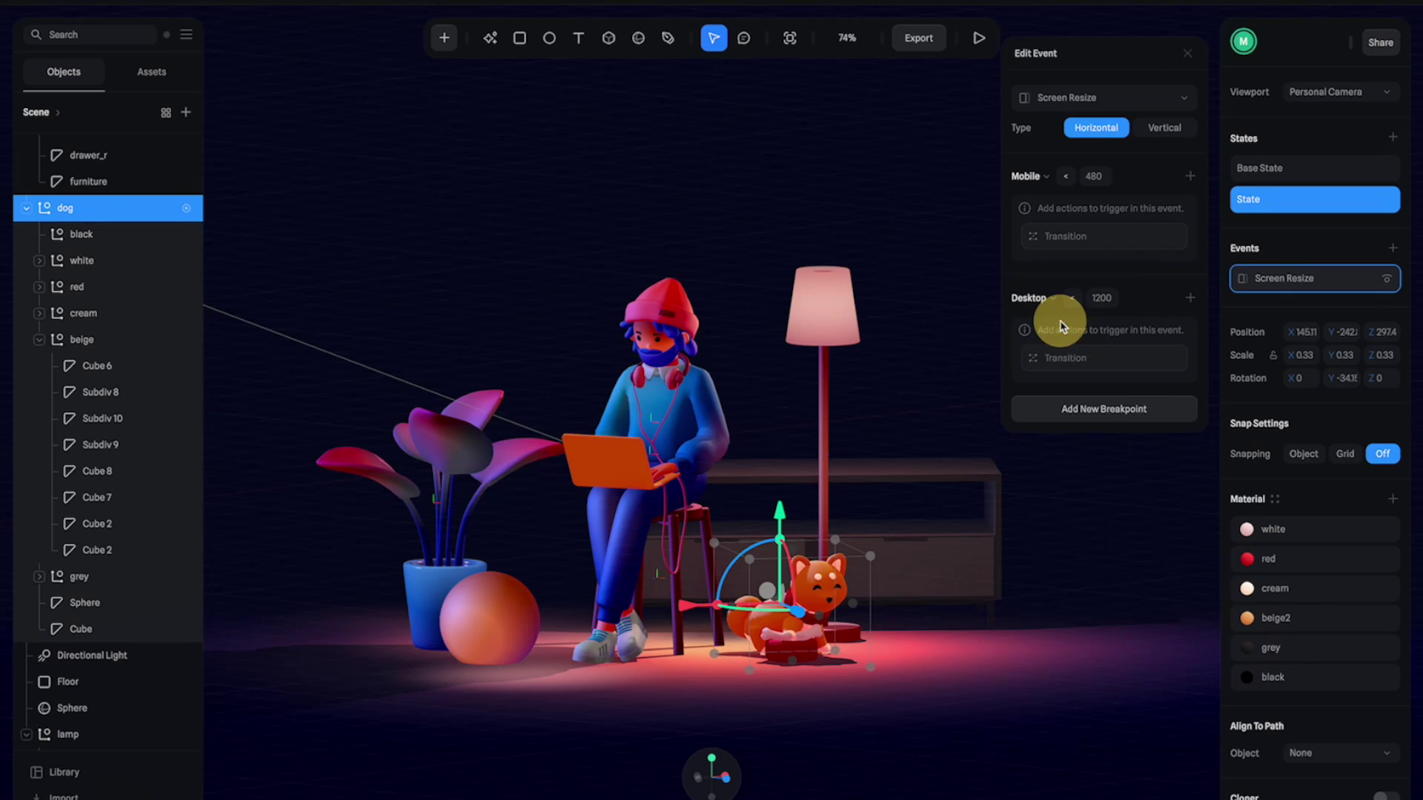
Step: Set the Mobile breakpoint's condition to less than and the Desktop breakpoint to more than 481
{"action": "left_click", "coordinate": [1065, 177]}
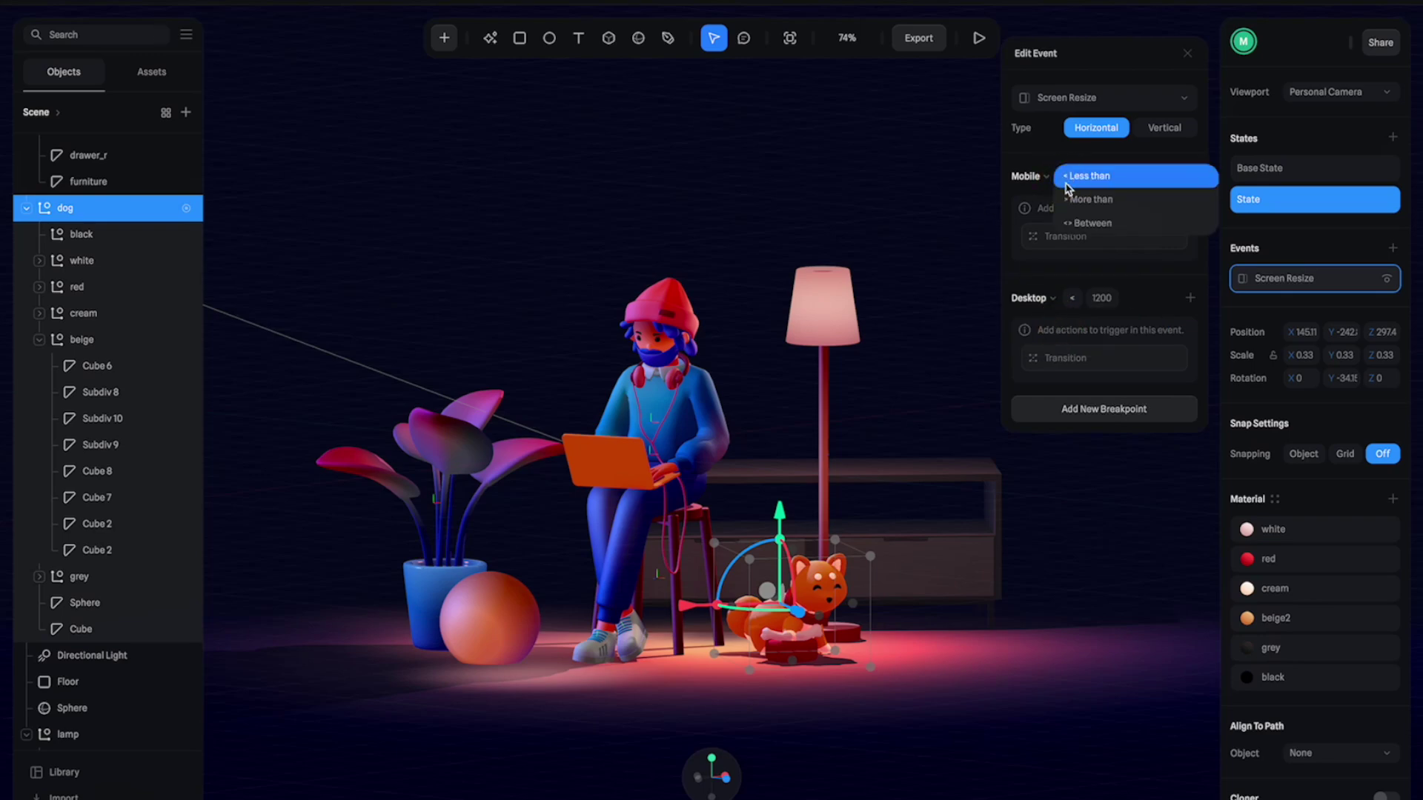
{"action": "left_click", "coordinate": [1055, 179]}
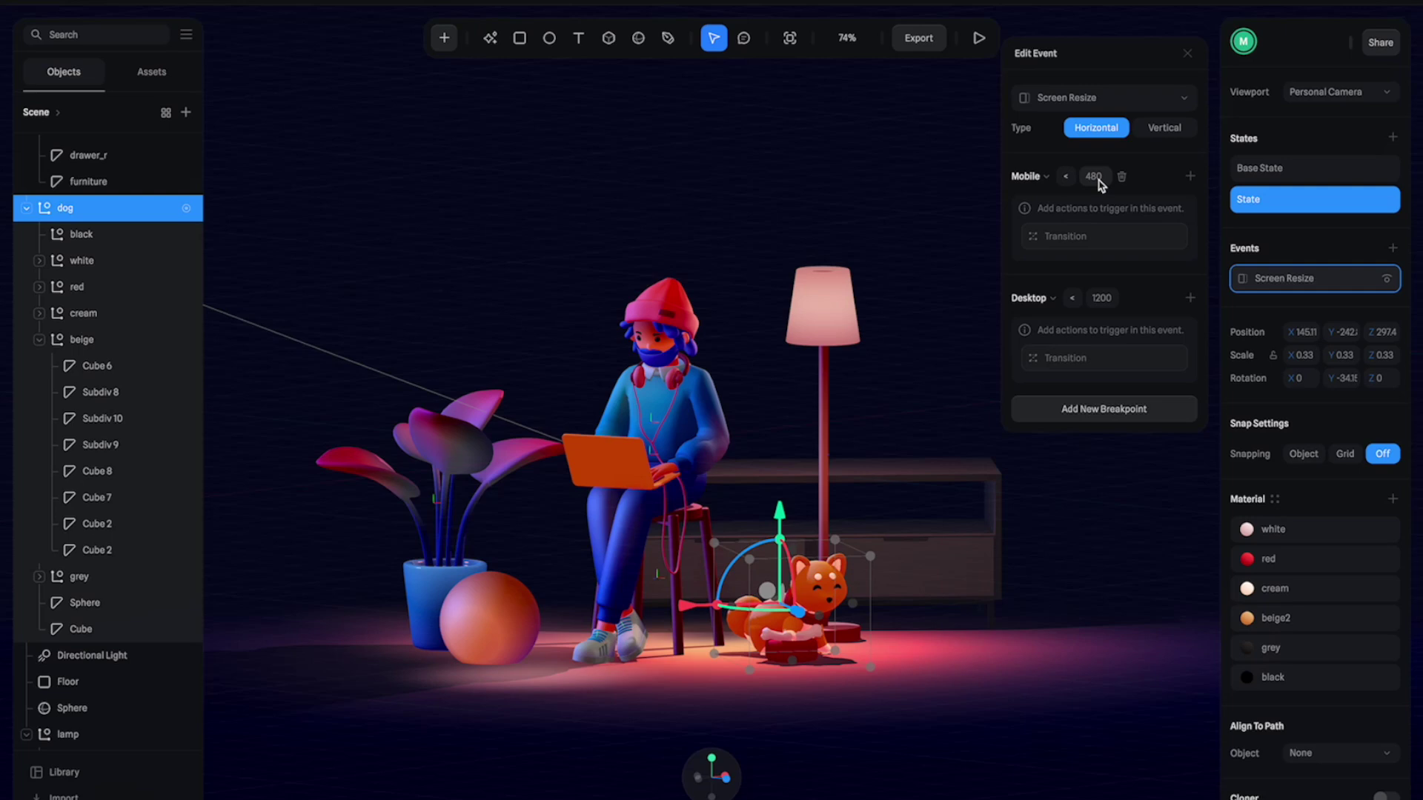
{"action": "left_click", "coordinate": [1076, 300]}
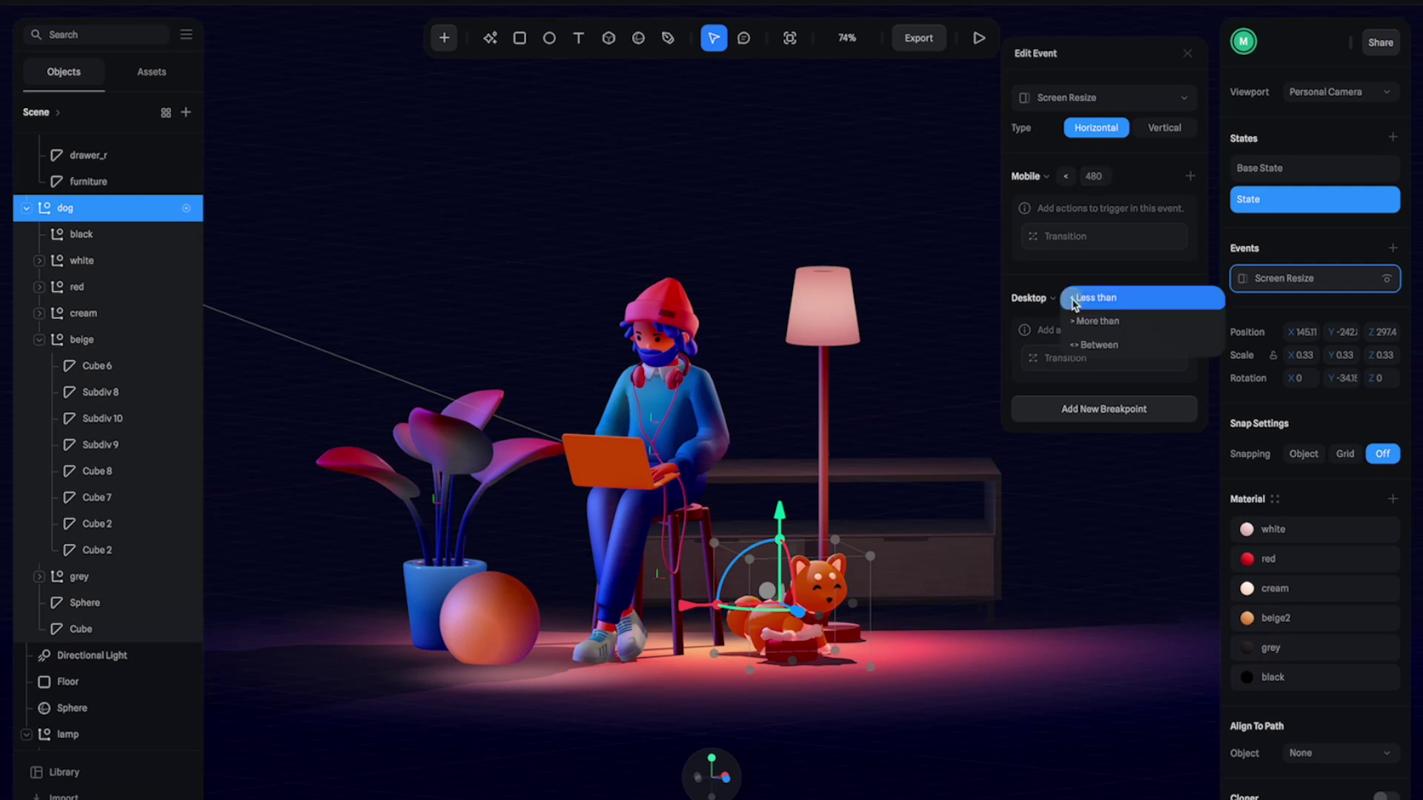
{"action": "left_click", "coordinate": [1117, 322]}
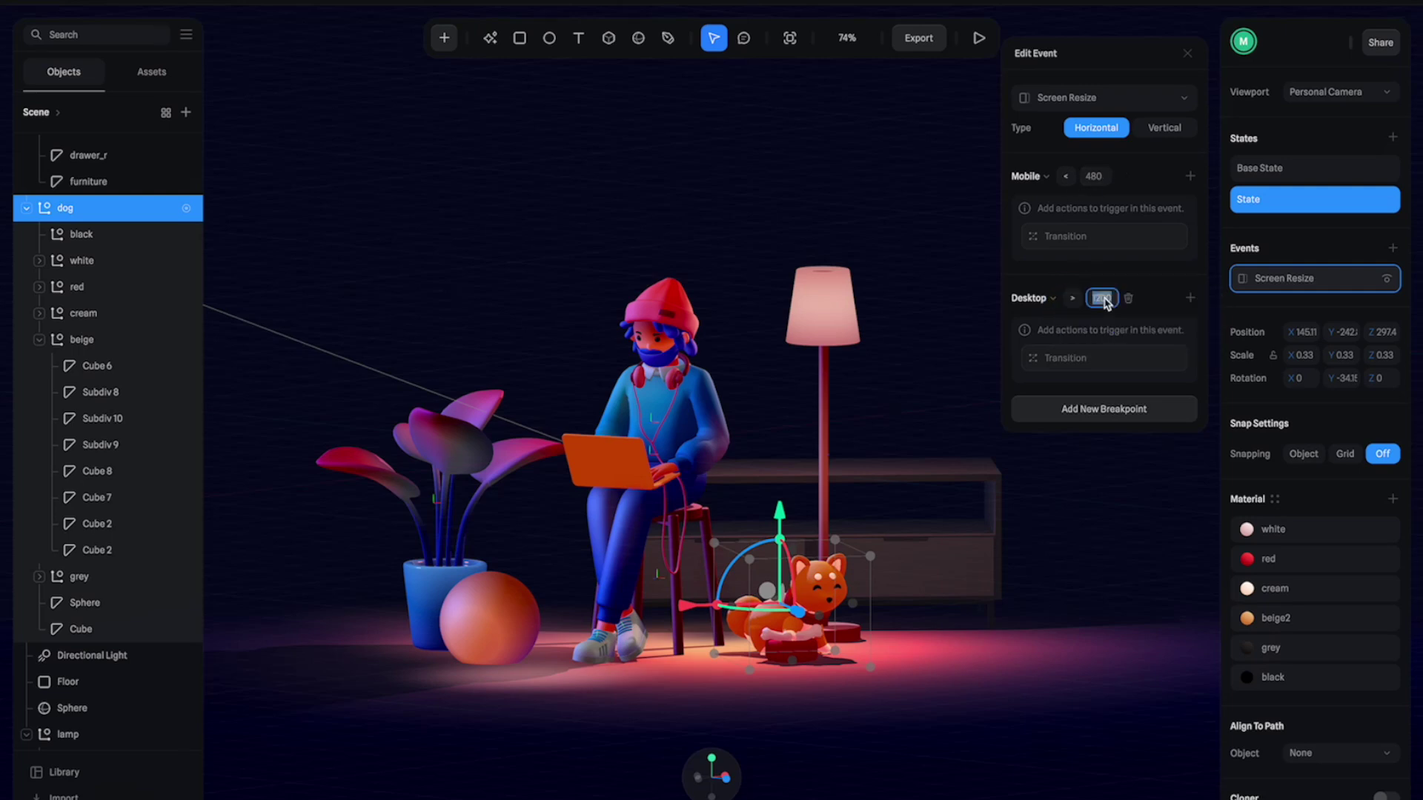
{"action": "double_click", "coordinate": [1102, 300]}
{"action": "type", "text": "481"}
{"action": "key", "text": "Return"}
{"action": "left_click", "coordinate": [1158, 300]}
Step: Add a Mobile transition that moves the dog from Current to State with a duration of 0.50
{"action": "left_click", "coordinate": [1067, 241]}
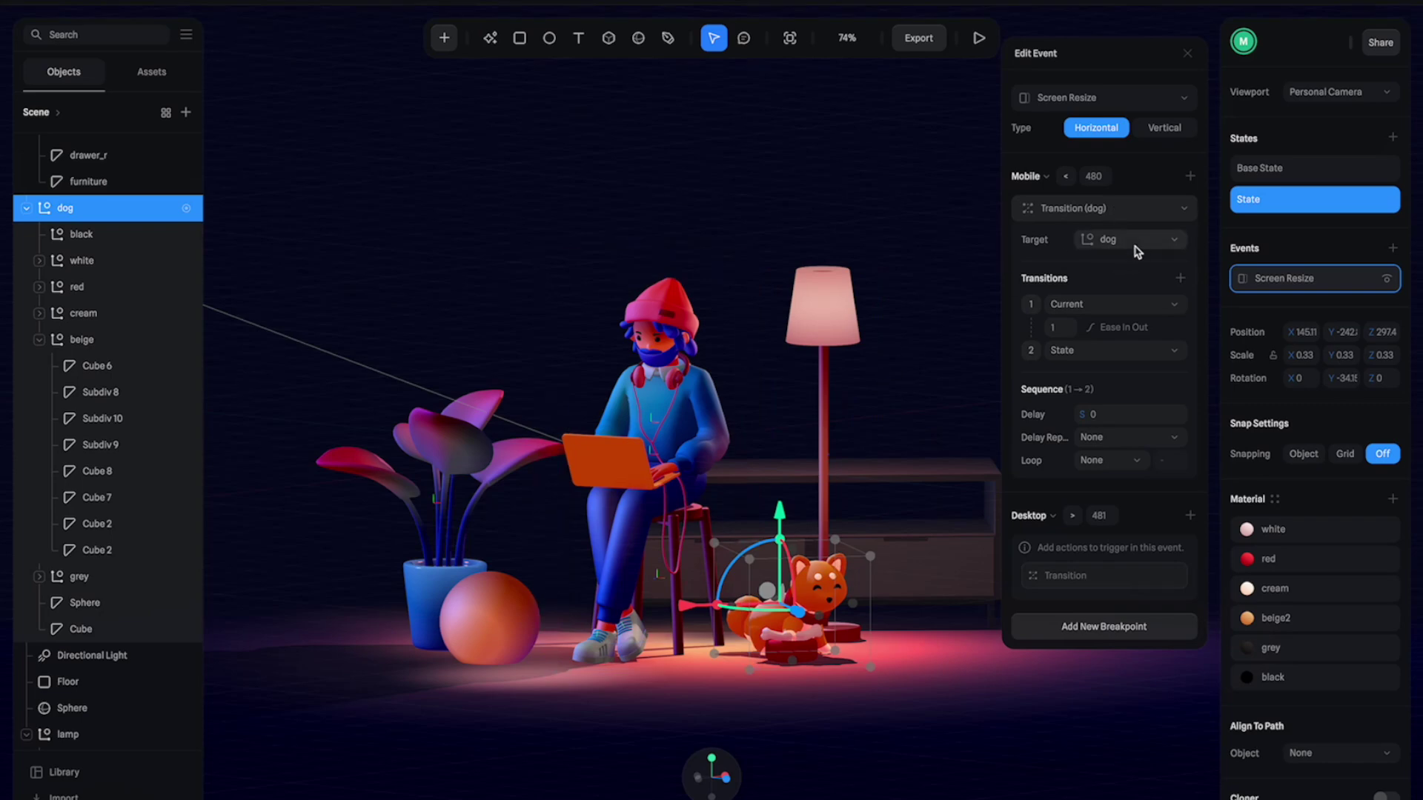
{"action": "left_click", "coordinate": [1147, 309]}
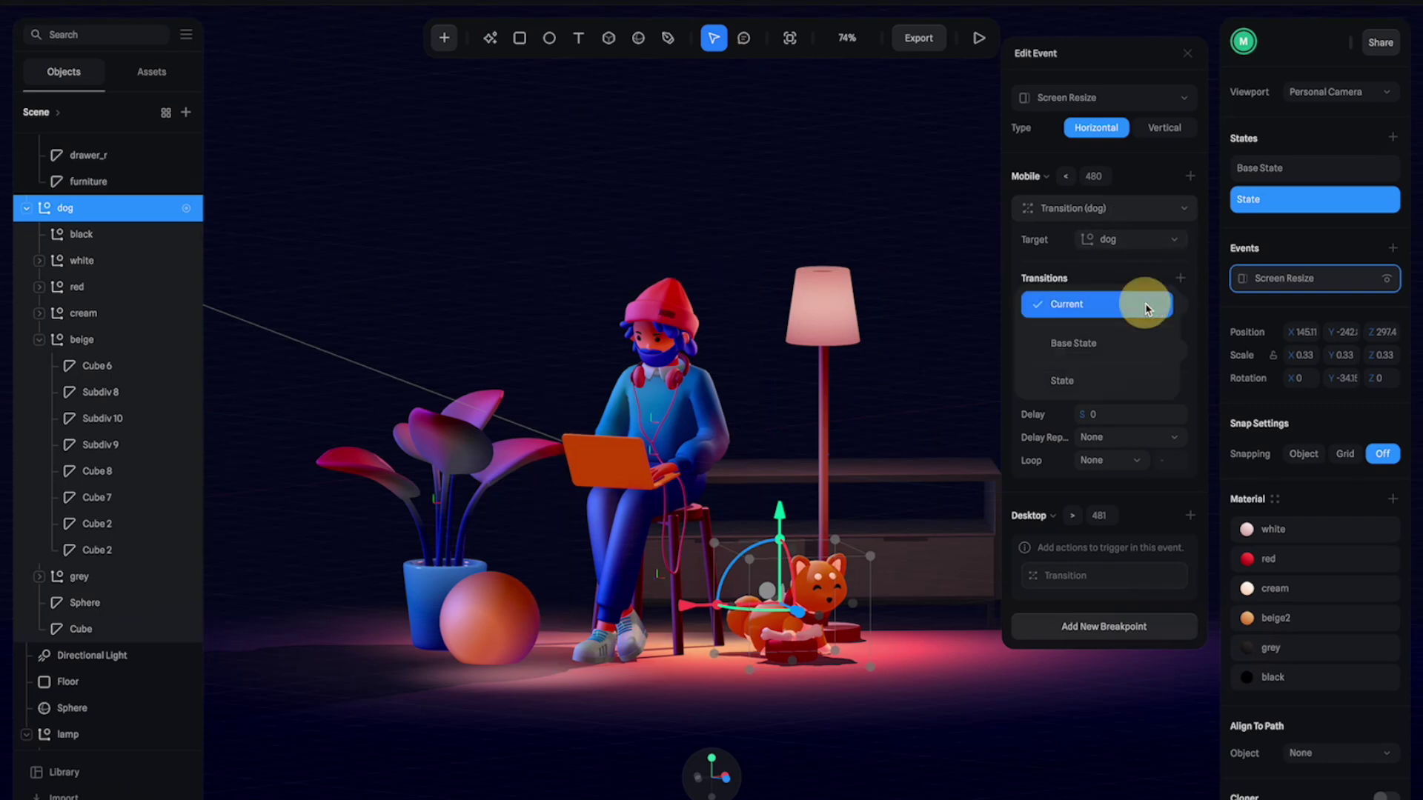
{"action": "left_click", "coordinate": [1101, 312]}
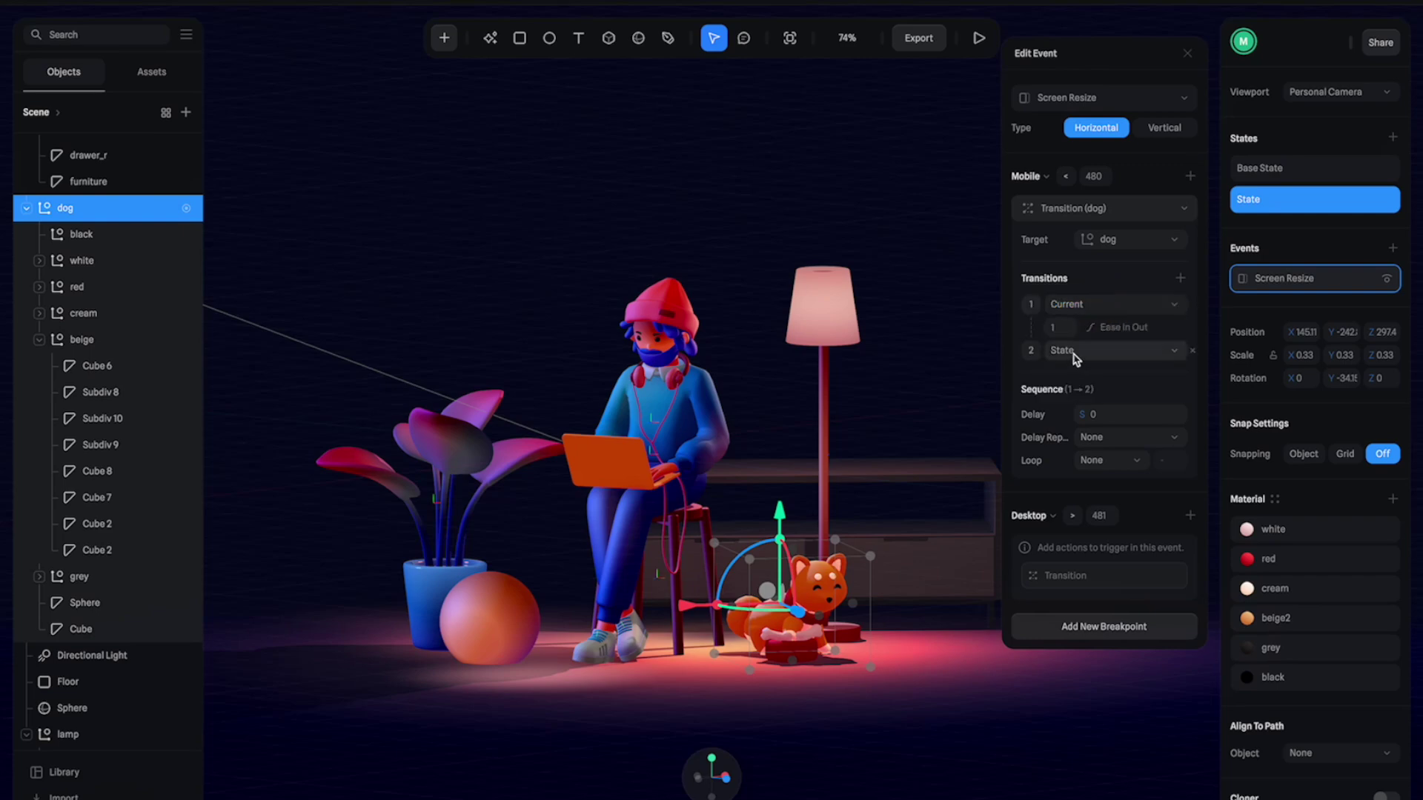
{"action": "left_click", "coordinate": [1082, 353]}
{"action": "left_click", "coordinate": [1058, 349]}
{"action": "left_click", "coordinate": [1067, 329]}
{"action": "key", "text": "Return"}
Step: Add a Desktop transition for the dog from Current to Base State with a duration of 0.50, and close the event settings
{"action": "left_click", "coordinate": [1119, 577]}
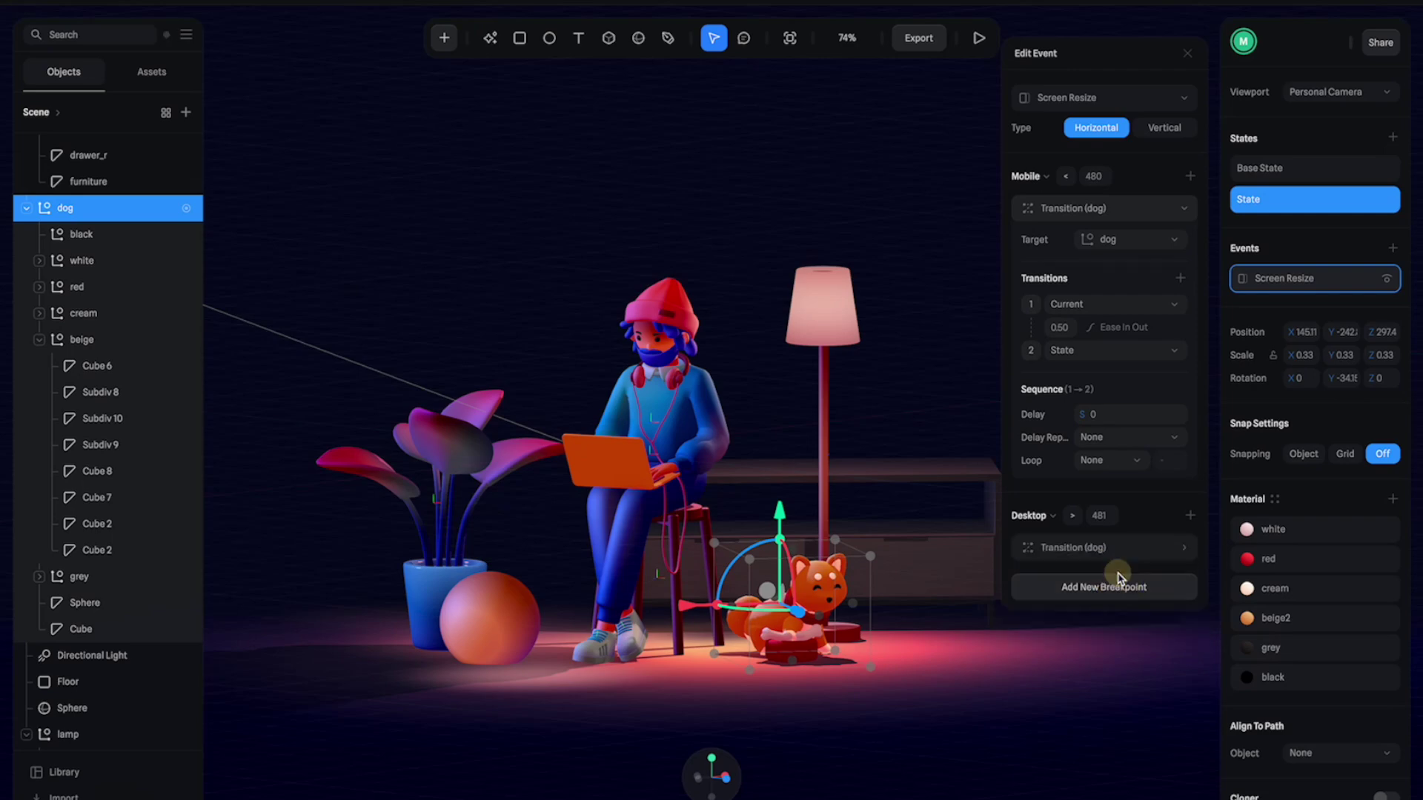
{"action": "left_click", "coordinate": [1104, 549]}
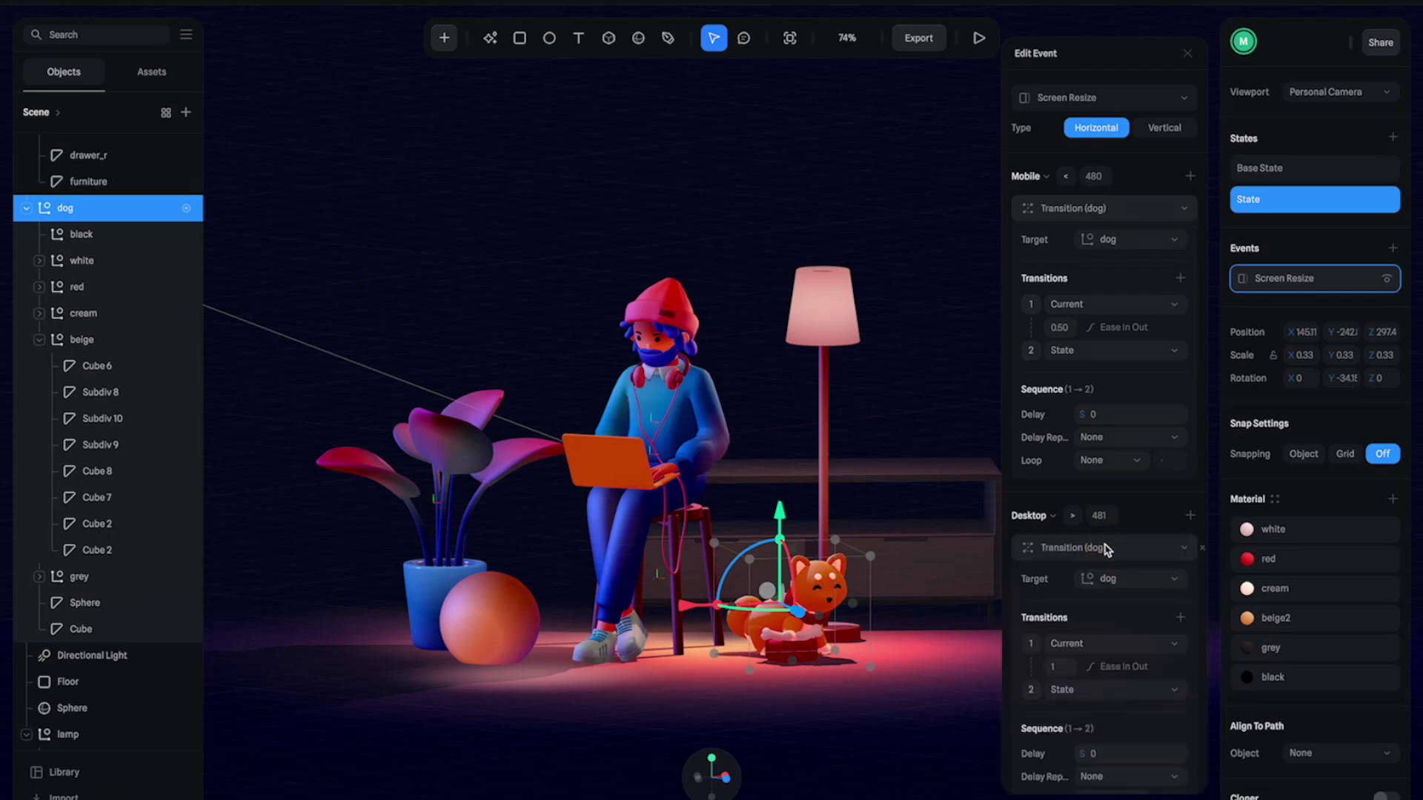
{"action": "scroll", "coordinate": [1107, 549], "scroll_direction": "down", "scroll_amount": 2}
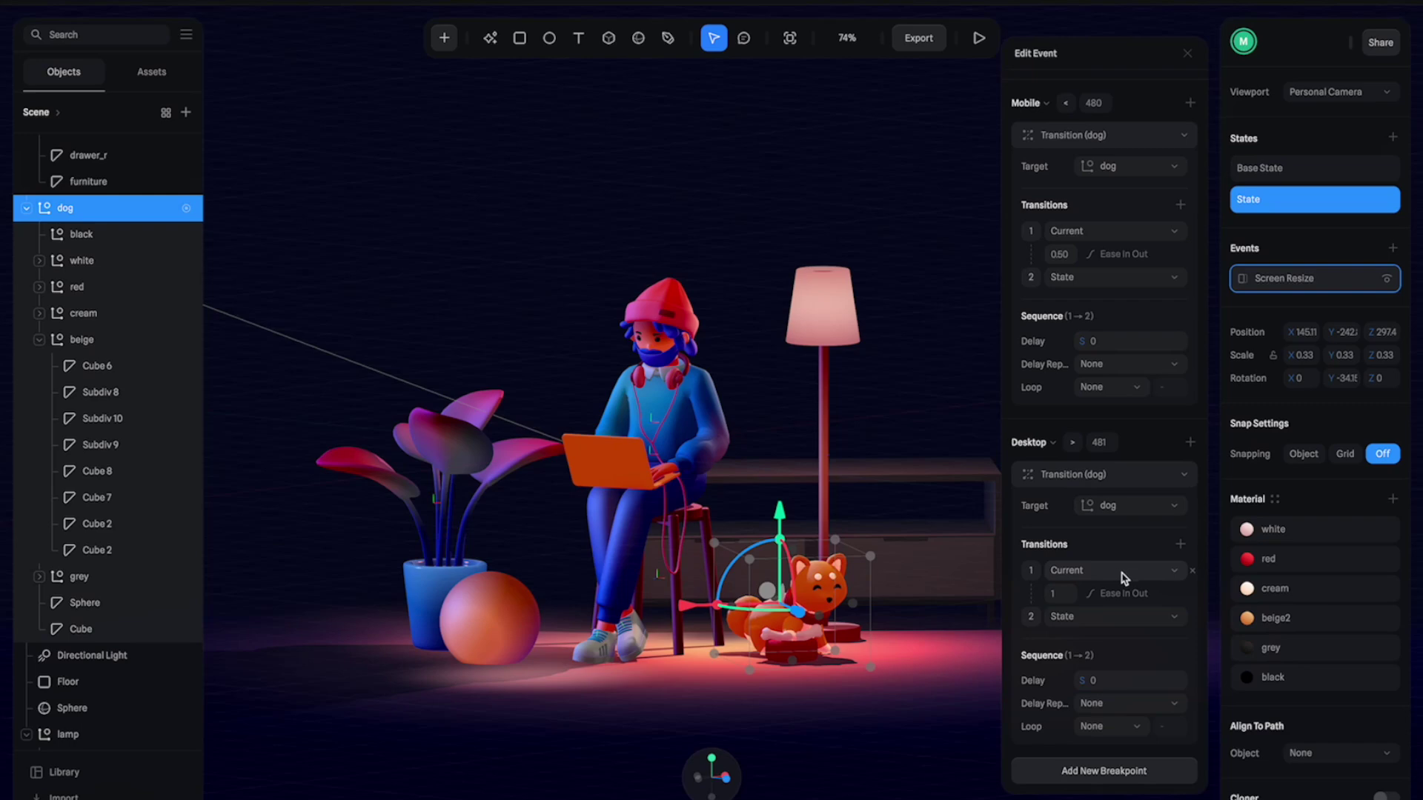
{"action": "left_click", "coordinate": [1072, 615]}
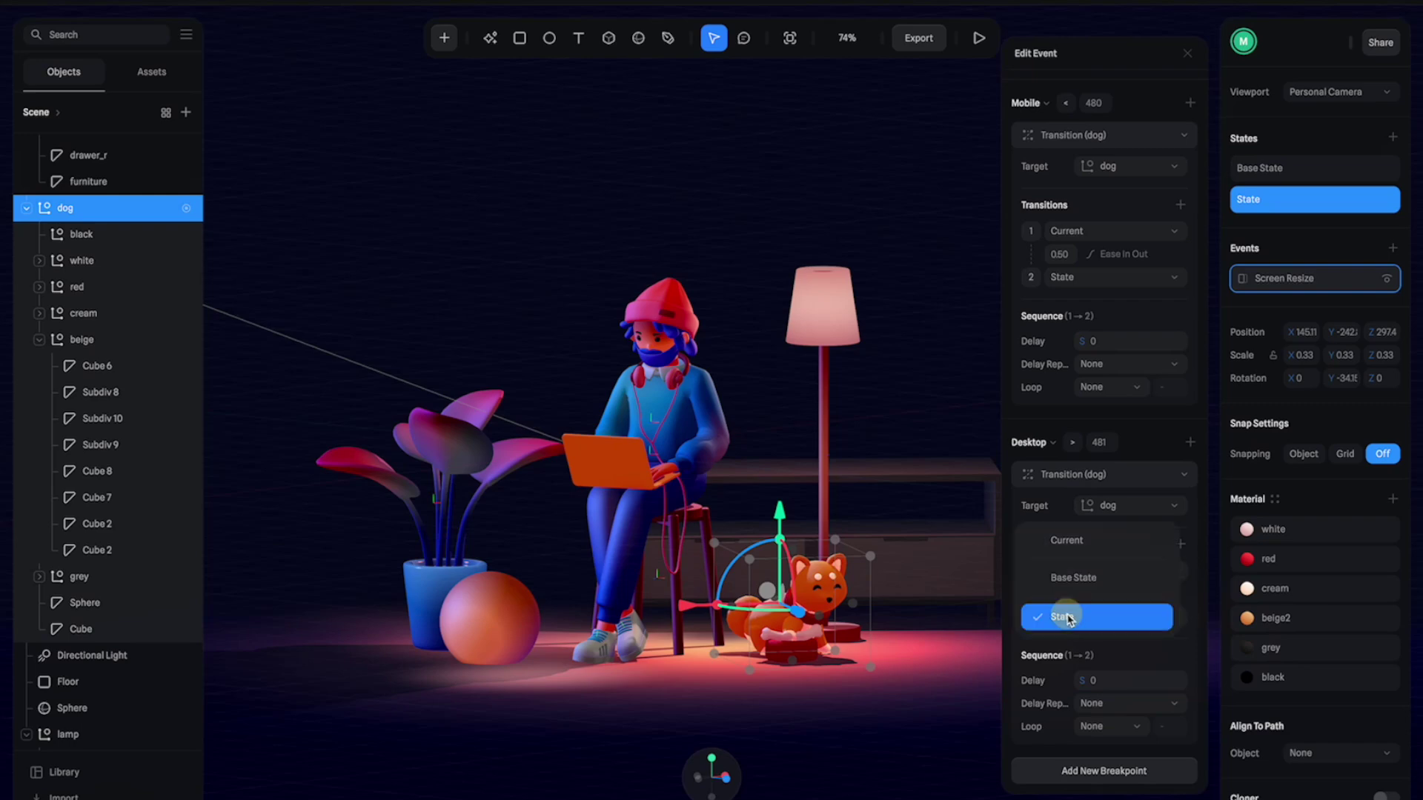
{"action": "left_click", "coordinate": [1108, 579]}
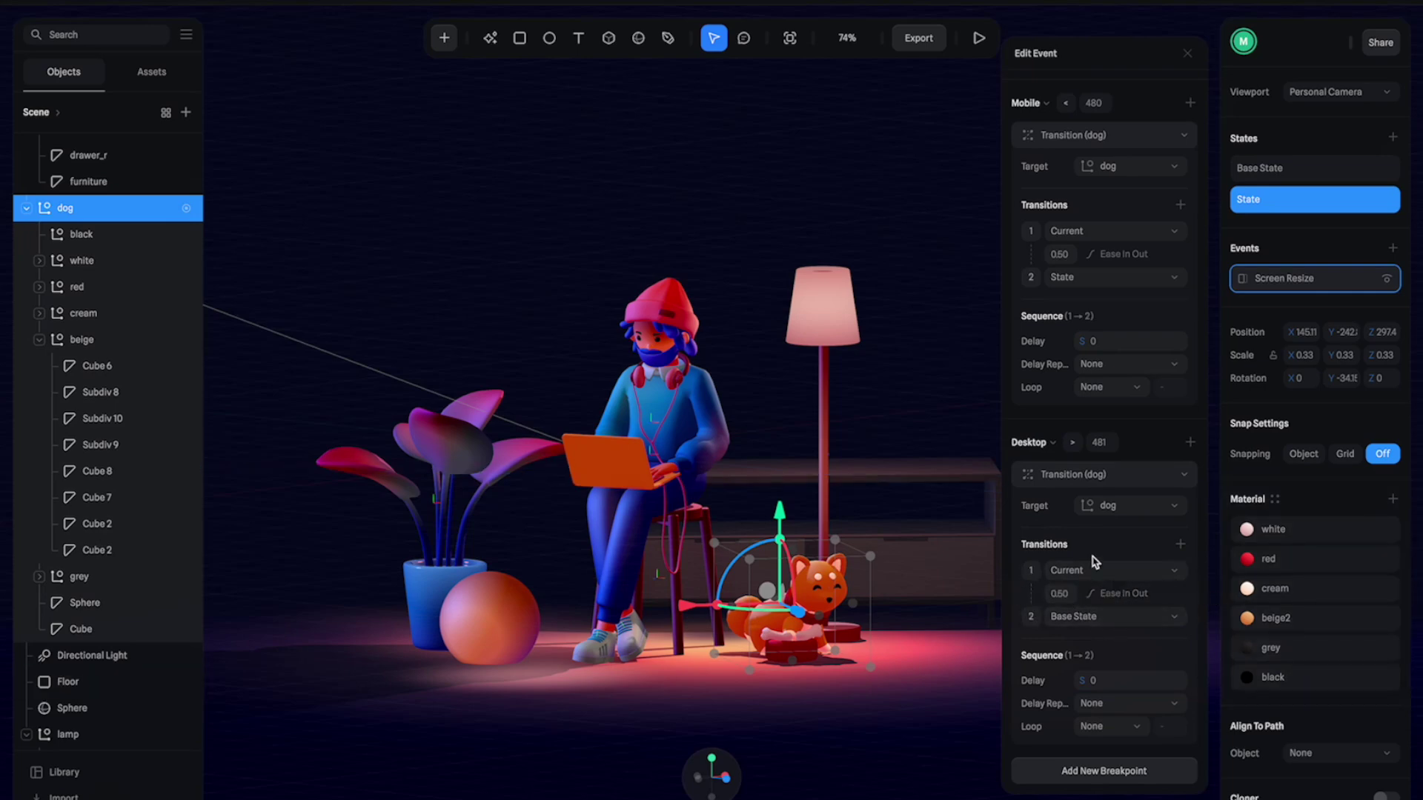
{"action": "left_click", "coordinate": [1188, 55]}
Step: Preview the dog's screen-resize behaviour with the frame resized to about 440 px wide, and return to editing
{"action": "left_click", "coordinate": [979, 37]}
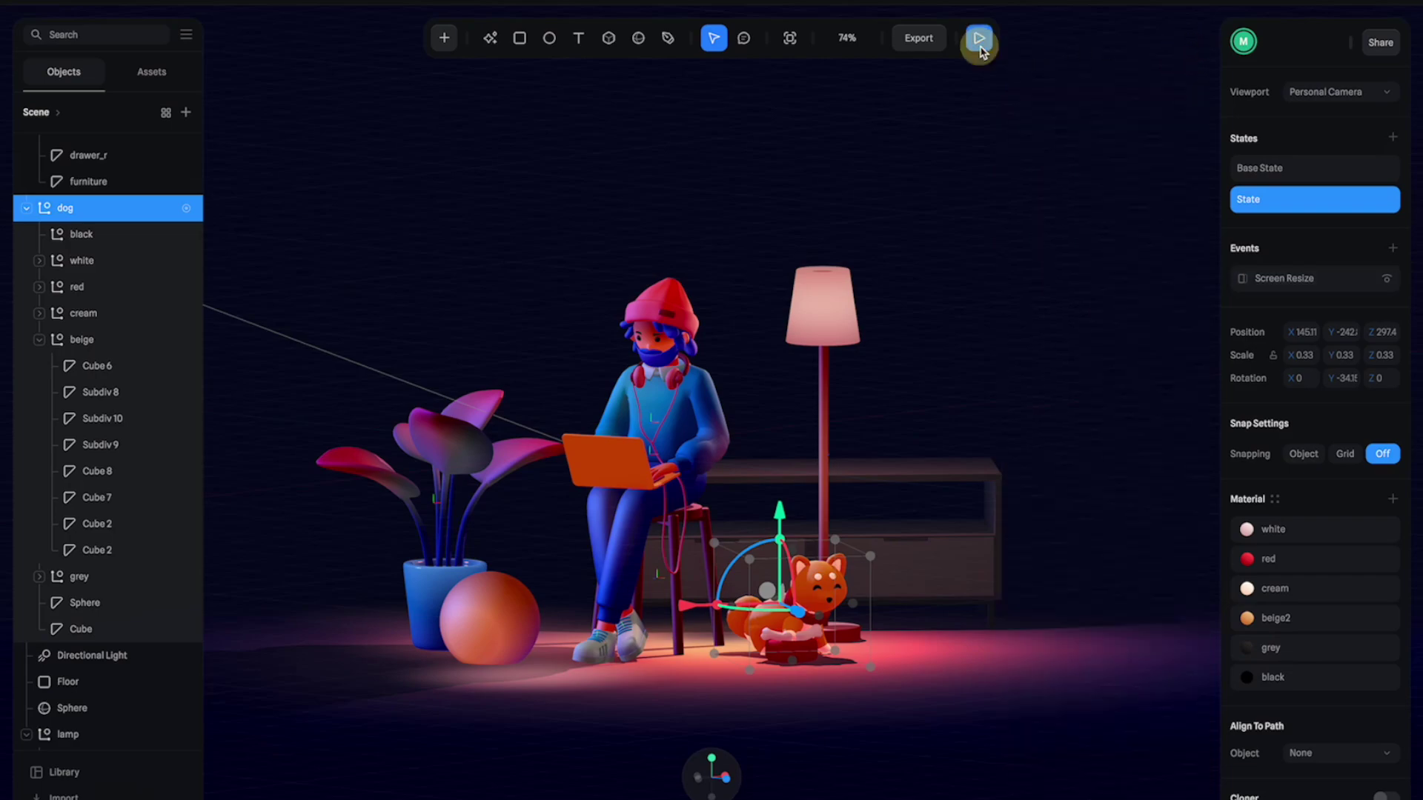
{"action": "left_click_drag", "start_coordinate": [879, 491], "coordinate": [907, 499]}
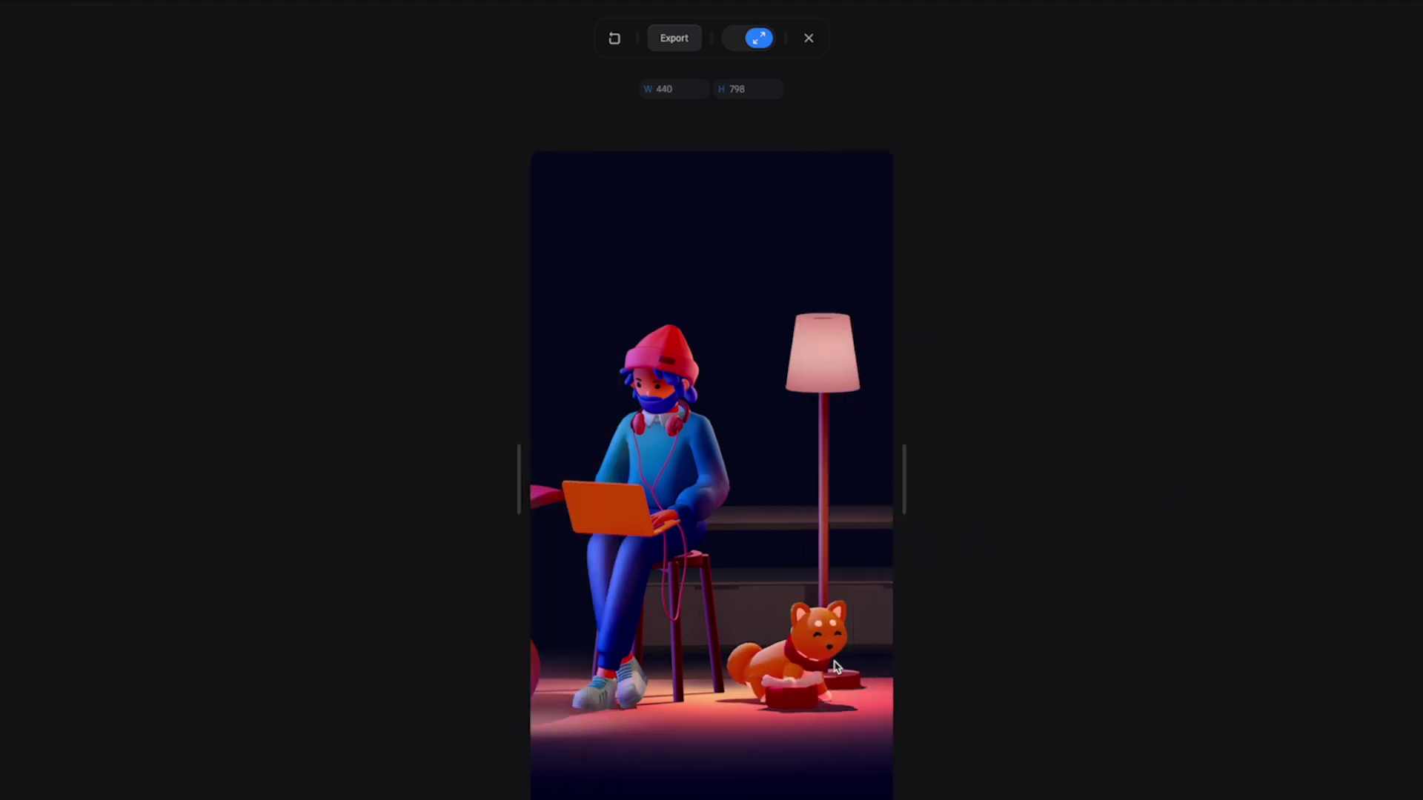
{"action": "left_click", "coordinate": [808, 38]}
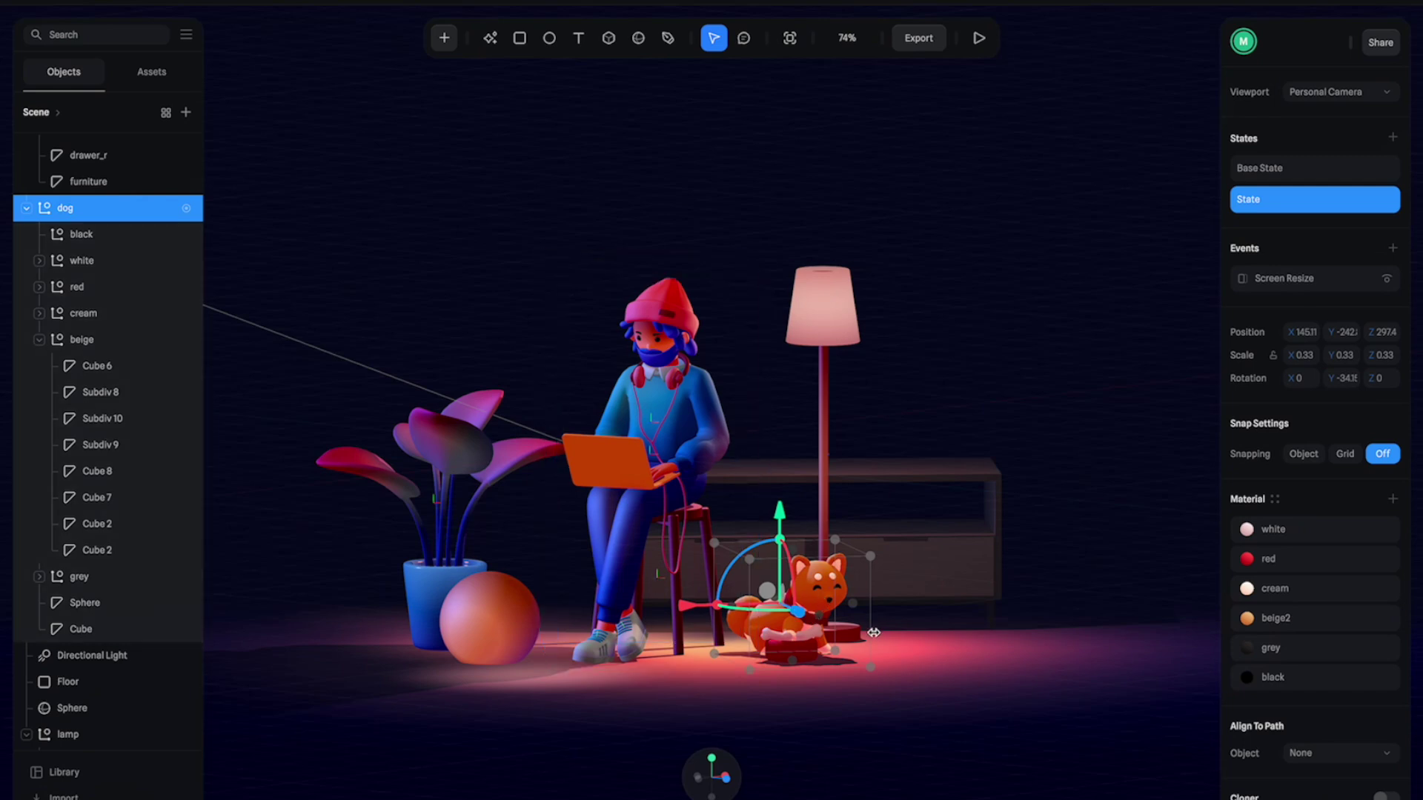
Step: Add a new state to the plant2 group and, in that state, move the plant closer to the man at about X -44, Z -100
{"action": "left_click", "coordinate": [454, 462]}
{"action": "left_click", "coordinate": [1393, 139]}
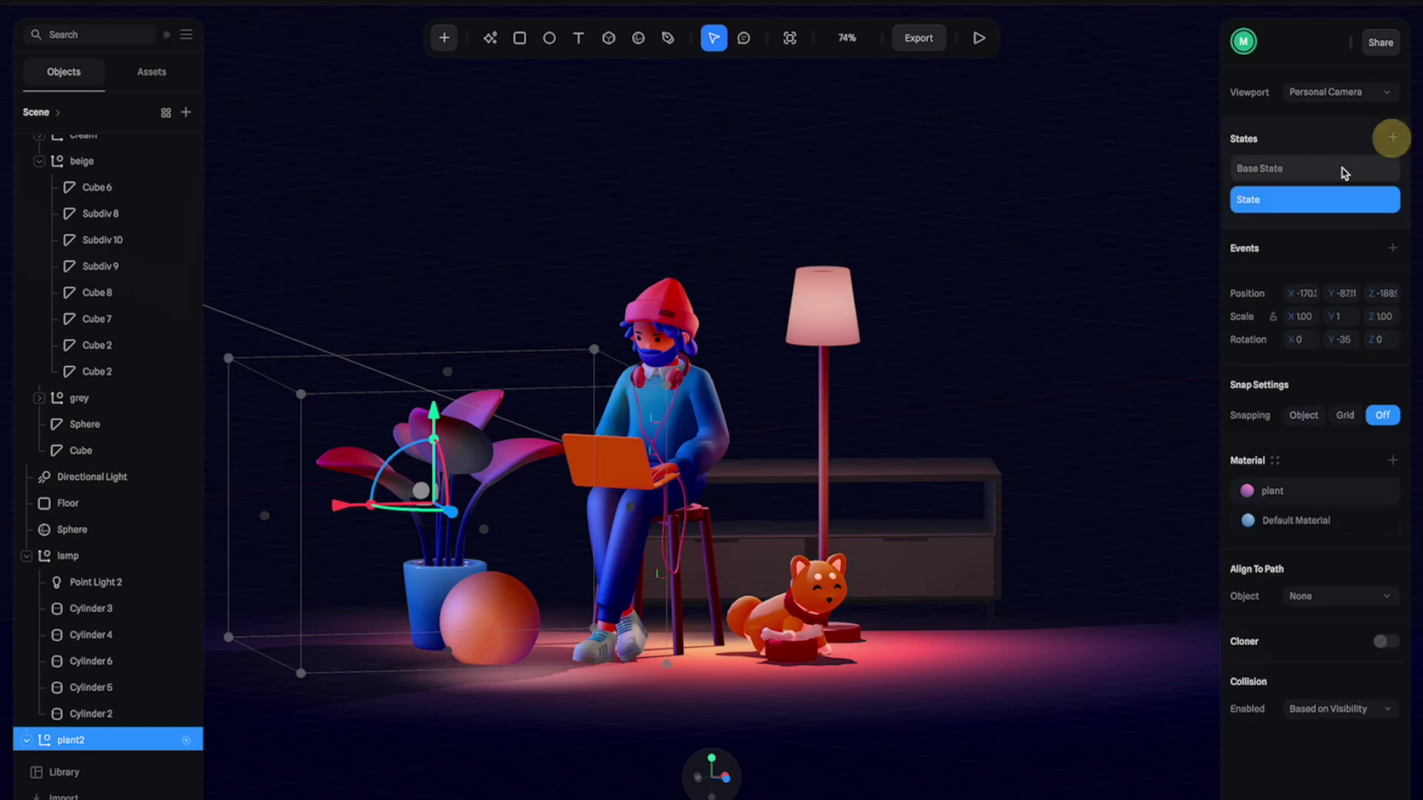
{"action": "left_click_drag", "start_coordinate": [345, 507], "coordinate": [430, 508]}
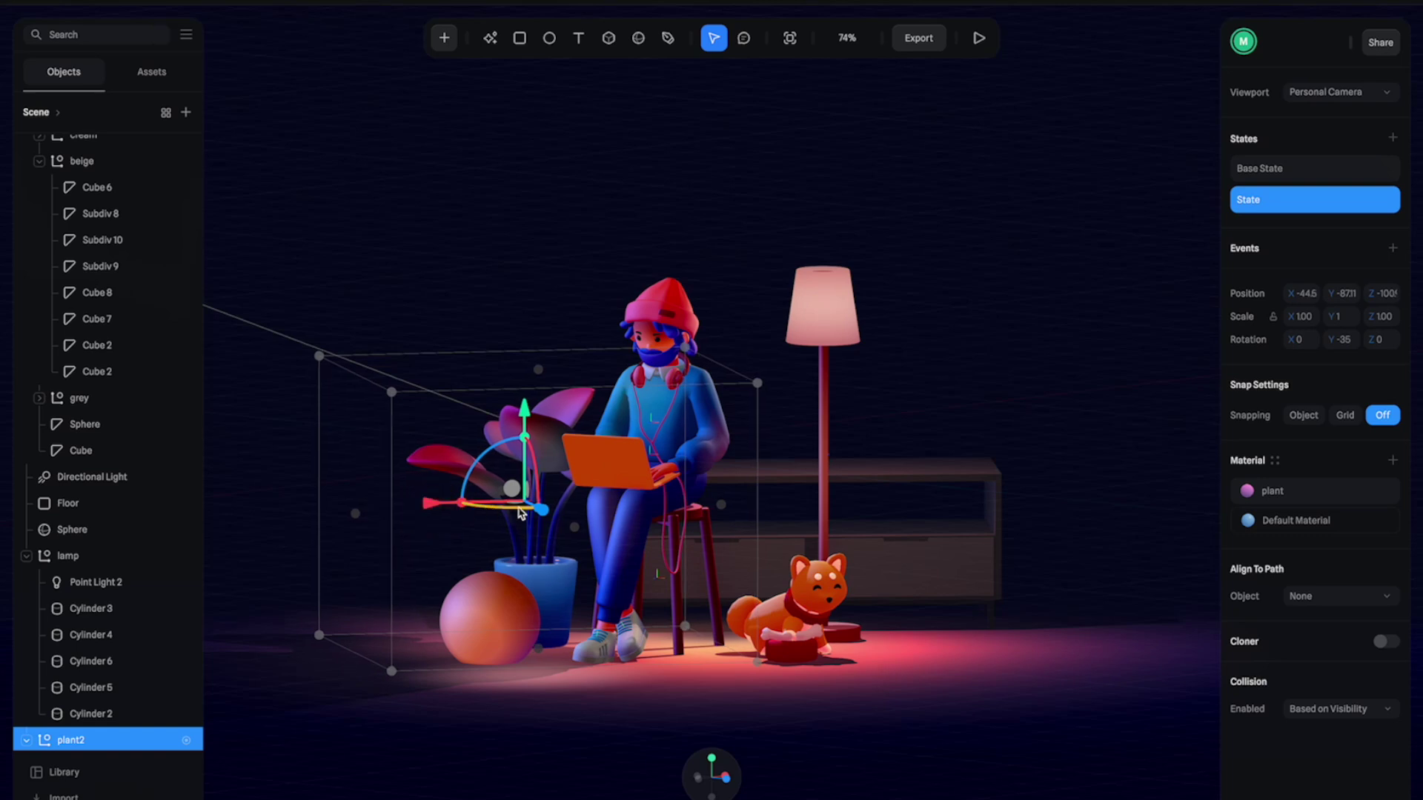
Step: Copy the dog's screen-resize event and paste it onto the plant2 group
{"action": "left_click", "coordinate": [804, 587]}
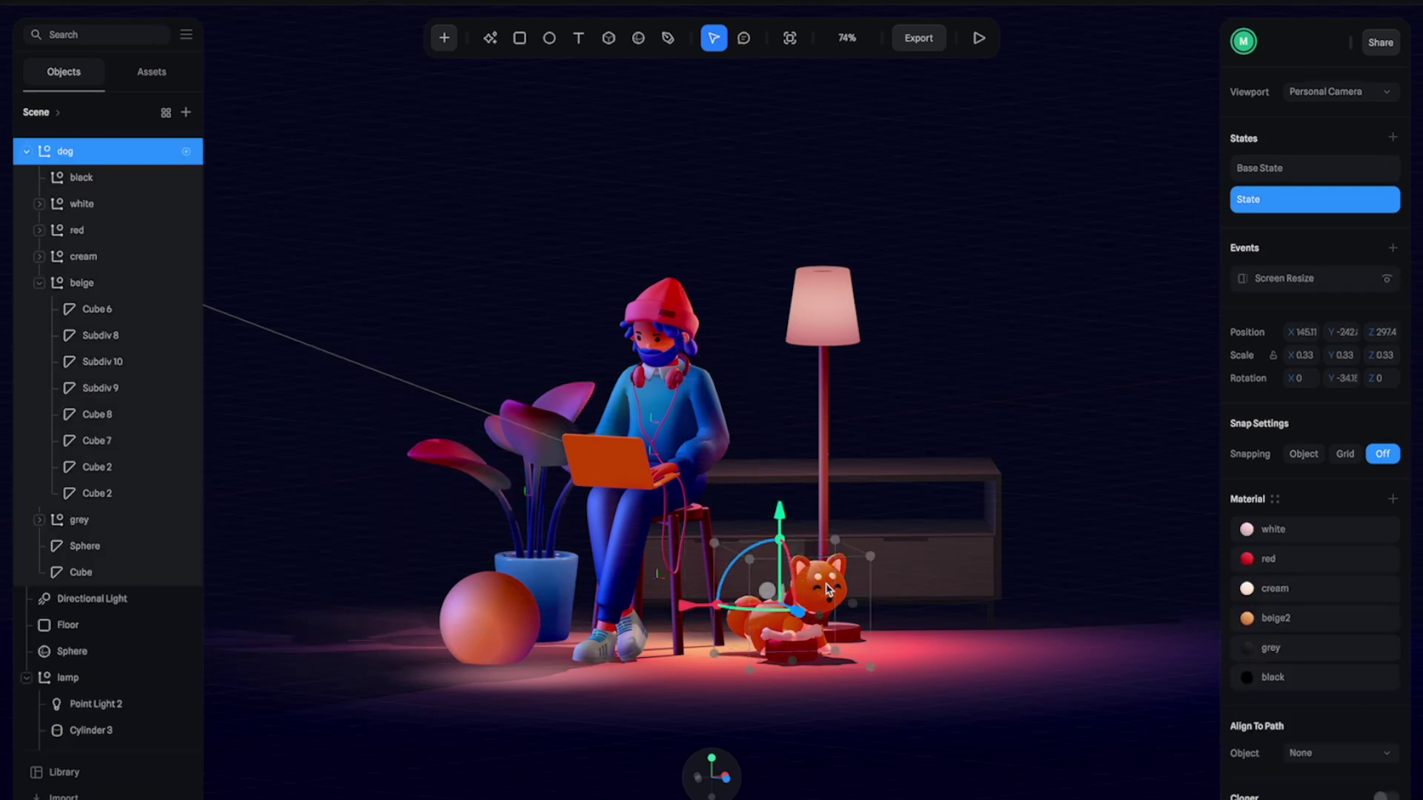
{"action": "right_click", "coordinate": [828, 590]}
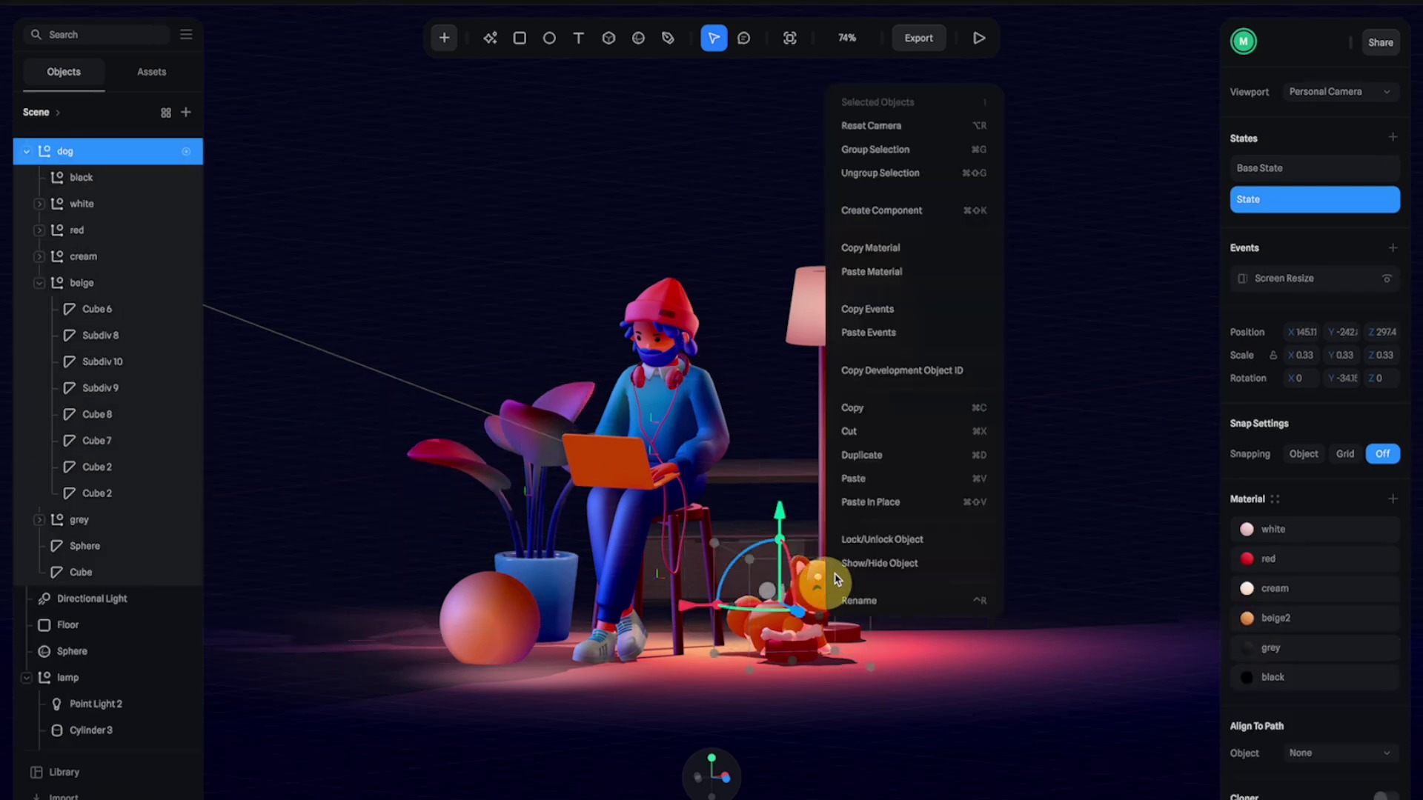
{"action": "left_click", "coordinate": [927, 311]}
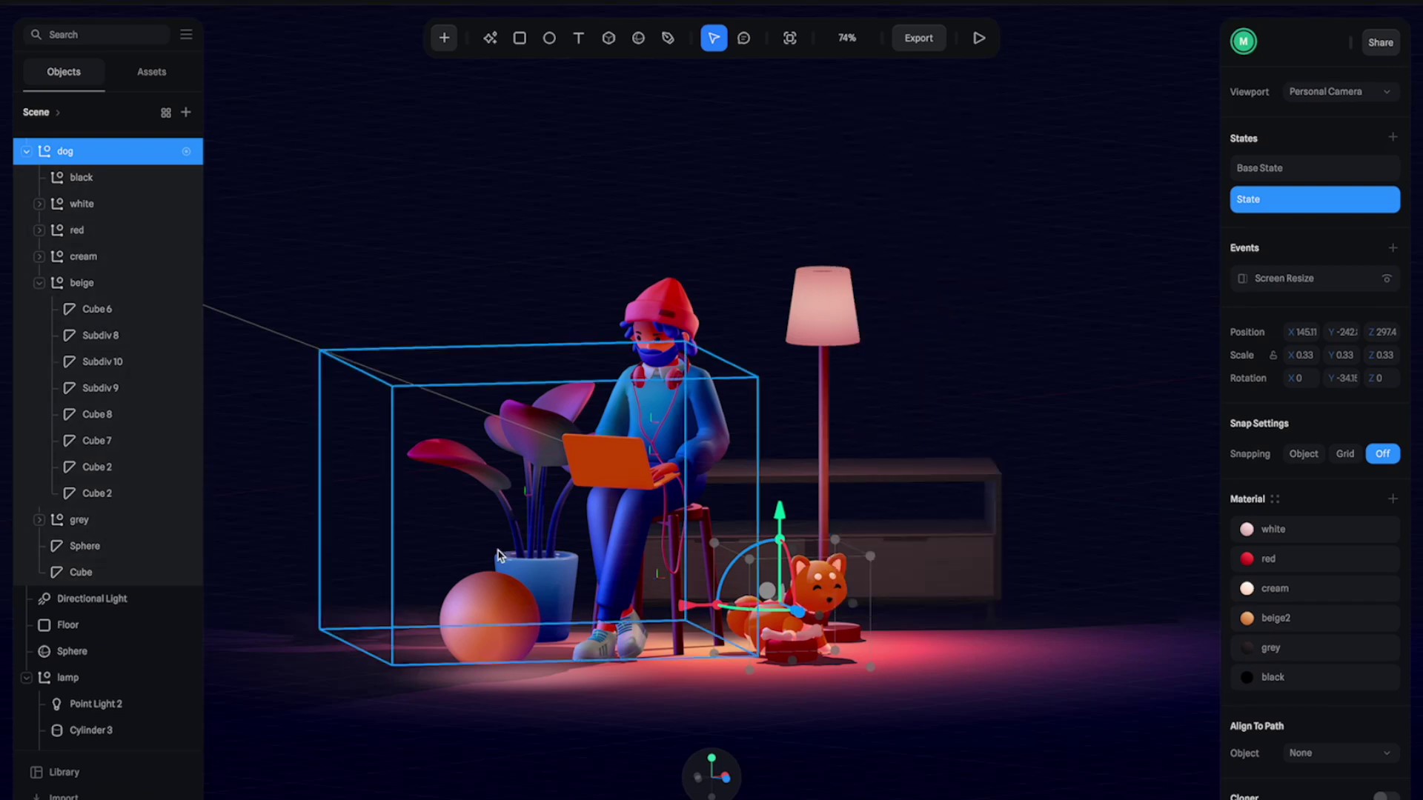
{"action": "left_click", "coordinate": [549, 552]}
{"action": "right_click", "coordinate": [548, 550]}
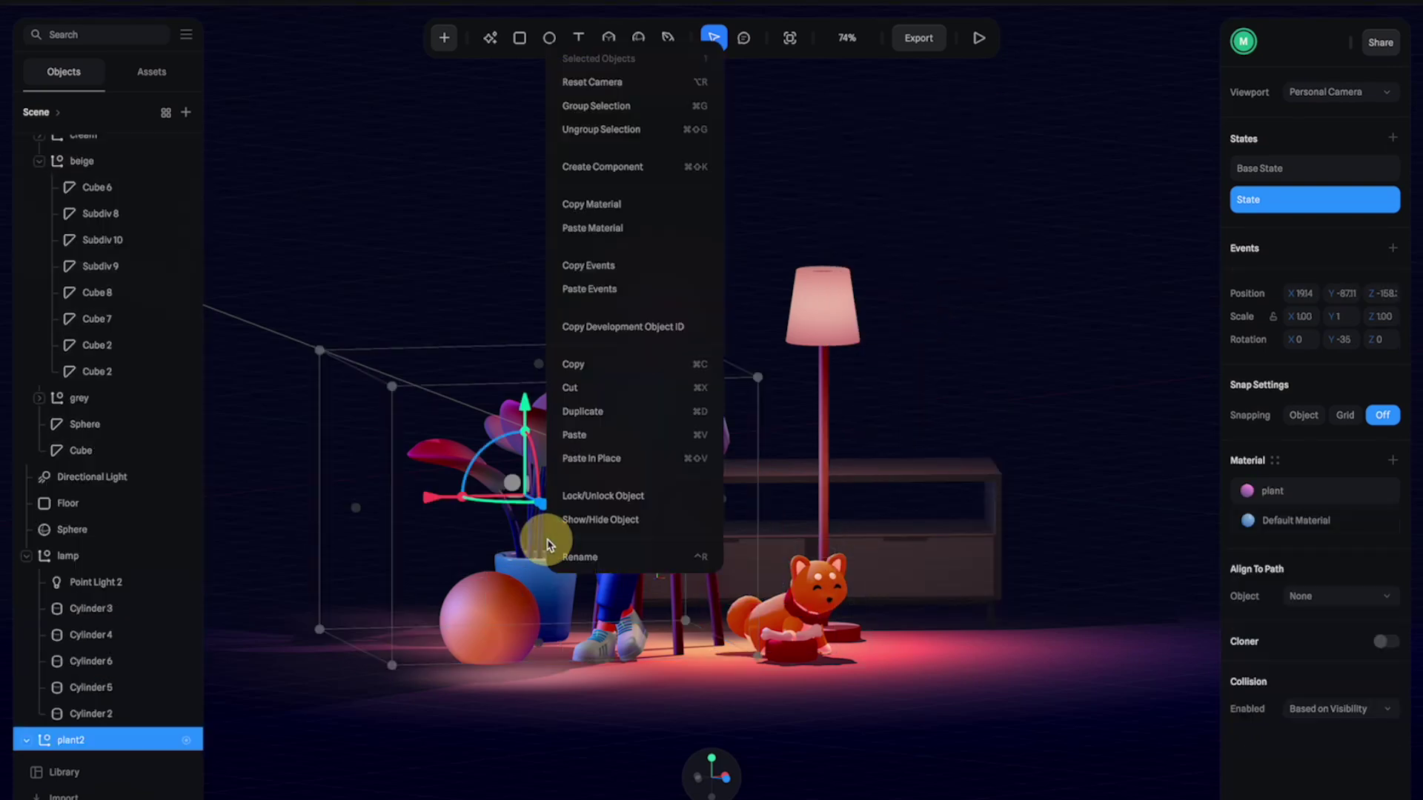
{"action": "left_click", "coordinate": [616, 291]}
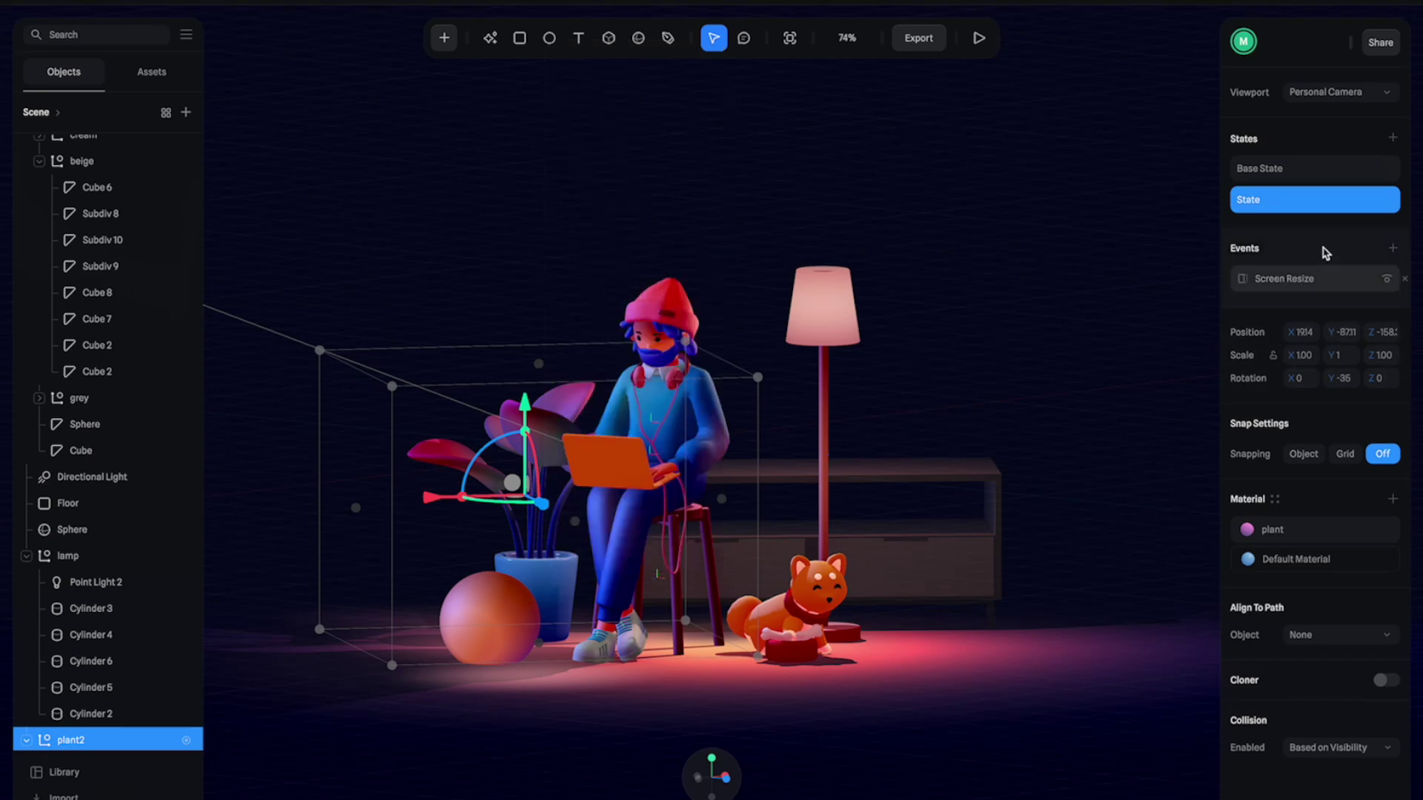
Step: In the plant's screen-resize event, set the target of both the Mobile and Custom transitions to plant2
{"action": "left_click", "coordinate": [1312, 280]}
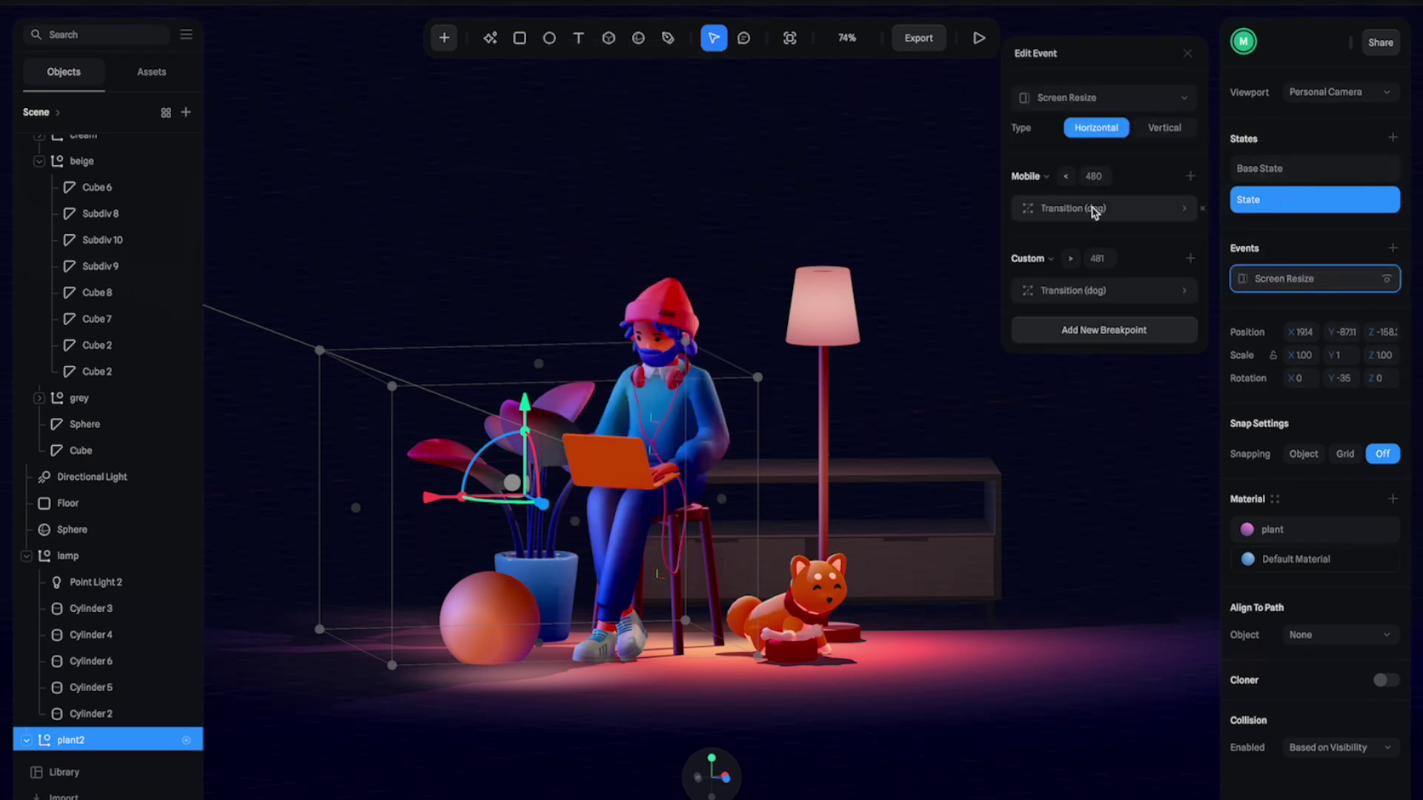
{"action": "left_click", "coordinate": [1093, 211]}
{"action": "left_click", "coordinate": [1158, 242]}
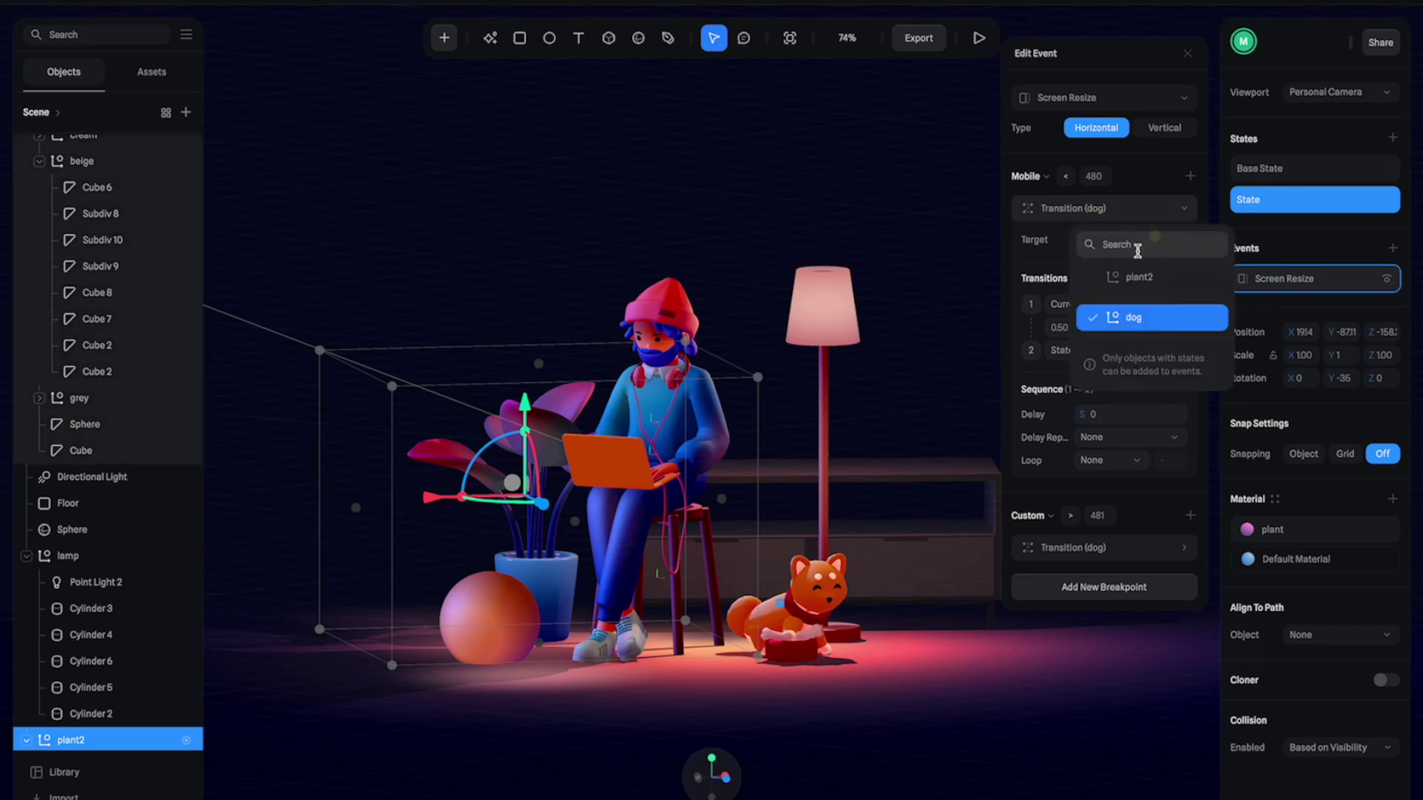
{"action": "left_click", "coordinate": [1136, 279]}
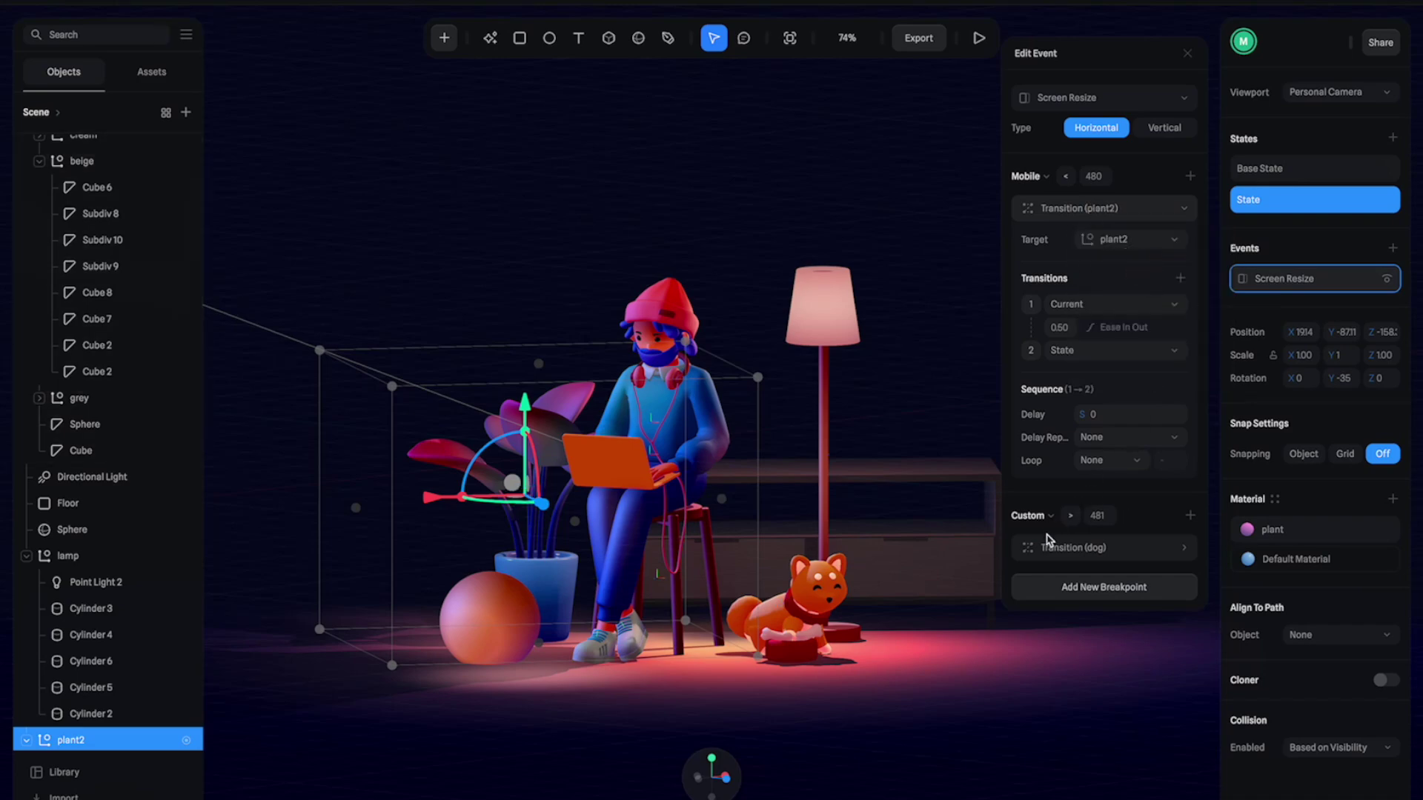
{"action": "left_click", "coordinate": [1047, 546]}
{"action": "scroll", "coordinate": [1089, 519], "scroll_direction": "down", "scroll_amount": 2}
{"action": "left_click", "coordinate": [1134, 506]}
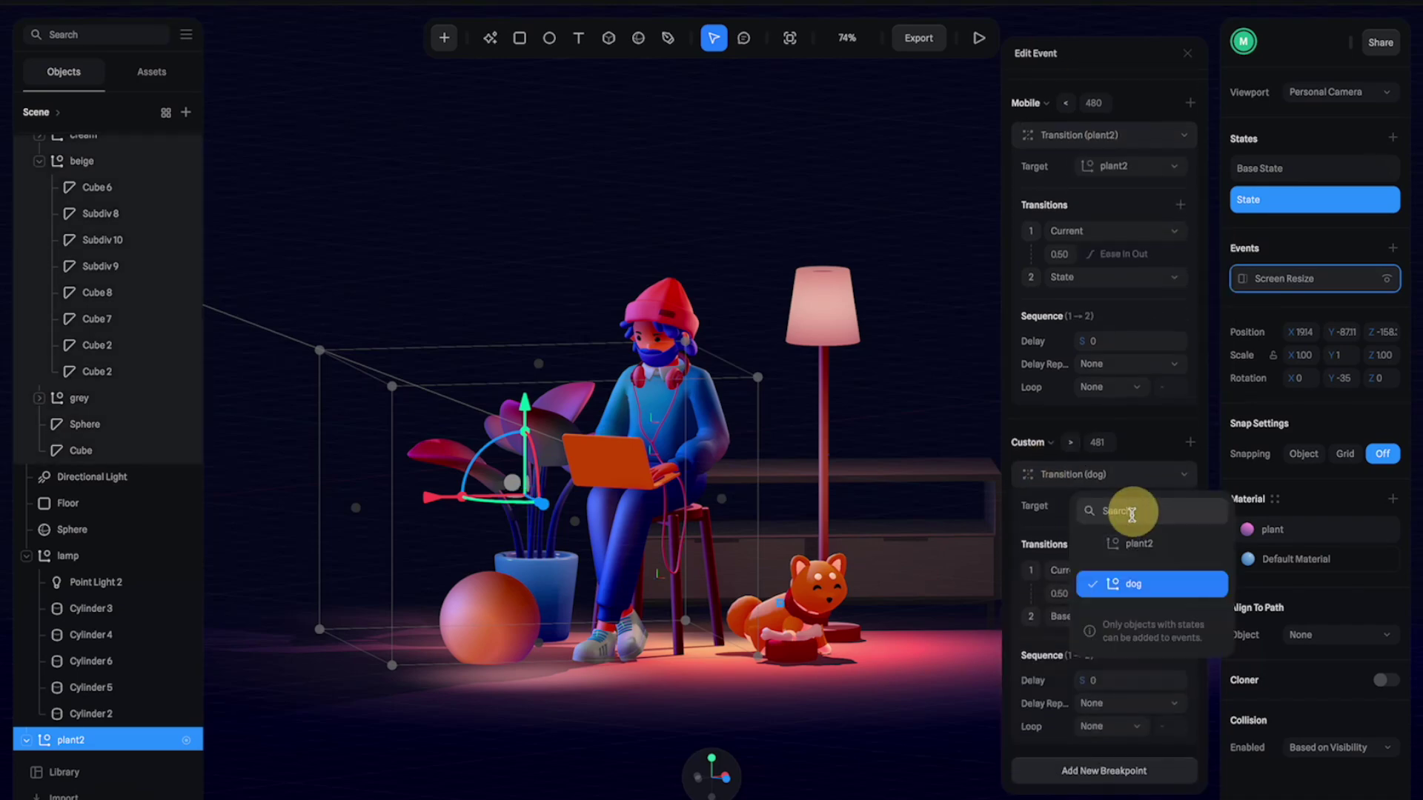
{"action": "left_click", "coordinate": [1121, 547]}
Step: Preview the plant's screen-resize behaviour by resizing the play frame, and return to editing
{"action": "left_click", "coordinate": [979, 38]}
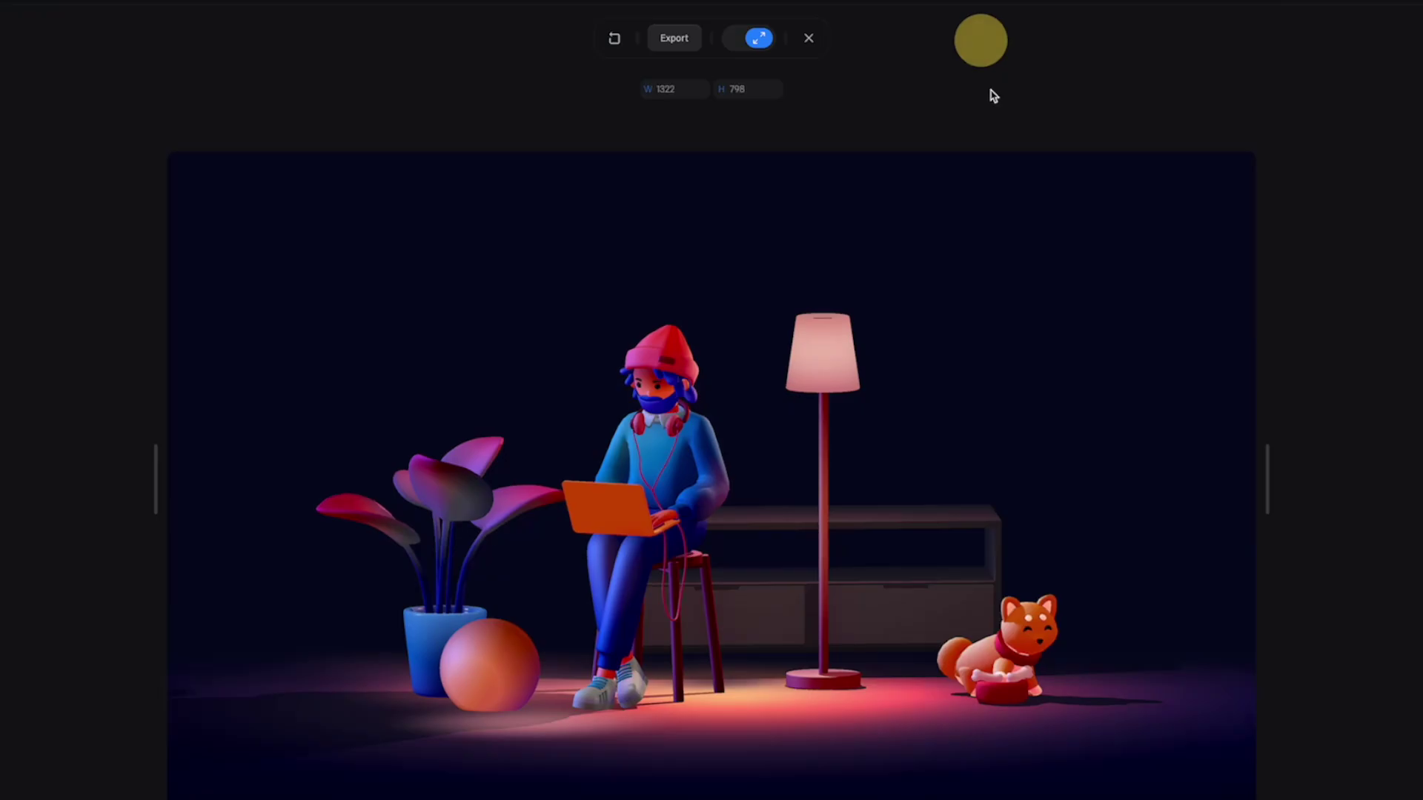
{"action": "left_click_drag", "start_coordinate": [1266, 468], "coordinate": [1230, 486]}
{"action": "key", "text": "Escape"}
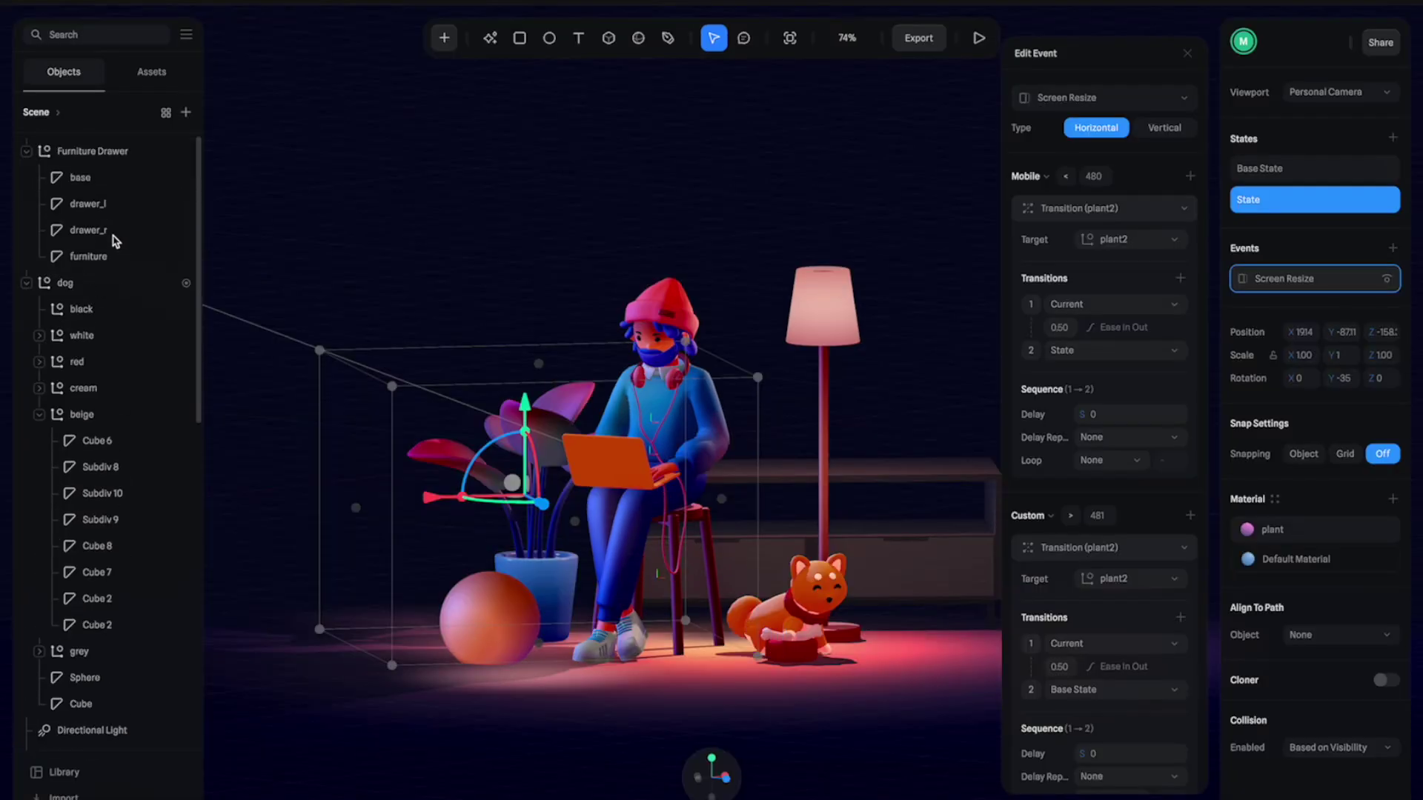
Step: Add a new shared camera to the scene as the viewport camera
{"action": "left_click", "coordinate": [111, 151]}
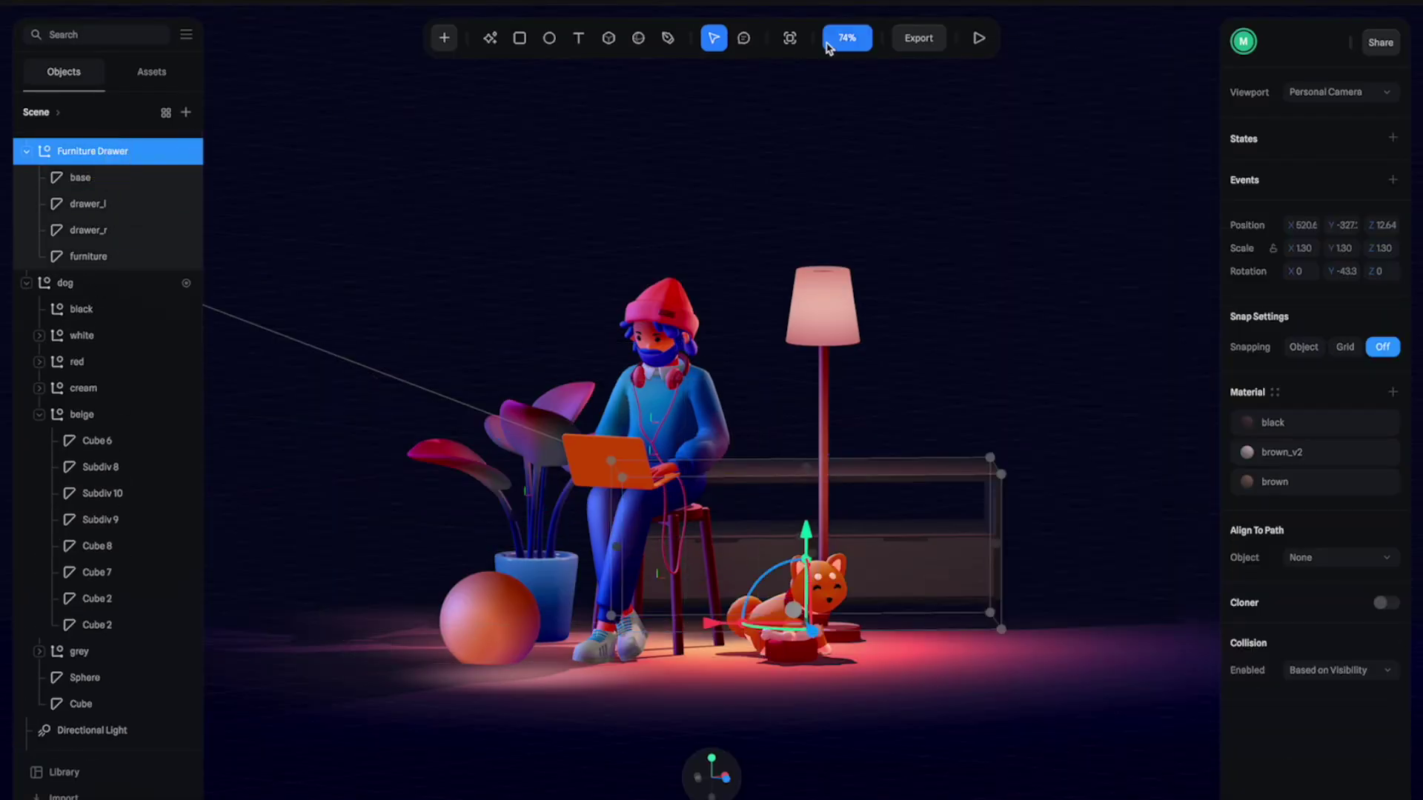
{"action": "left_click", "coordinate": [1347, 90]}
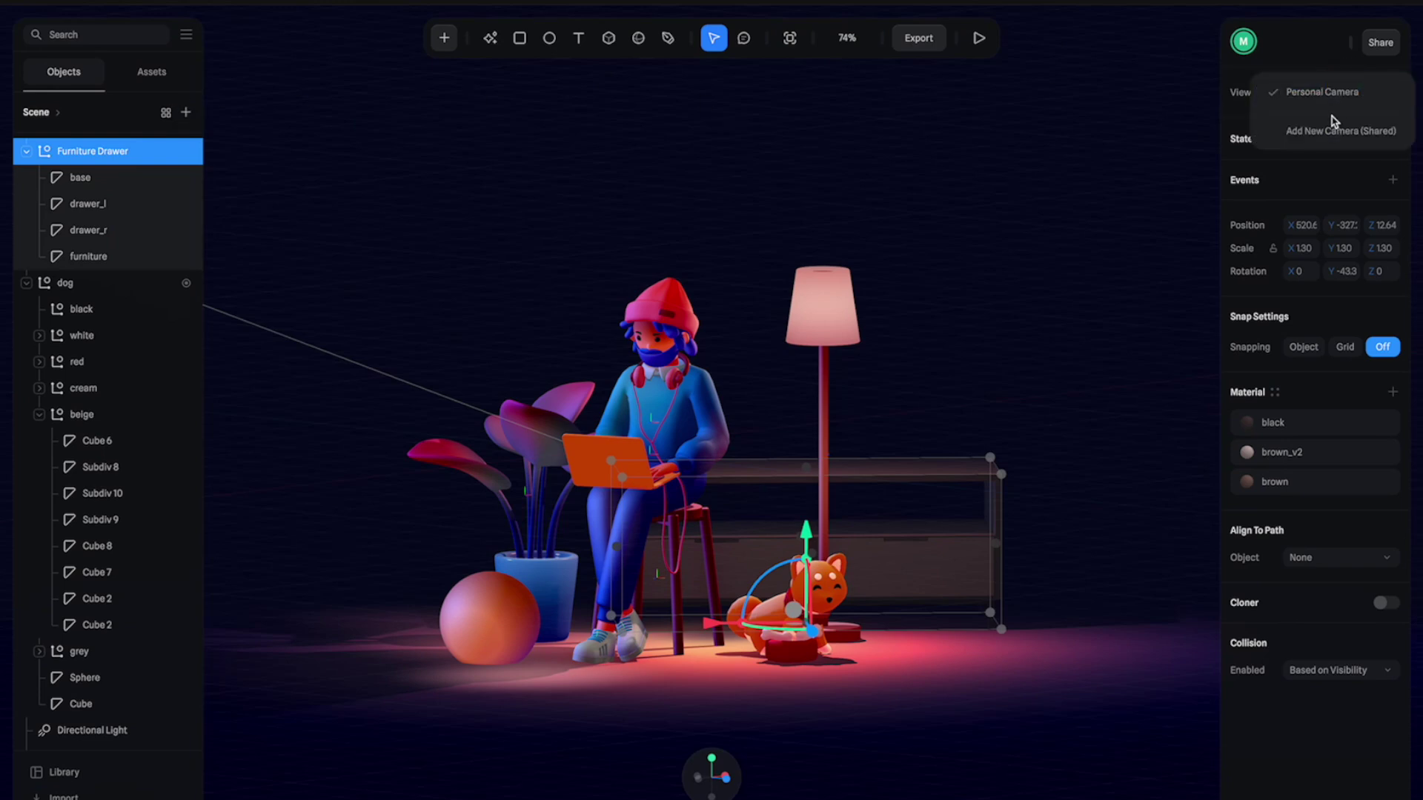
{"action": "left_click", "coordinate": [1302, 126]}
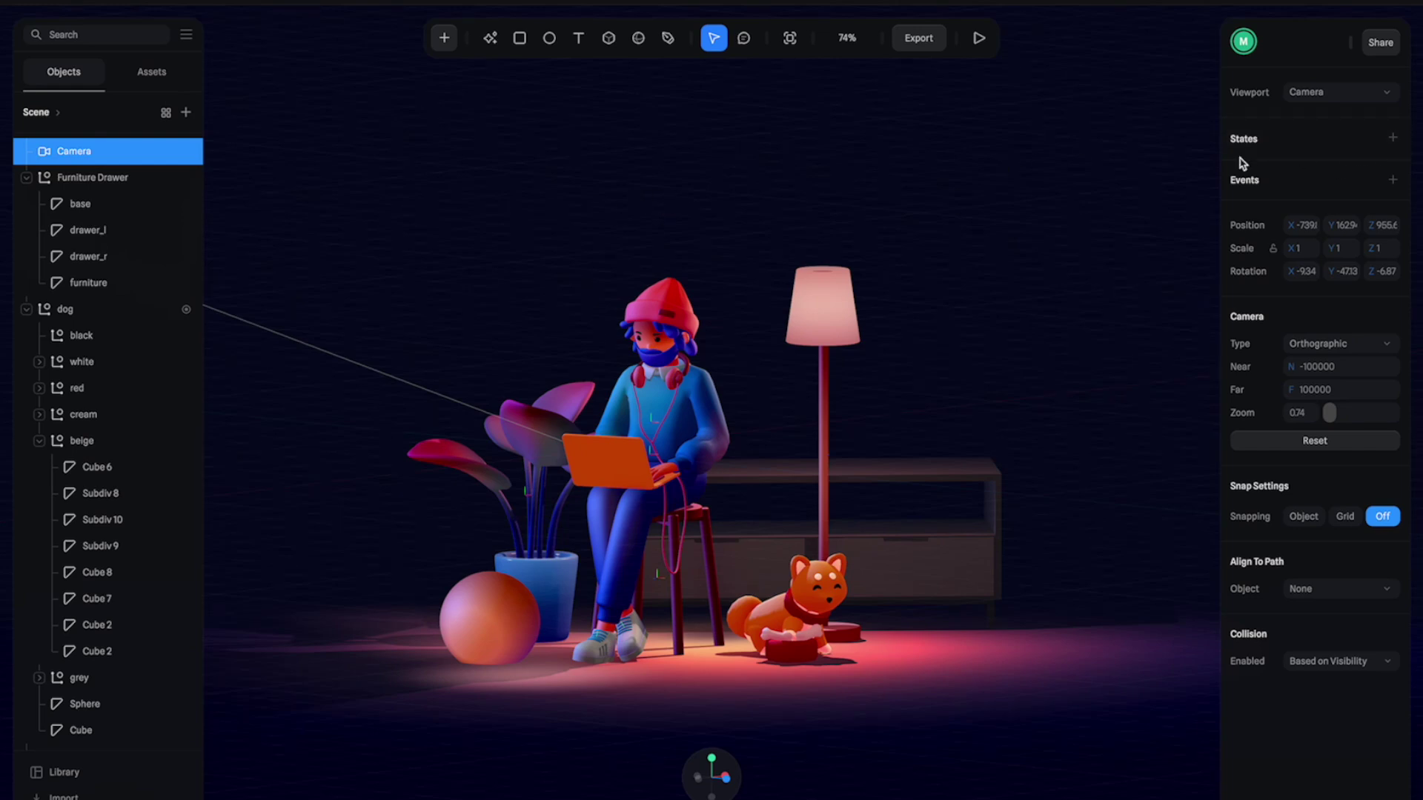
Step: Add a state to the new camera, zoom it out to 0.54 in that state, and compare it with Base State
{"action": "left_click", "coordinate": [1393, 139]}
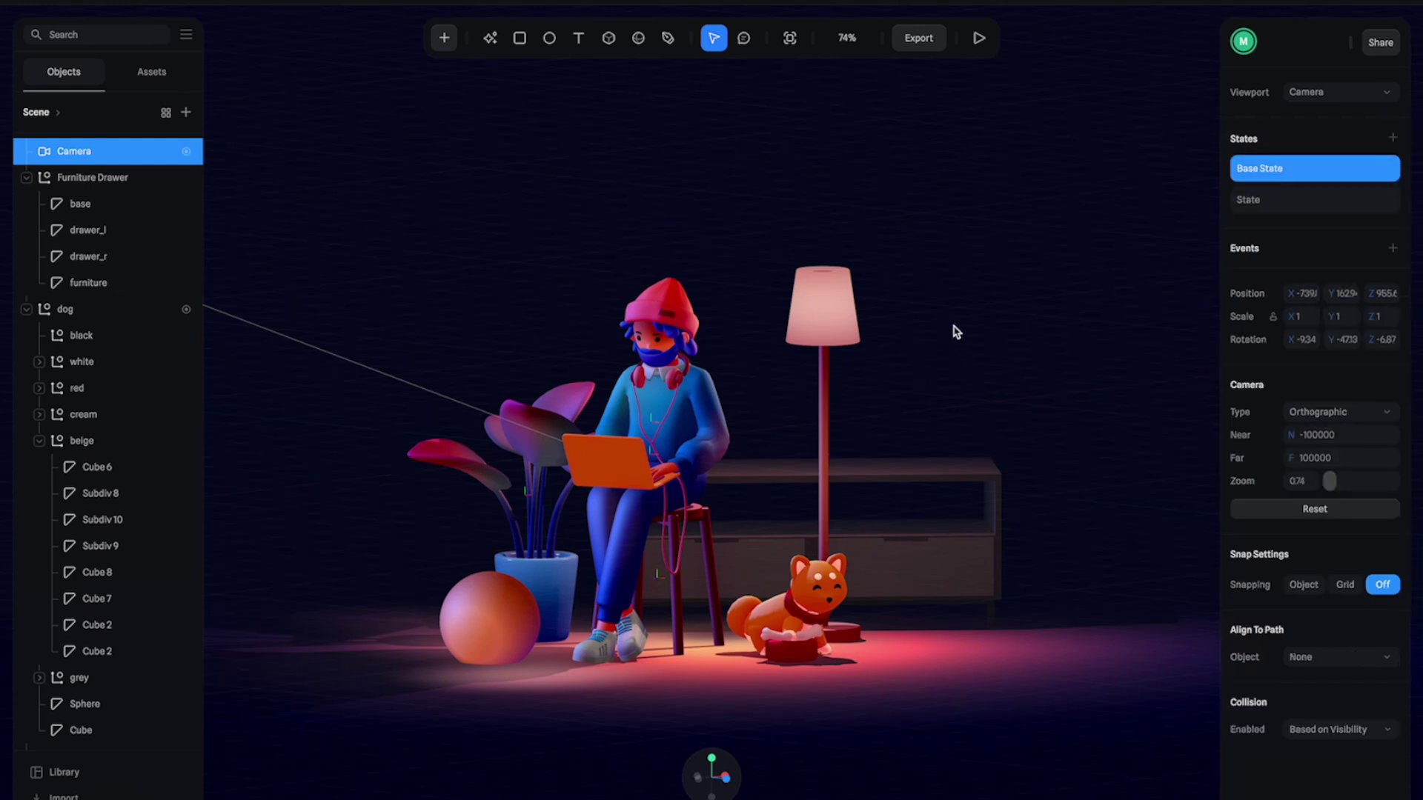
{"action": "left_click", "coordinate": [1321, 200]}
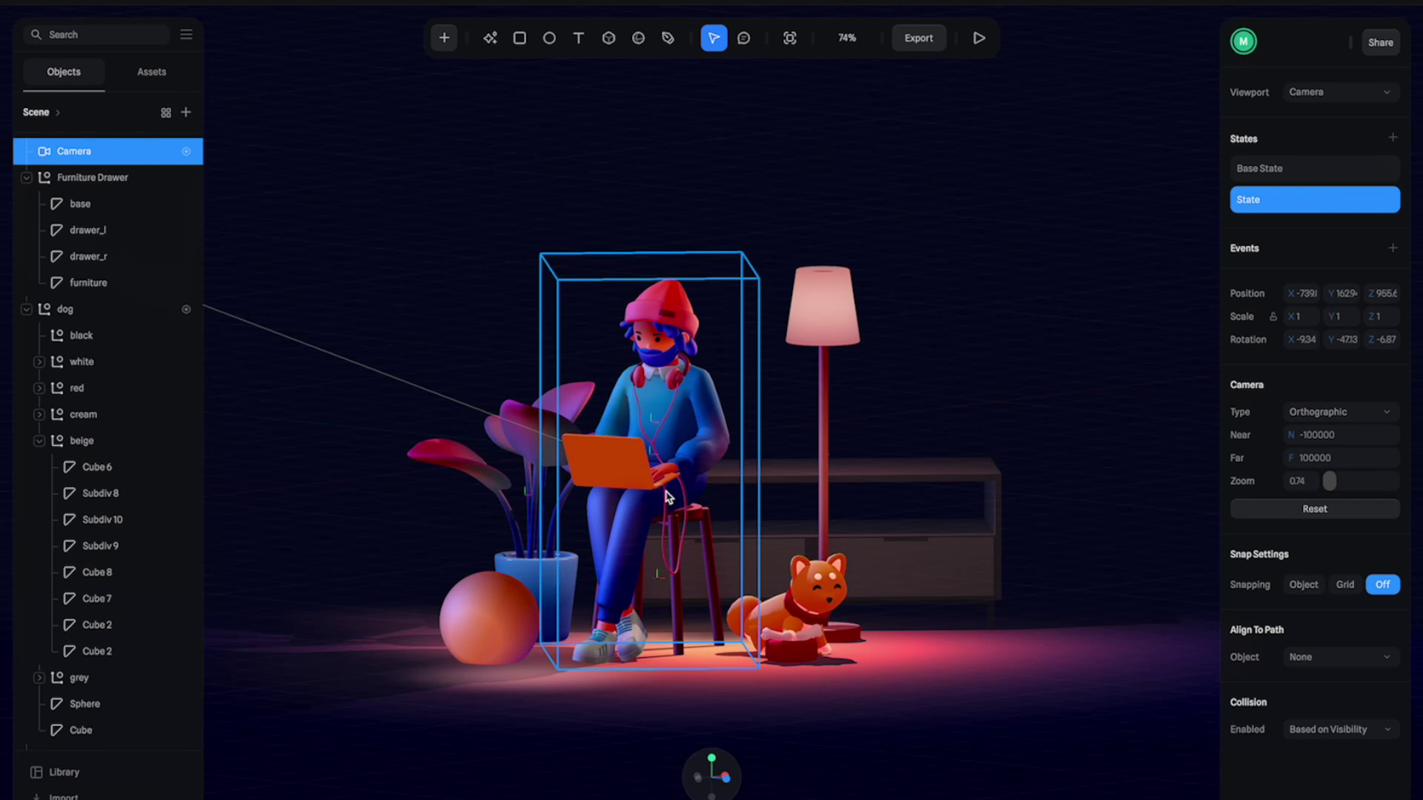
{"action": "scroll", "coordinate": [668, 495], "scroll_direction": "down", "scroll_amount": 5}
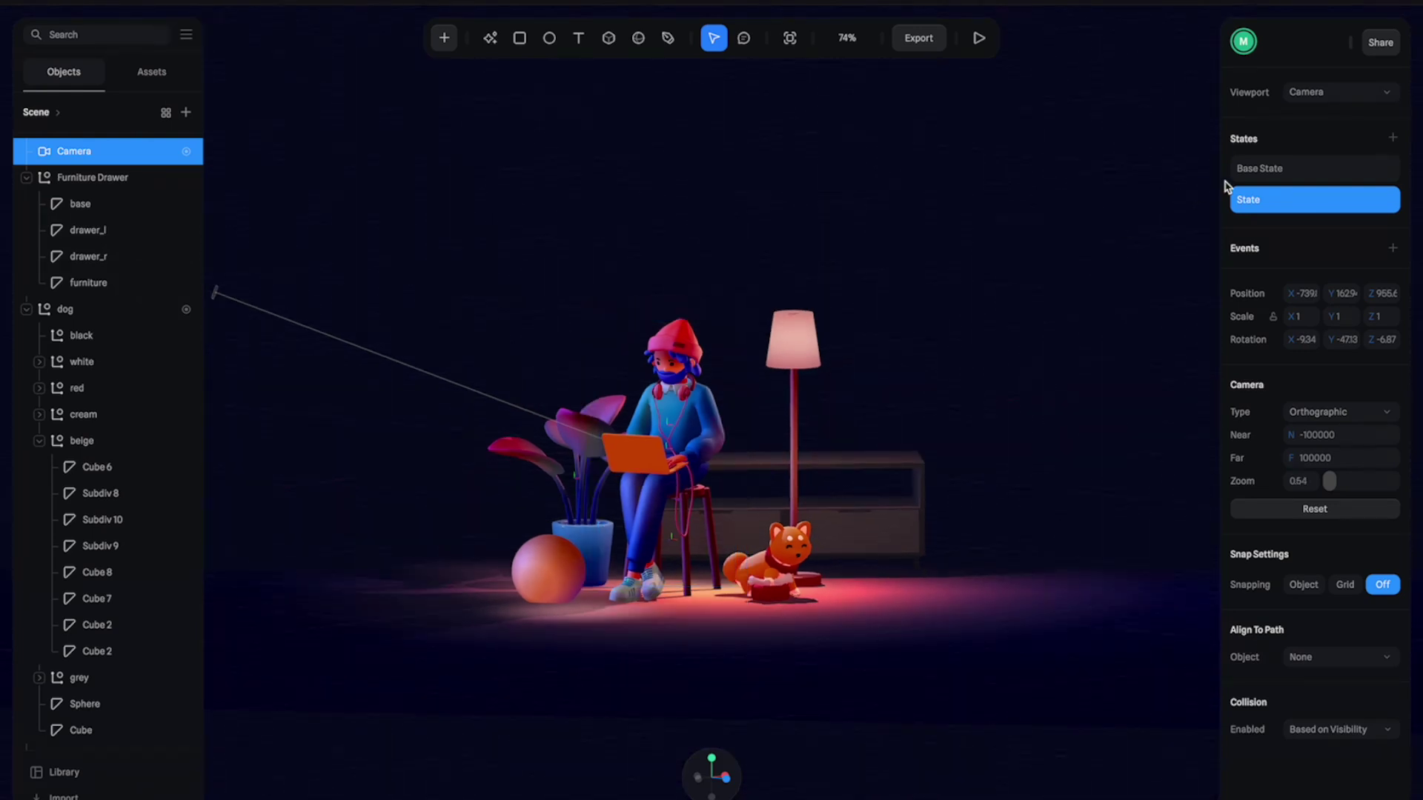
{"action": "left_click", "coordinate": [1288, 166]}
{"action": "left_click", "coordinate": [1299, 200]}
{"action": "left_click", "coordinate": [1297, 169]}
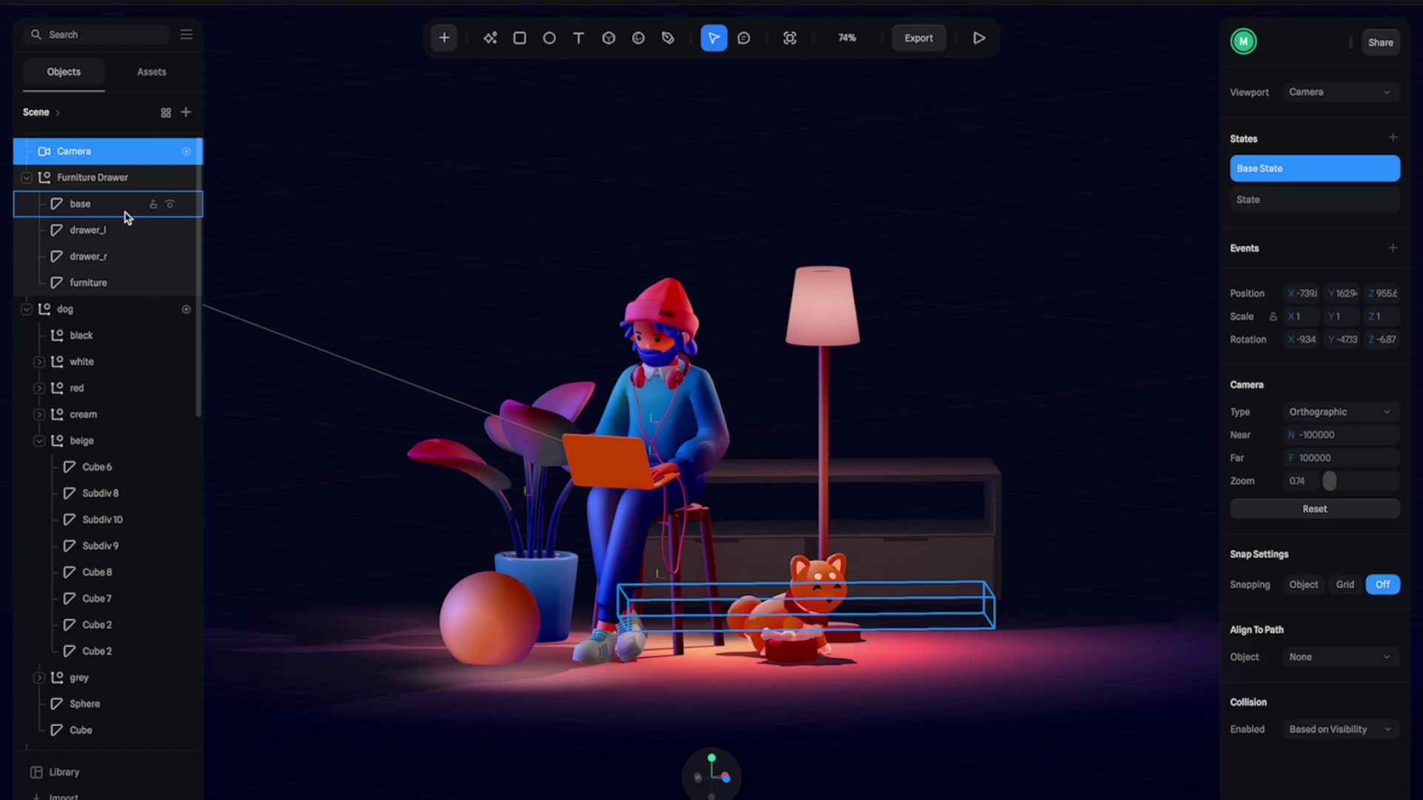
Step: Paste the copied screen-resize event onto the camera and set its Mobile and Custom transition targets to Camera
{"action": "right_click", "coordinate": [96, 151]}
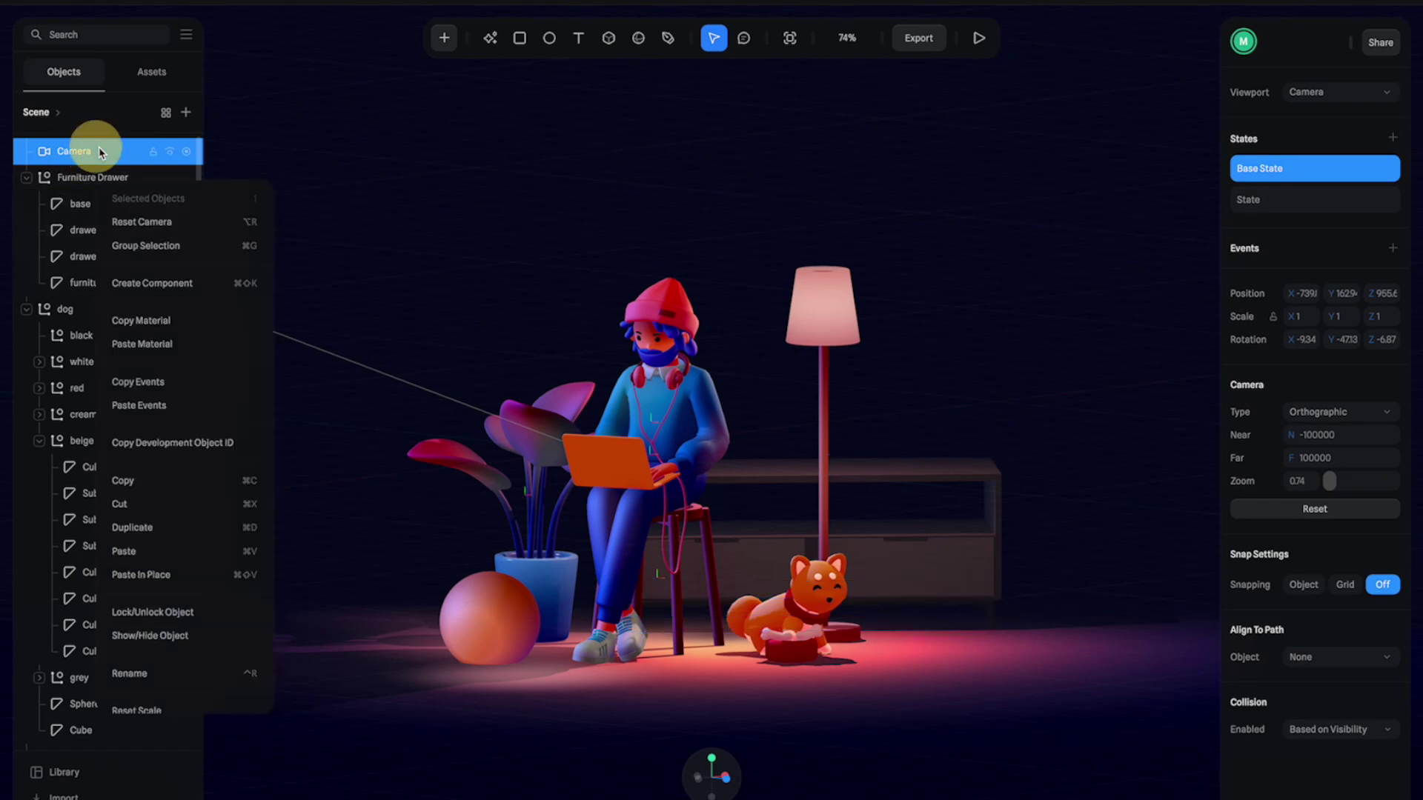
{"action": "left_click", "coordinate": [153, 406]}
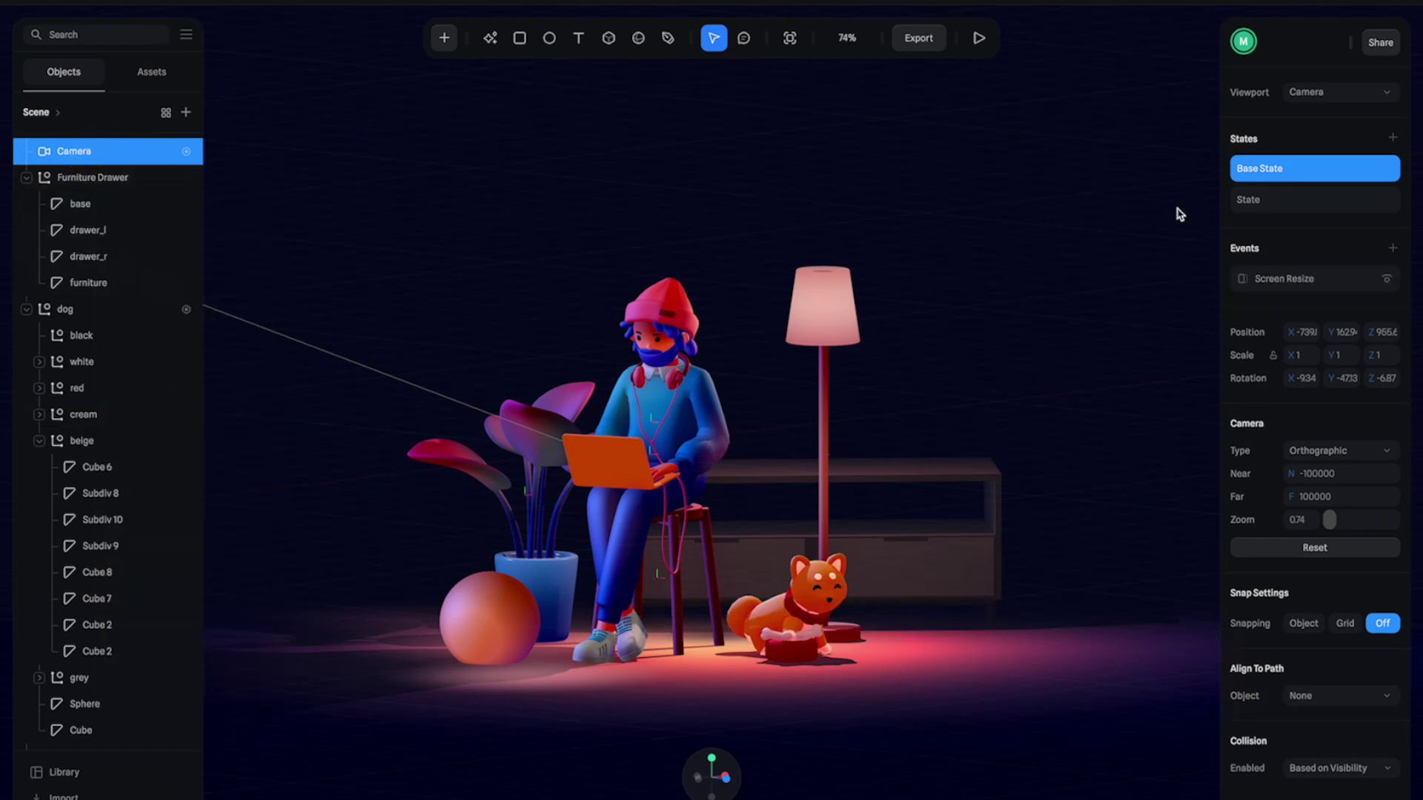
{"action": "left_click", "coordinate": [1300, 281]}
{"action": "left_click", "coordinate": [1060, 211]}
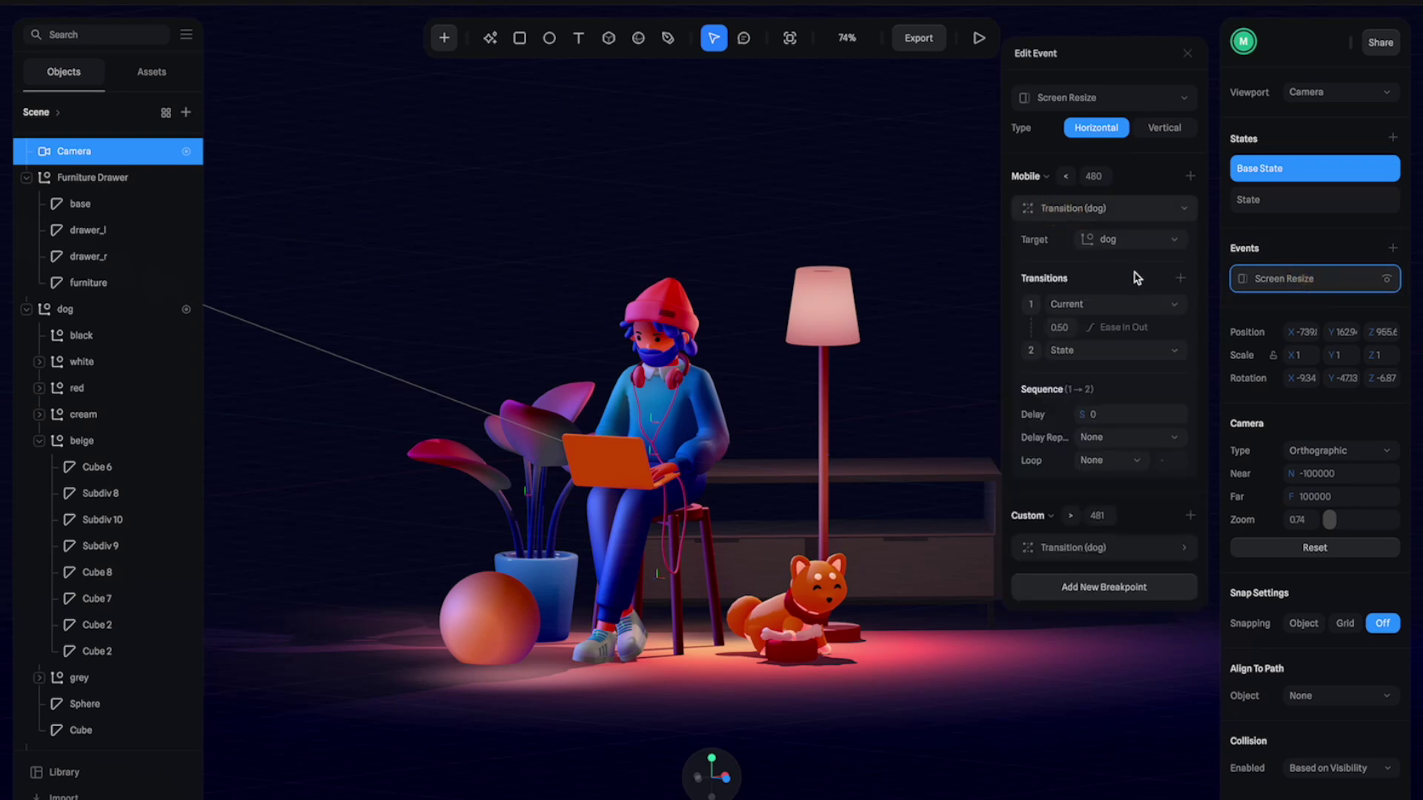
{"action": "left_click", "coordinate": [1158, 243]}
{"action": "left_click", "coordinate": [1139, 281]}
{"action": "left_click", "coordinate": [1103, 550]}
{"action": "left_click", "coordinate": [1145, 585]}
{"action": "left_click", "coordinate": [1139, 623]}
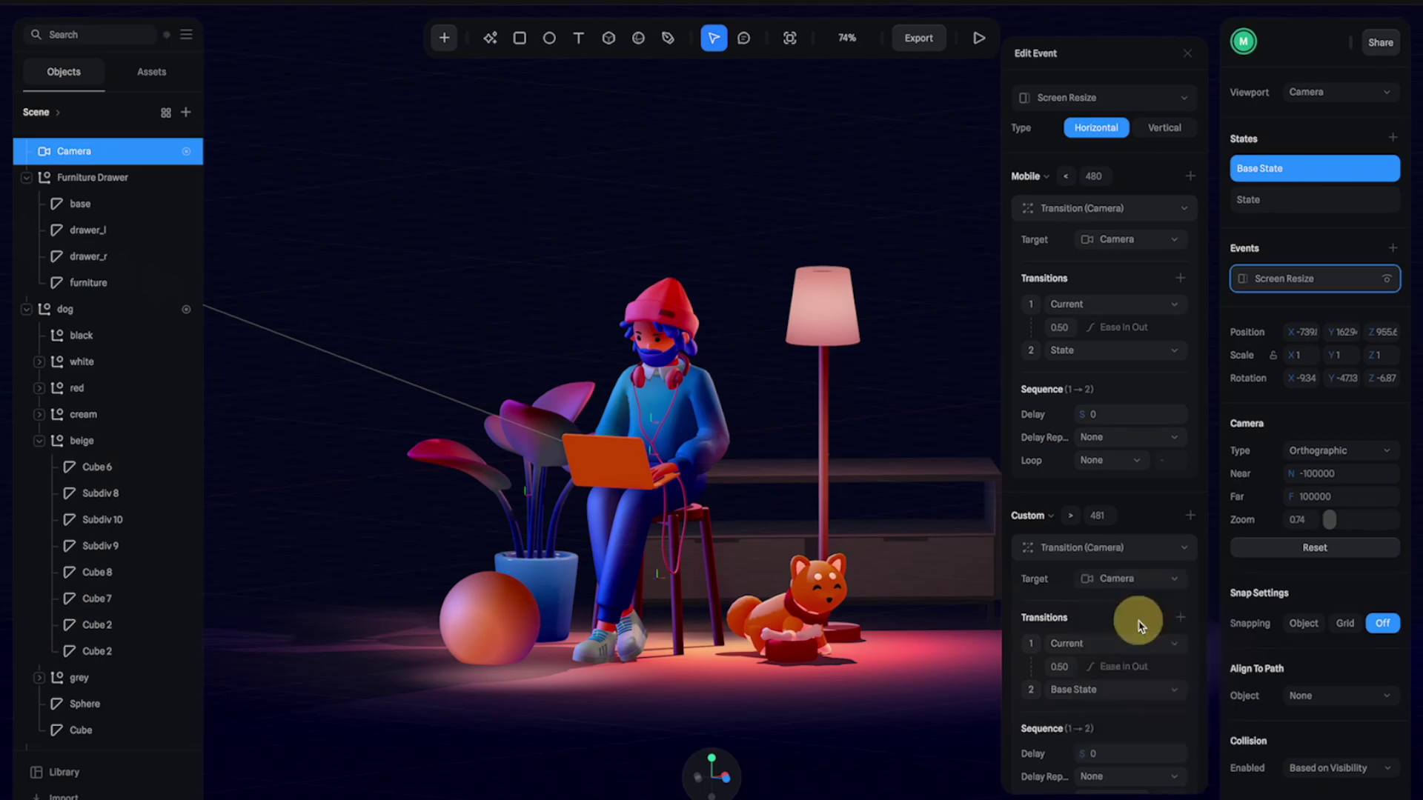
Step: Preview the whole scene's screen-resize behaviour by resizing the play frame to about 1465 px wide, and return to editing
{"action": "left_click", "coordinate": [979, 39]}
{"action": "left_click_drag", "start_coordinate": [1236, 456], "coordinate": [1323, 477]}
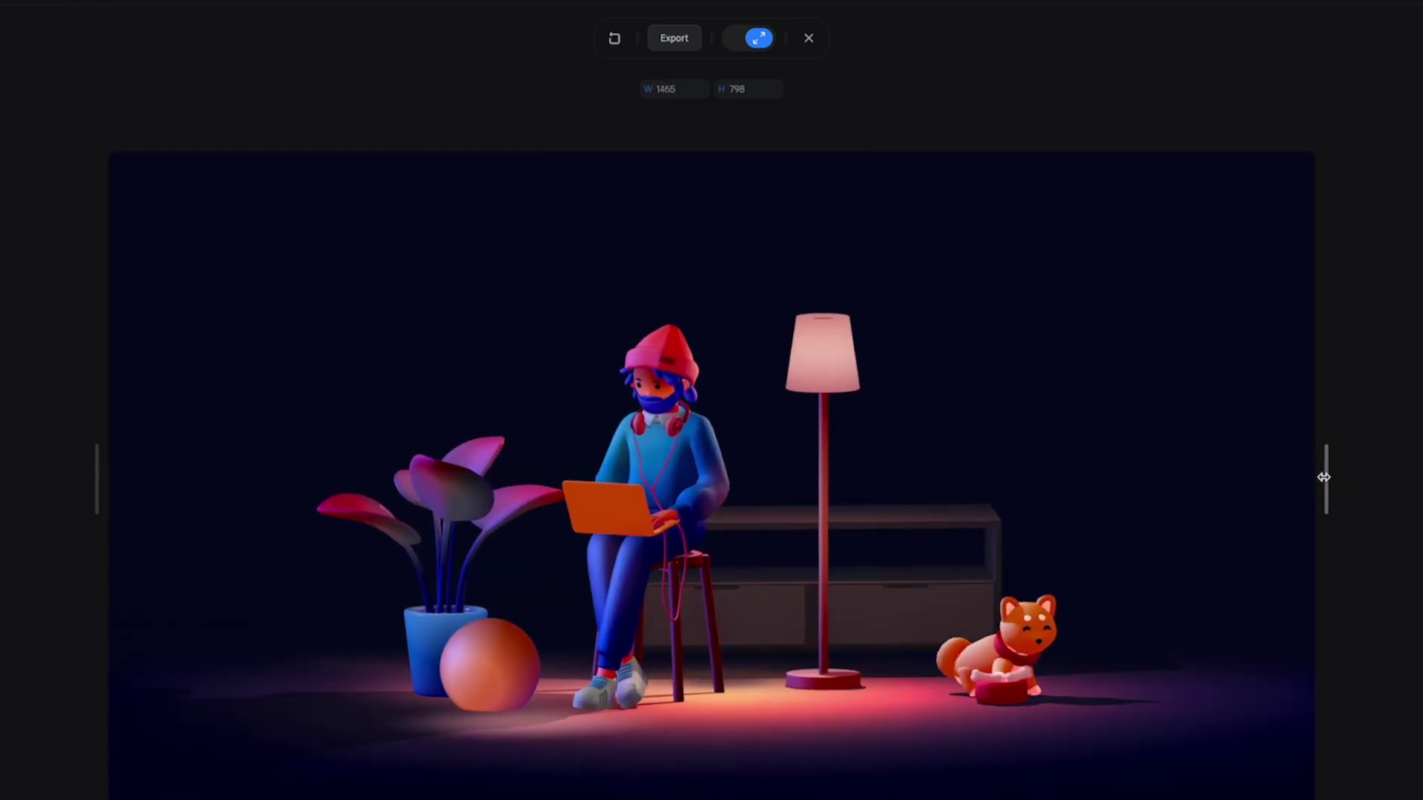
{"action": "key", "text": "Escape"}
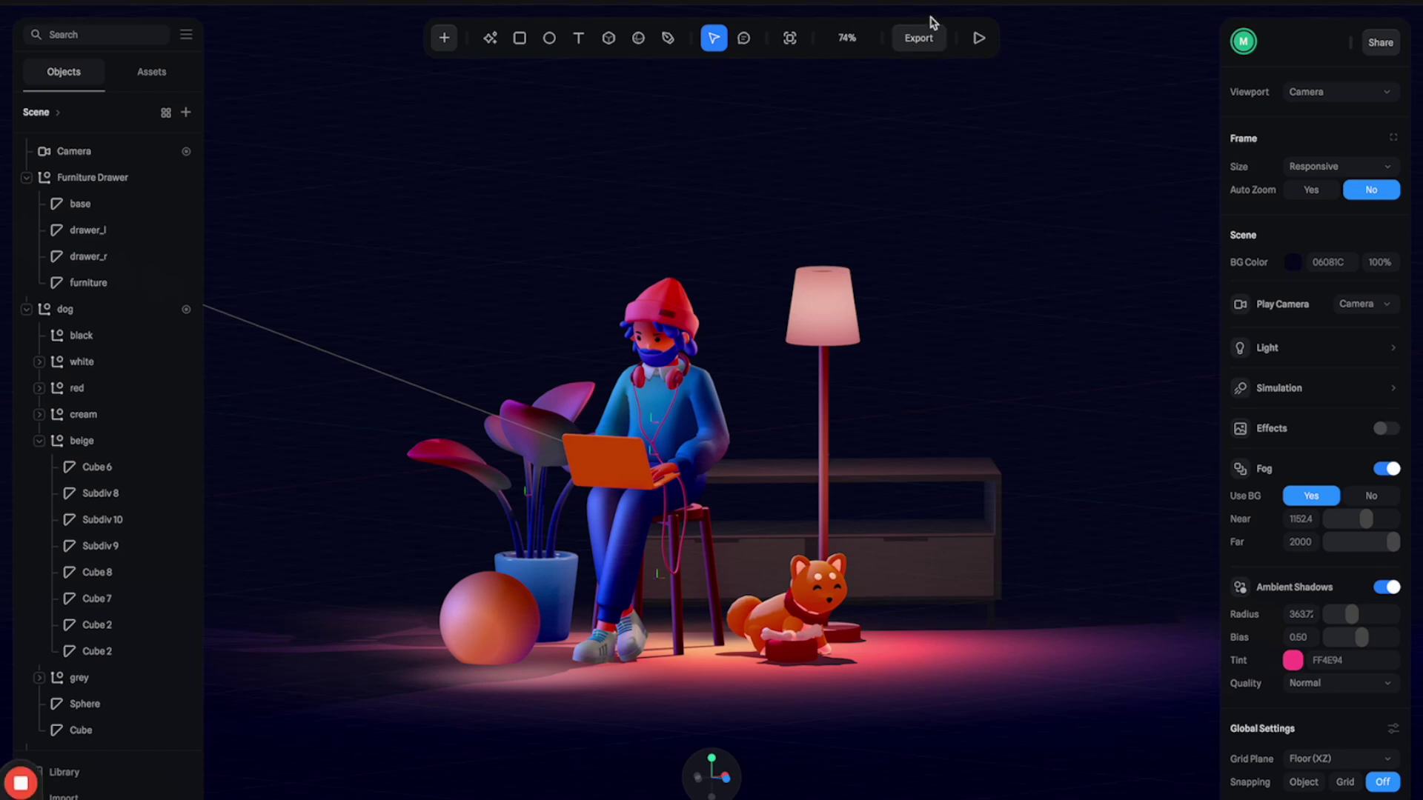
Step: In the public URL export's play settings, set Logo, Orbit, Pan, Zoom and Soft Orbit to No
{"action": "left_click", "coordinate": [921, 37]}
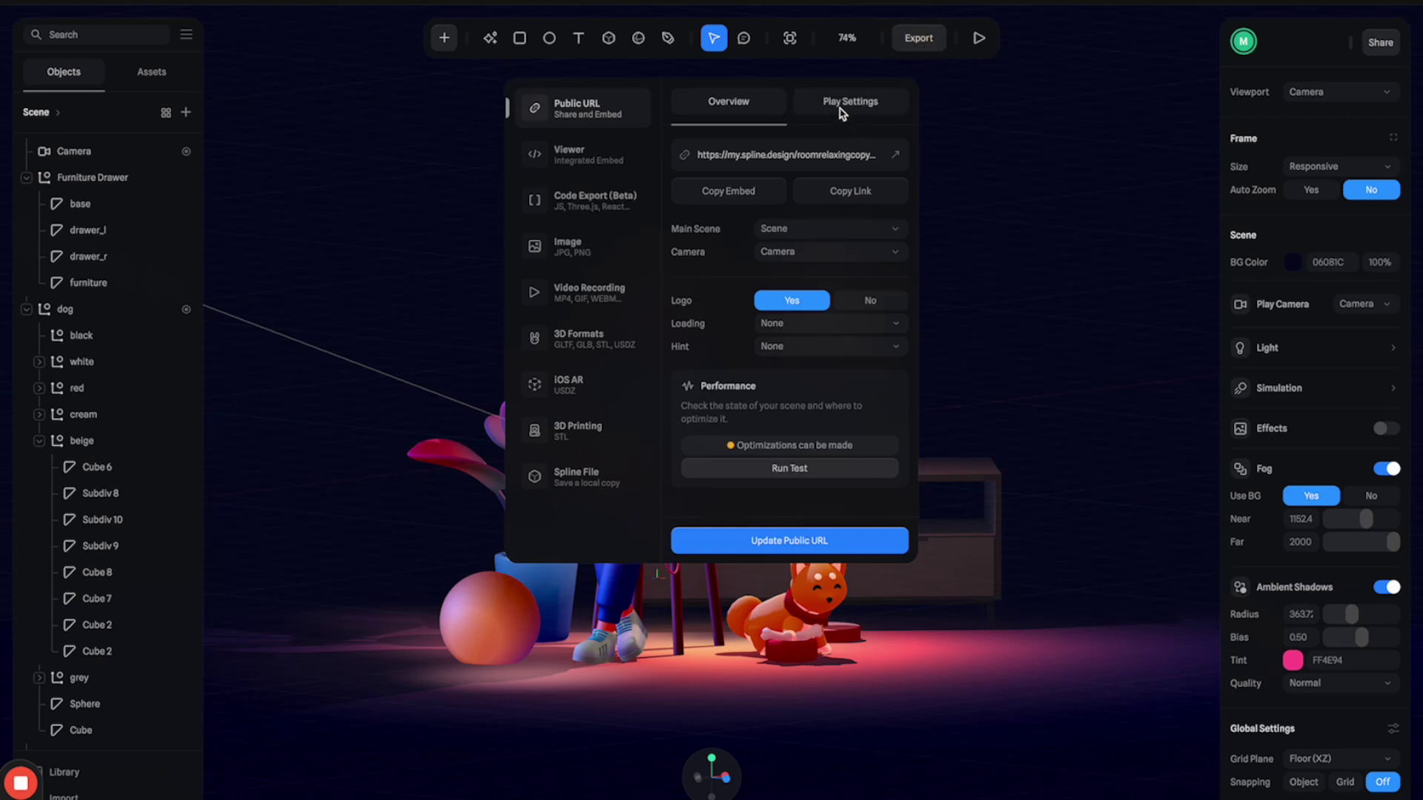
{"action": "left_click", "coordinate": [844, 109]}
{"action": "left_click", "coordinate": [867, 245]}
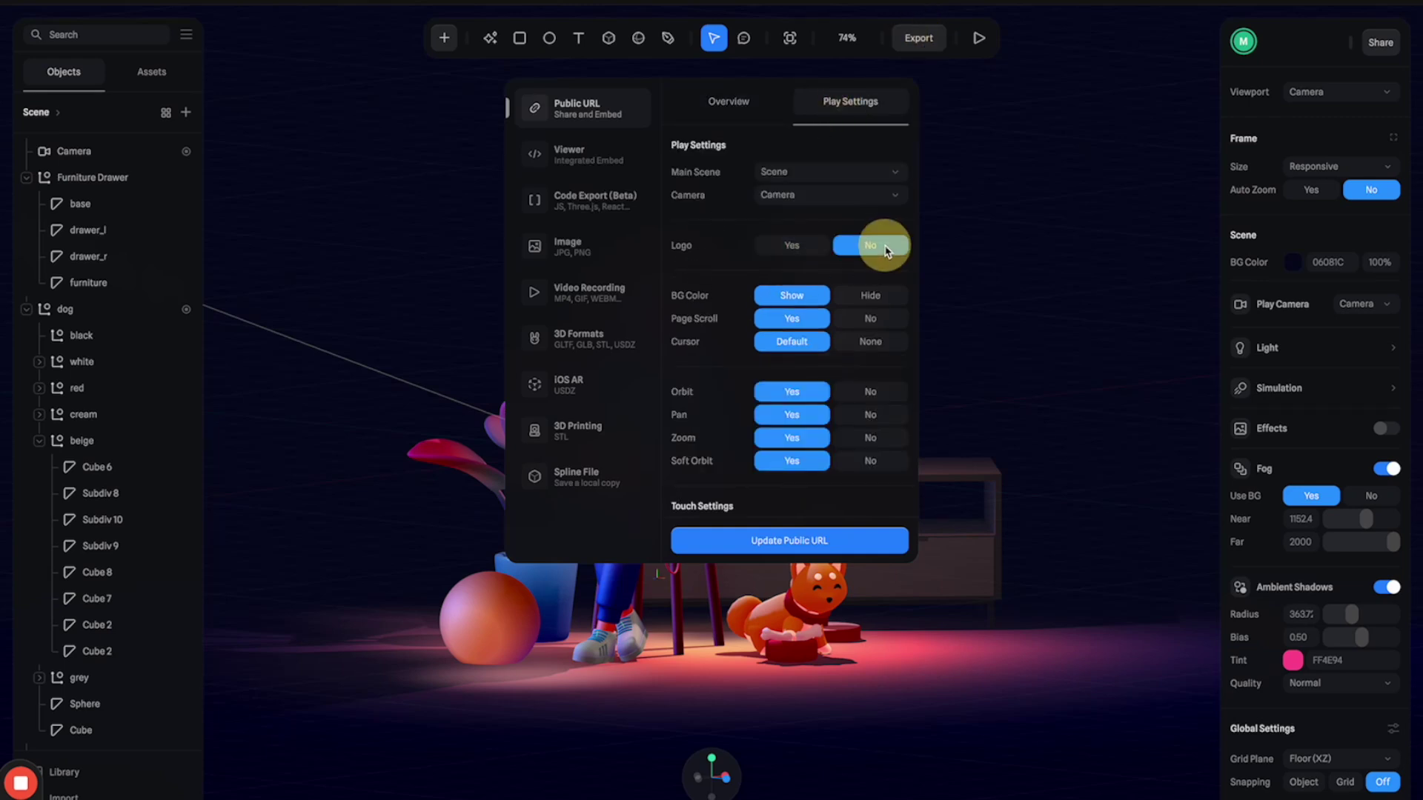
{"action": "scroll", "coordinate": [859, 349], "scroll_direction": "down", "scroll_amount": 2}
{"action": "left_click", "coordinate": [886, 273]}
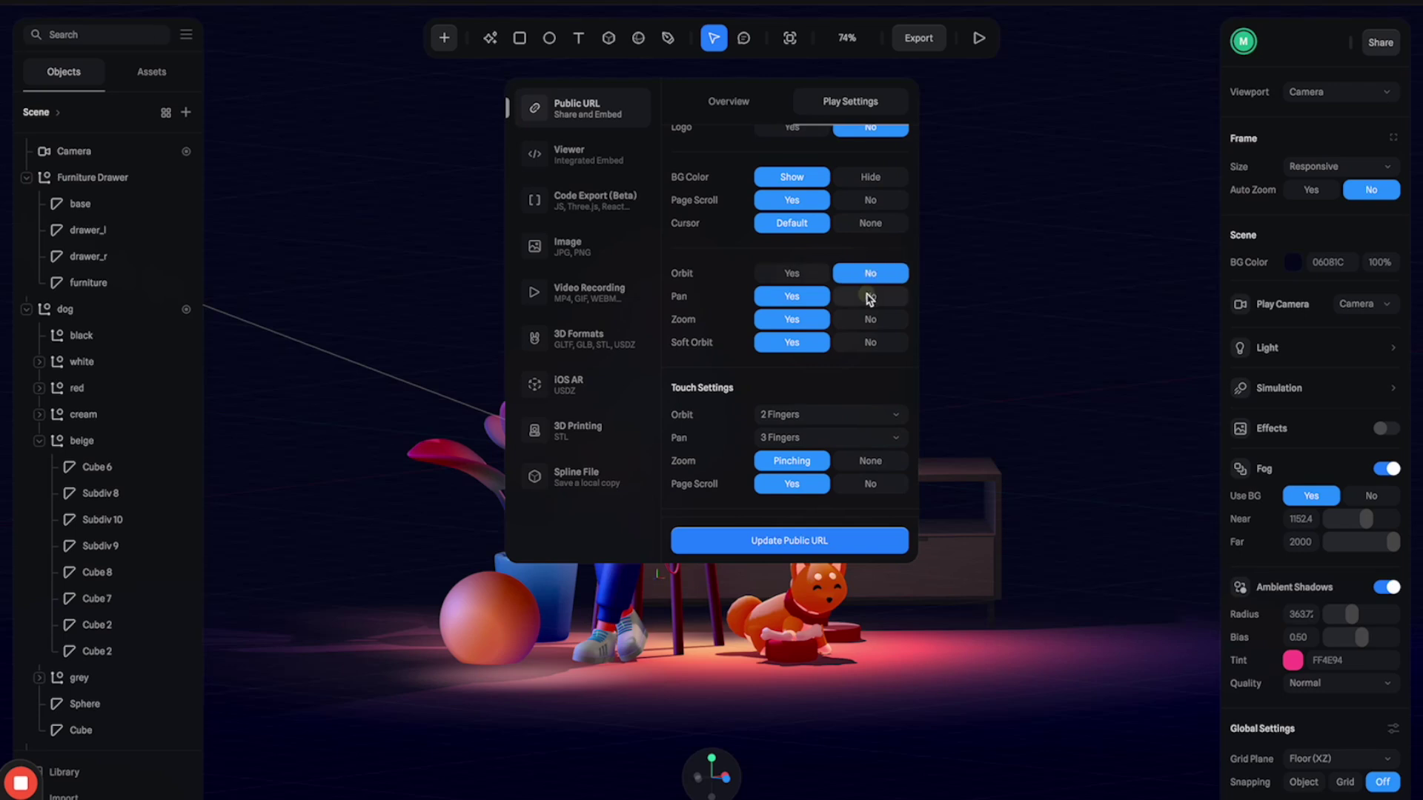
{"action": "left_click", "coordinate": [870, 296]}
{"action": "left_click", "coordinate": [870, 319]}
{"action": "left_click", "coordinate": [870, 342]}
Step: Enable On Hover with Orbit Camera behaviour, and enable Orbit Limits with the direction set to Horizontal
{"action": "scroll", "coordinate": [867, 355], "scroll_direction": "down", "scroll_amount": 5}
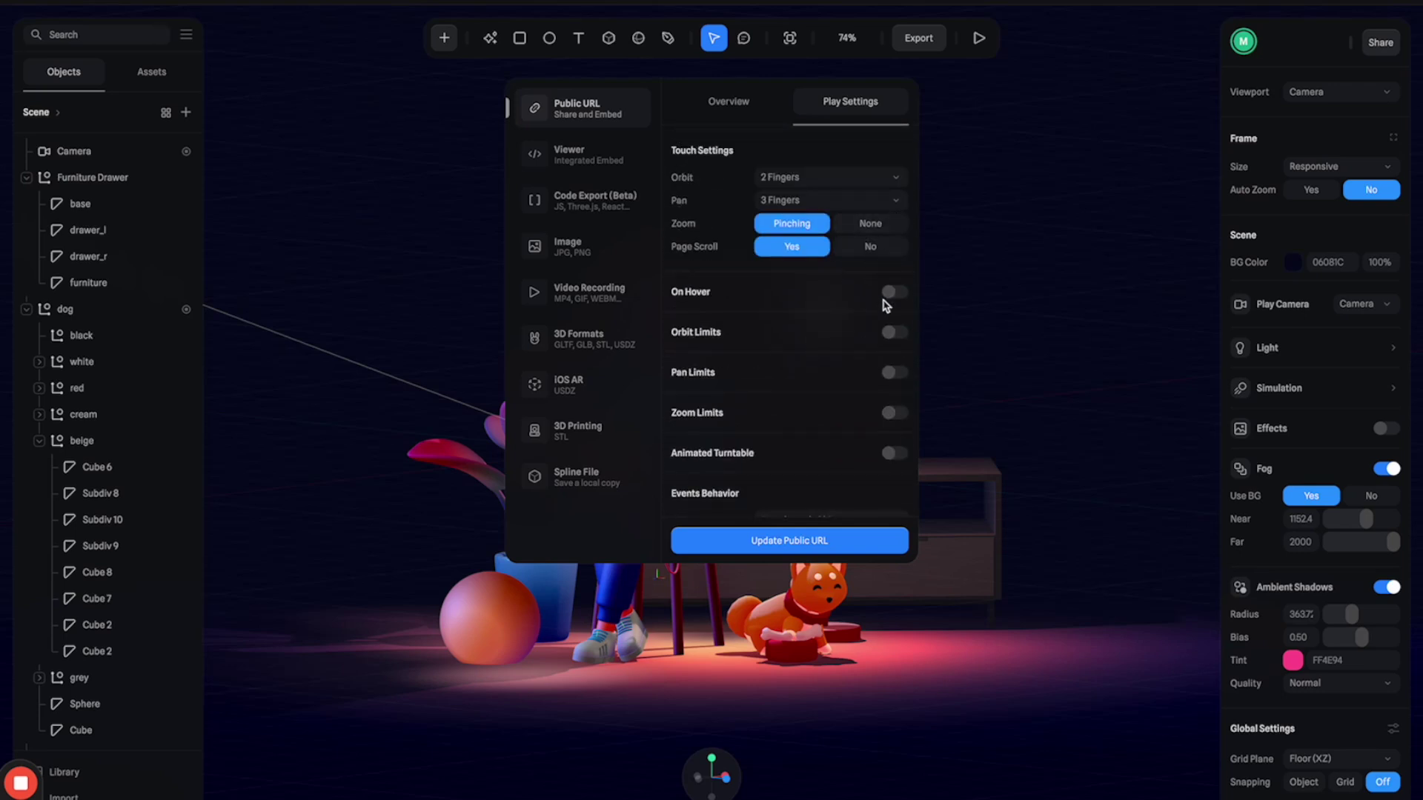
{"action": "left_click", "coordinate": [893, 292]}
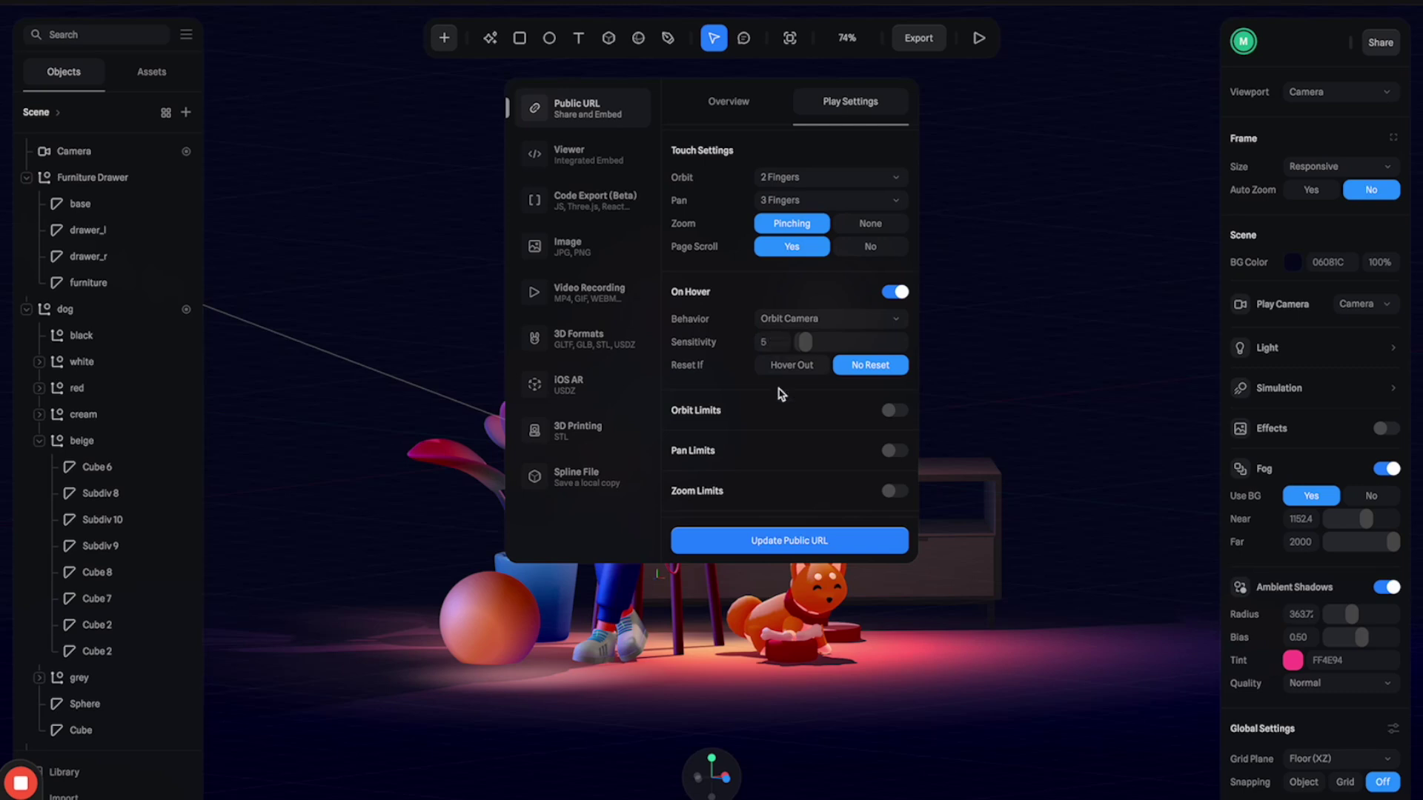
{"action": "left_click", "coordinate": [893, 411]}
{"action": "scroll", "coordinate": [771, 413], "scroll_direction": "down", "scroll_amount": 1}
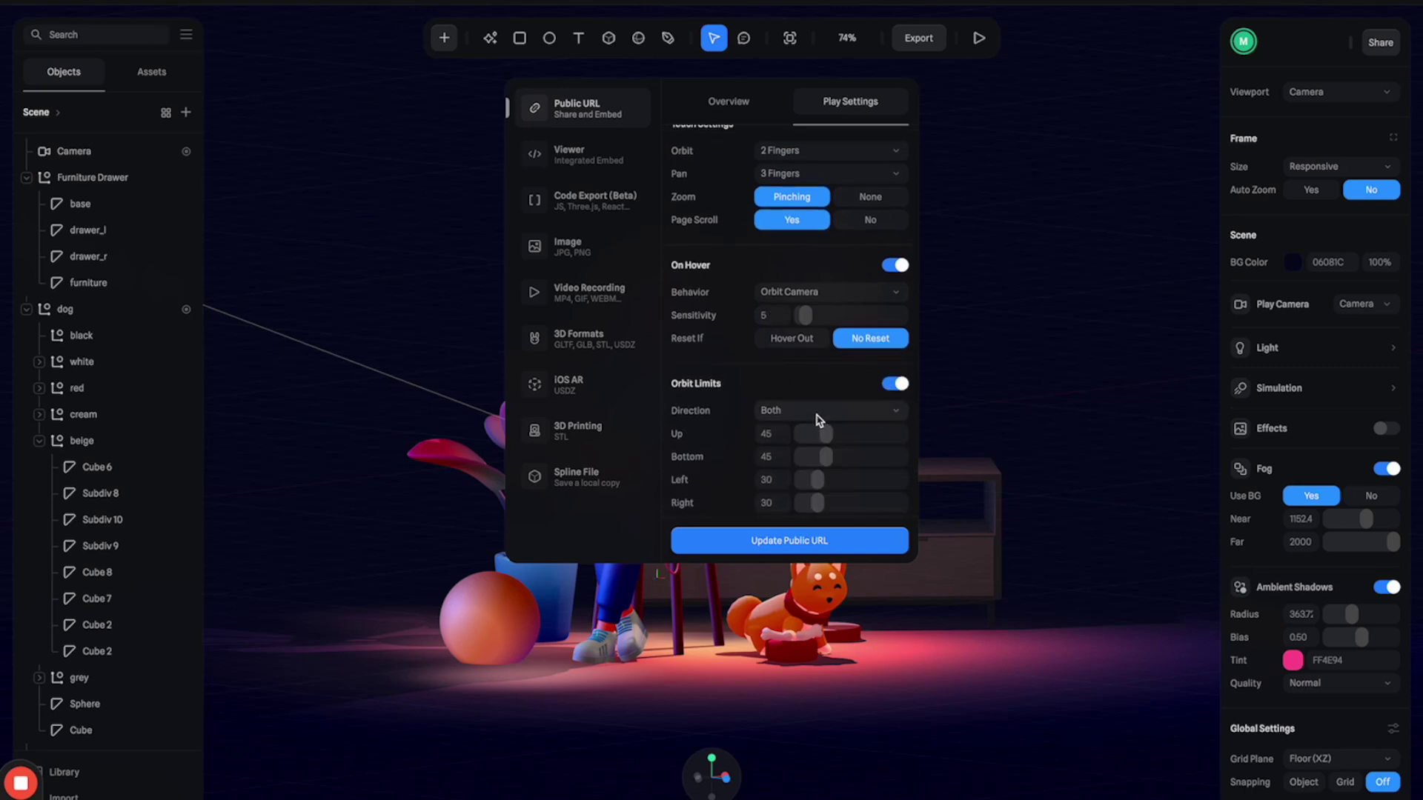
{"action": "left_click", "coordinate": [818, 415]}
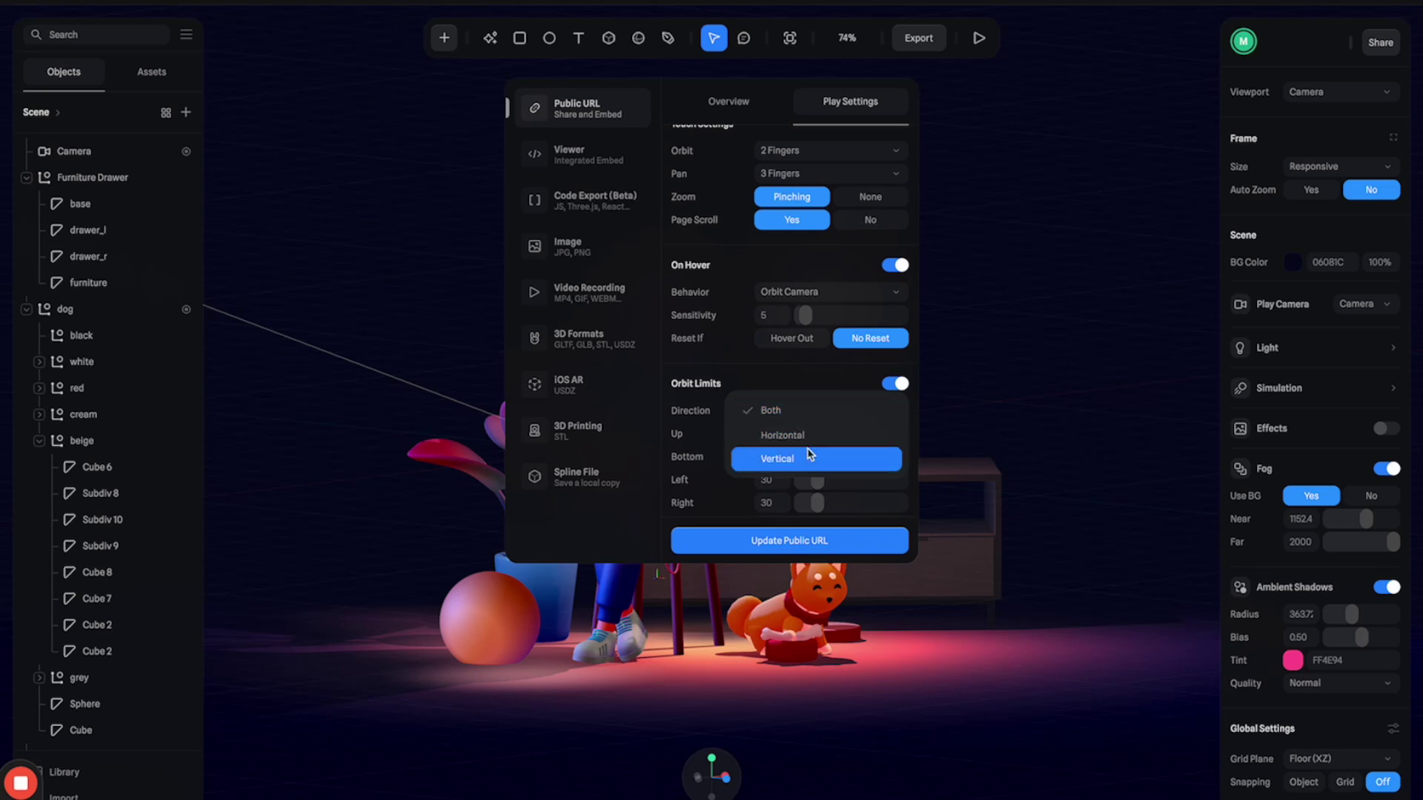
{"action": "left_click", "coordinate": [786, 436]}
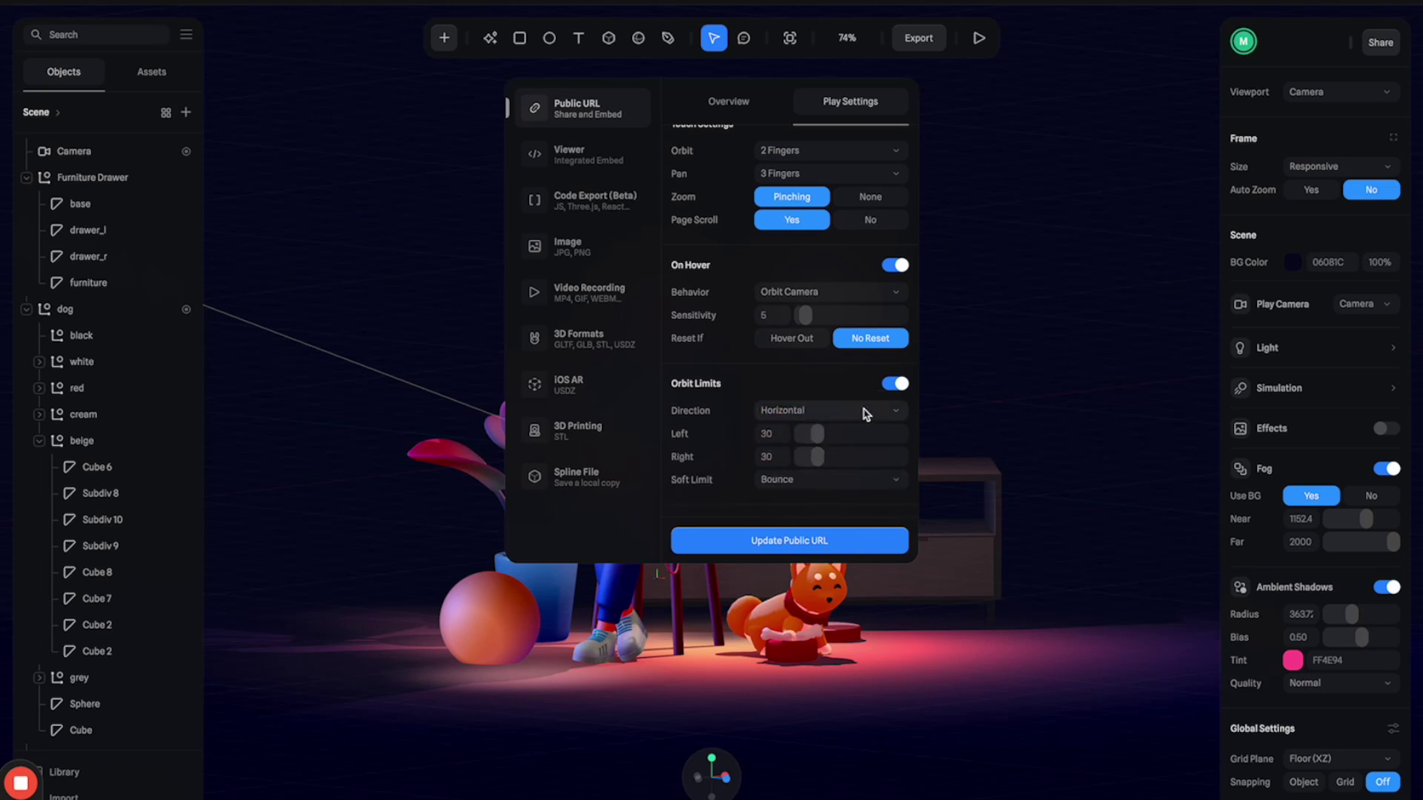
Step: Copy the scene's public link and update the public URL with the new play settings
{"action": "left_click", "coordinate": [719, 109]}
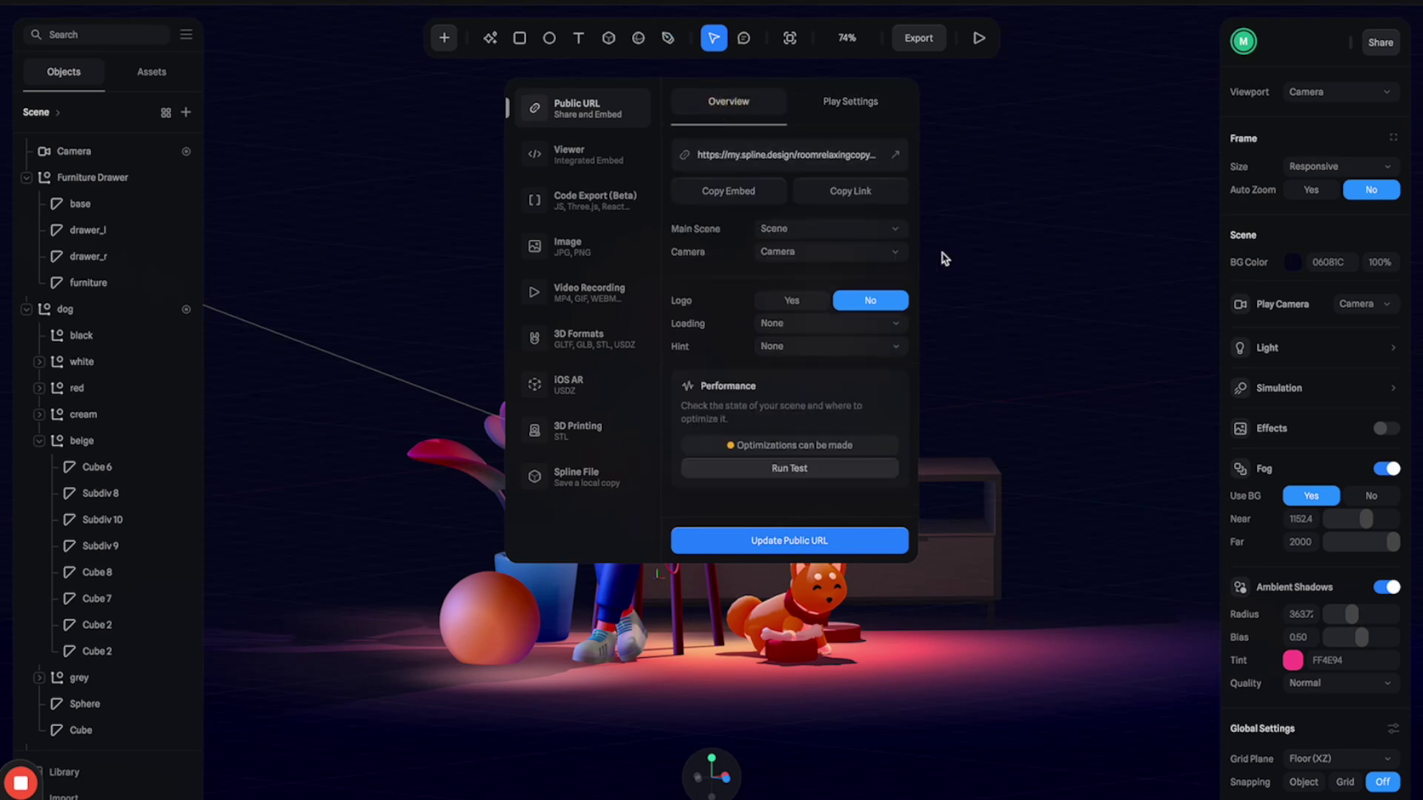
{"action": "left_click", "coordinate": [835, 196]}
{"action": "left_click", "coordinate": [771, 539]}
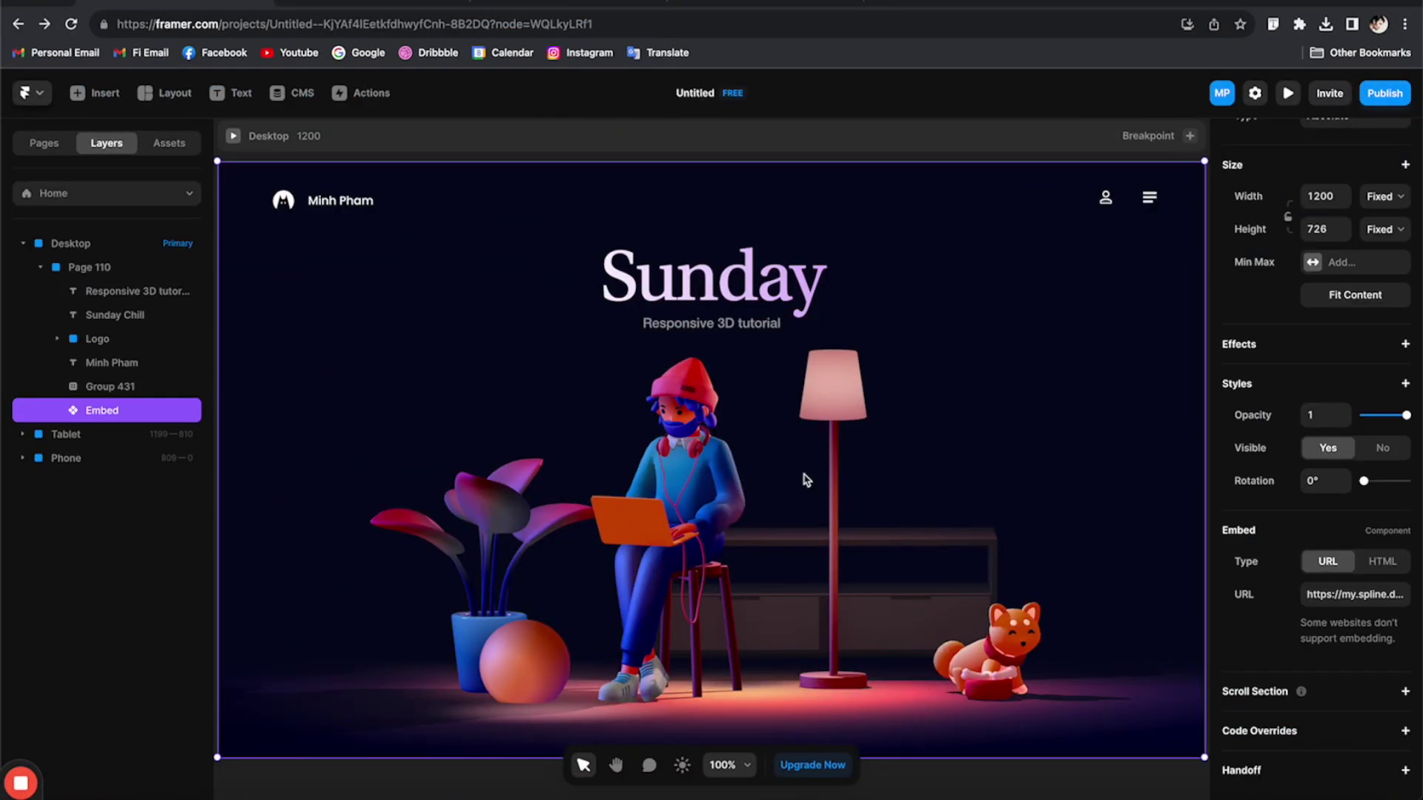
Step: Replace the Embed layer's URL on the Desktop page with the copied public scene link
{"action": "left_click", "coordinate": [1360, 597]}
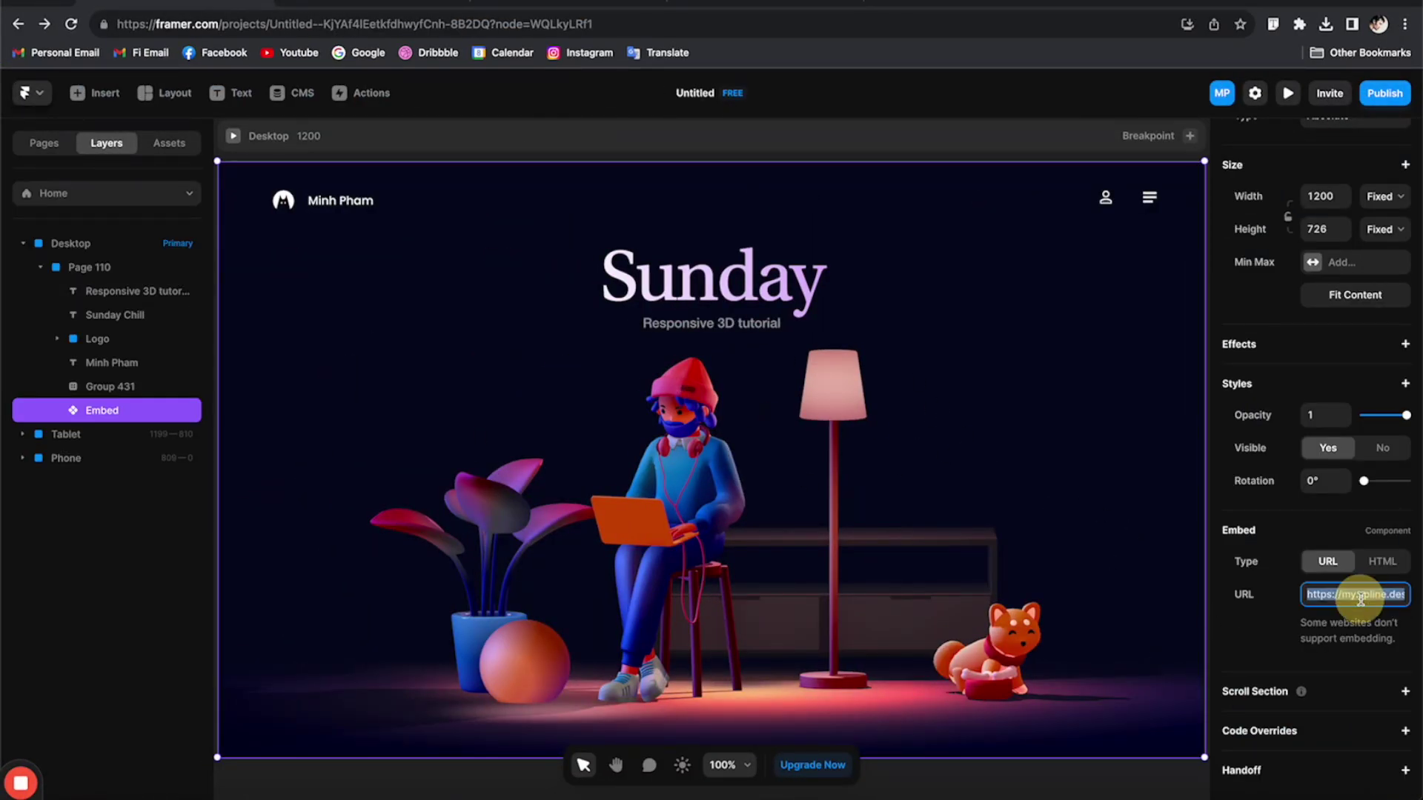
{"action": "key", "text": "ctrl+v"}
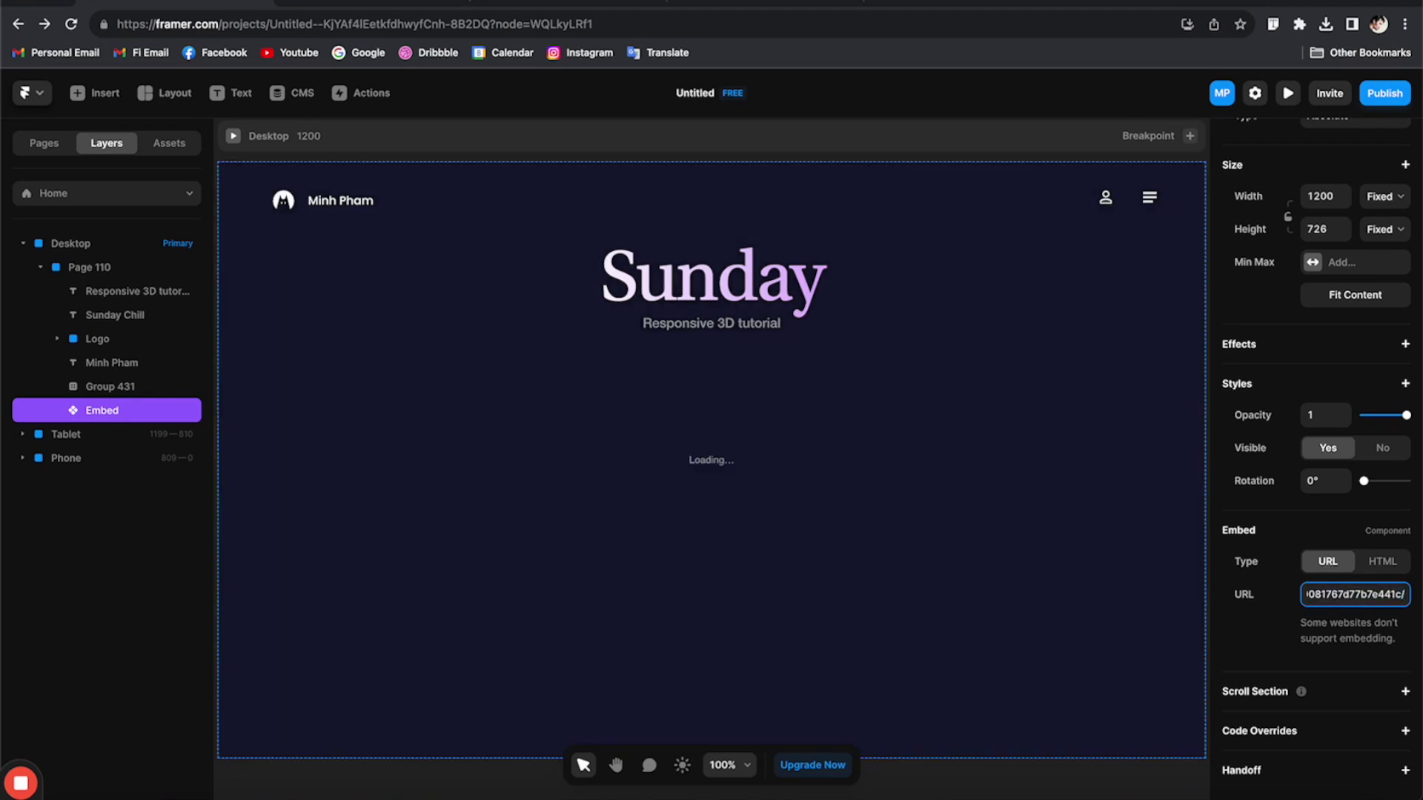
{"action": "key", "text": "Escape"}
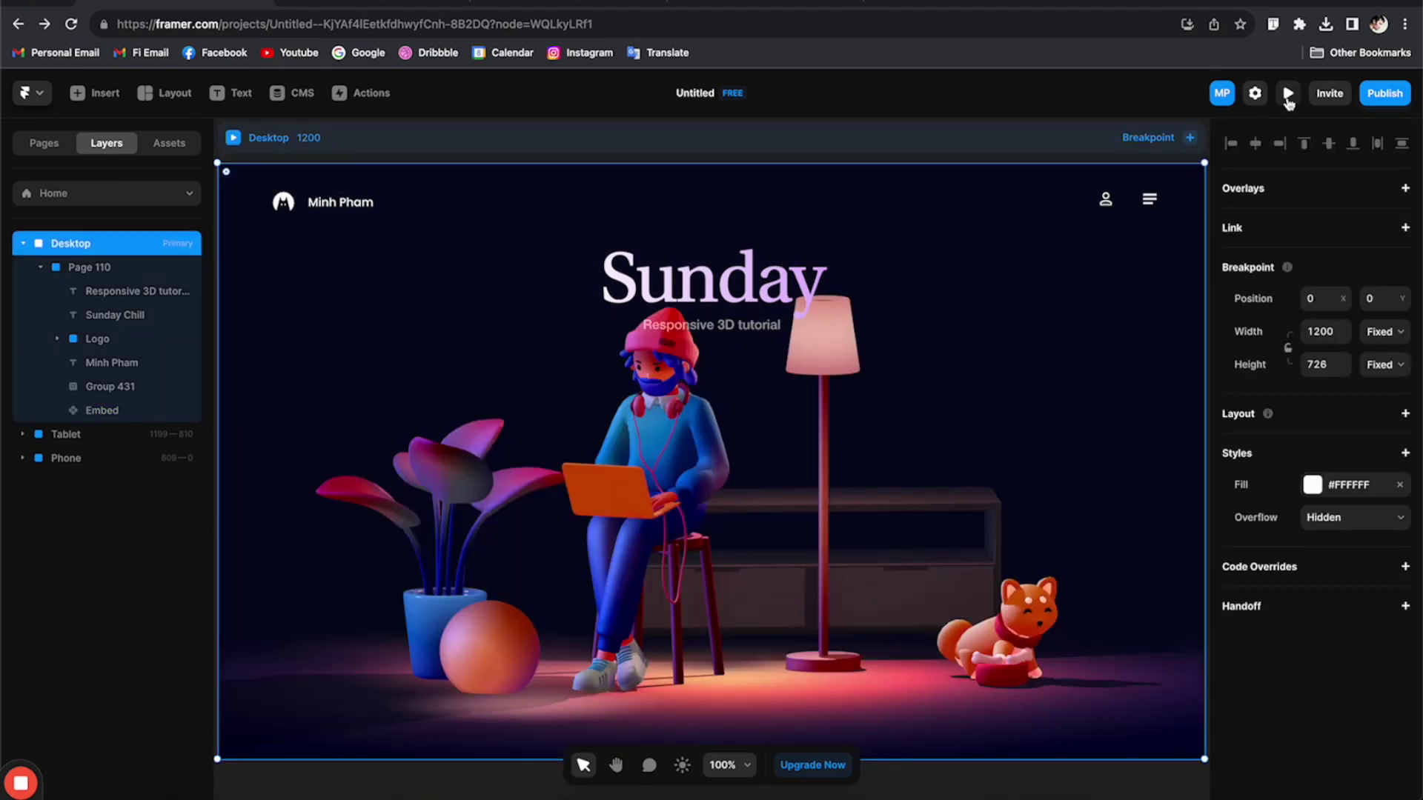
Step: Preview the page and test its responsiveness by resizing the preview to about 1452 px wide, about 356 px wide, and wide again
{"action": "left_click", "coordinate": [1289, 95]}
{"action": "left_click_drag", "start_coordinate": [1217, 469], "coordinate": [1330, 476]}
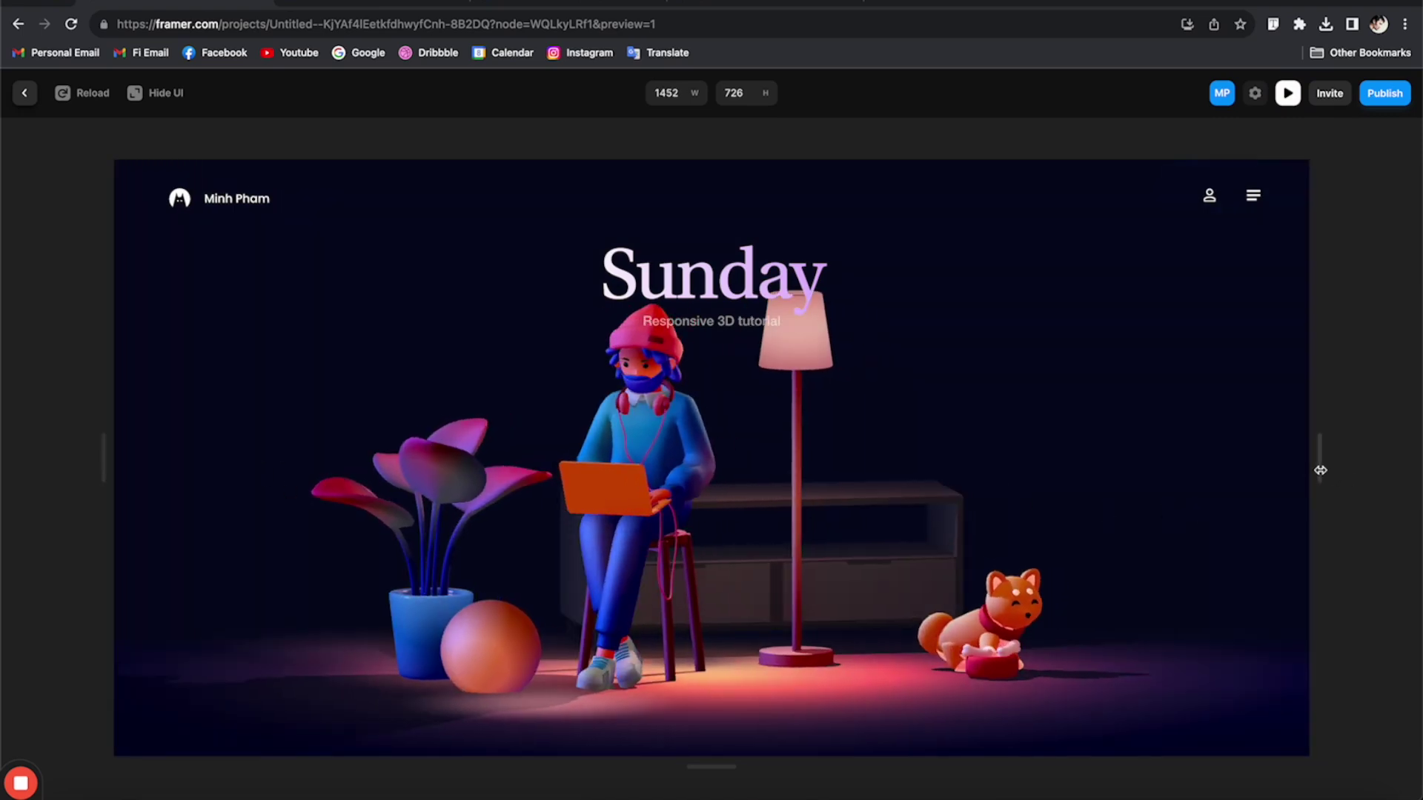
{"action": "left_click_drag", "start_coordinate": [1320, 470], "coordinate": [862, 471]}
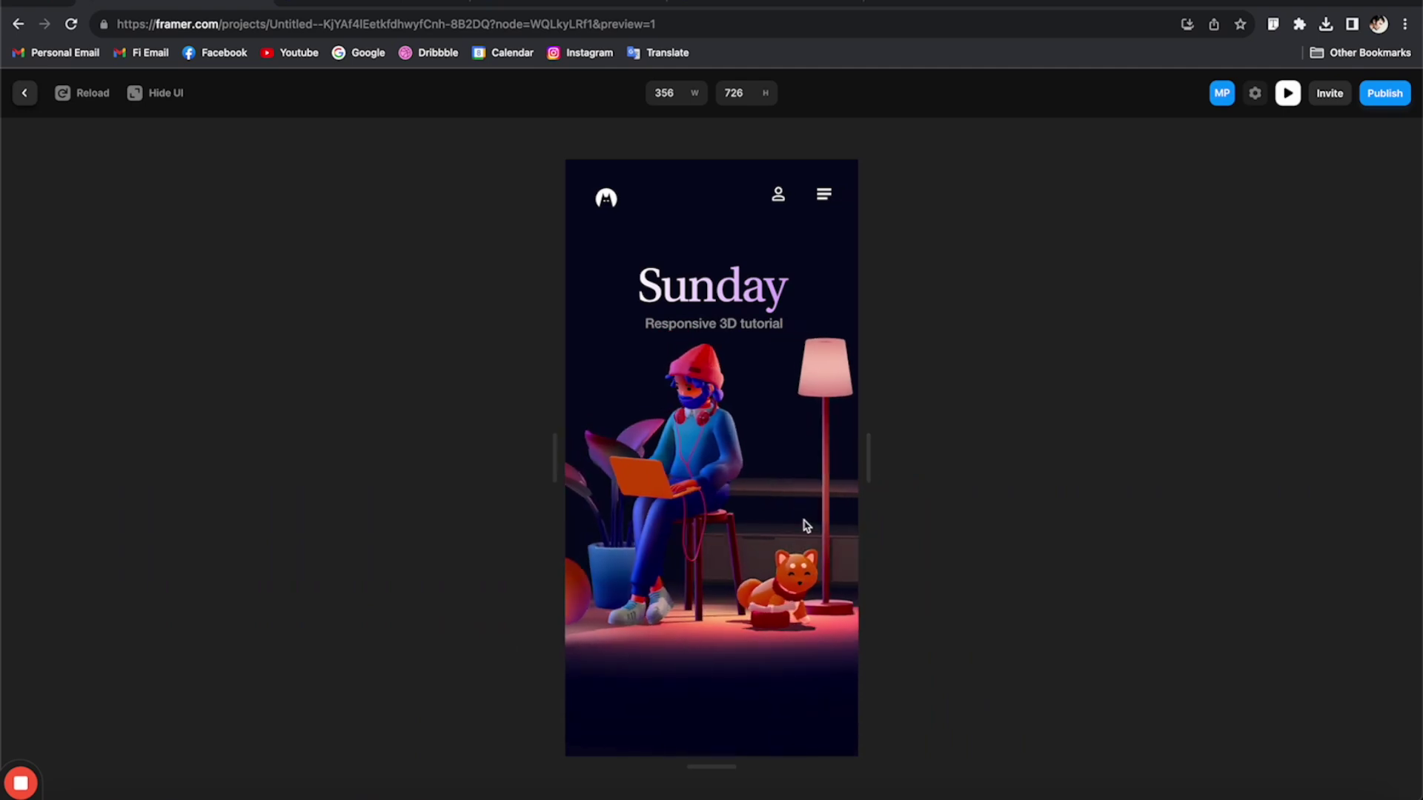
{"action": "left_click_drag", "start_coordinate": [867, 474], "coordinate": [1344, 476]}
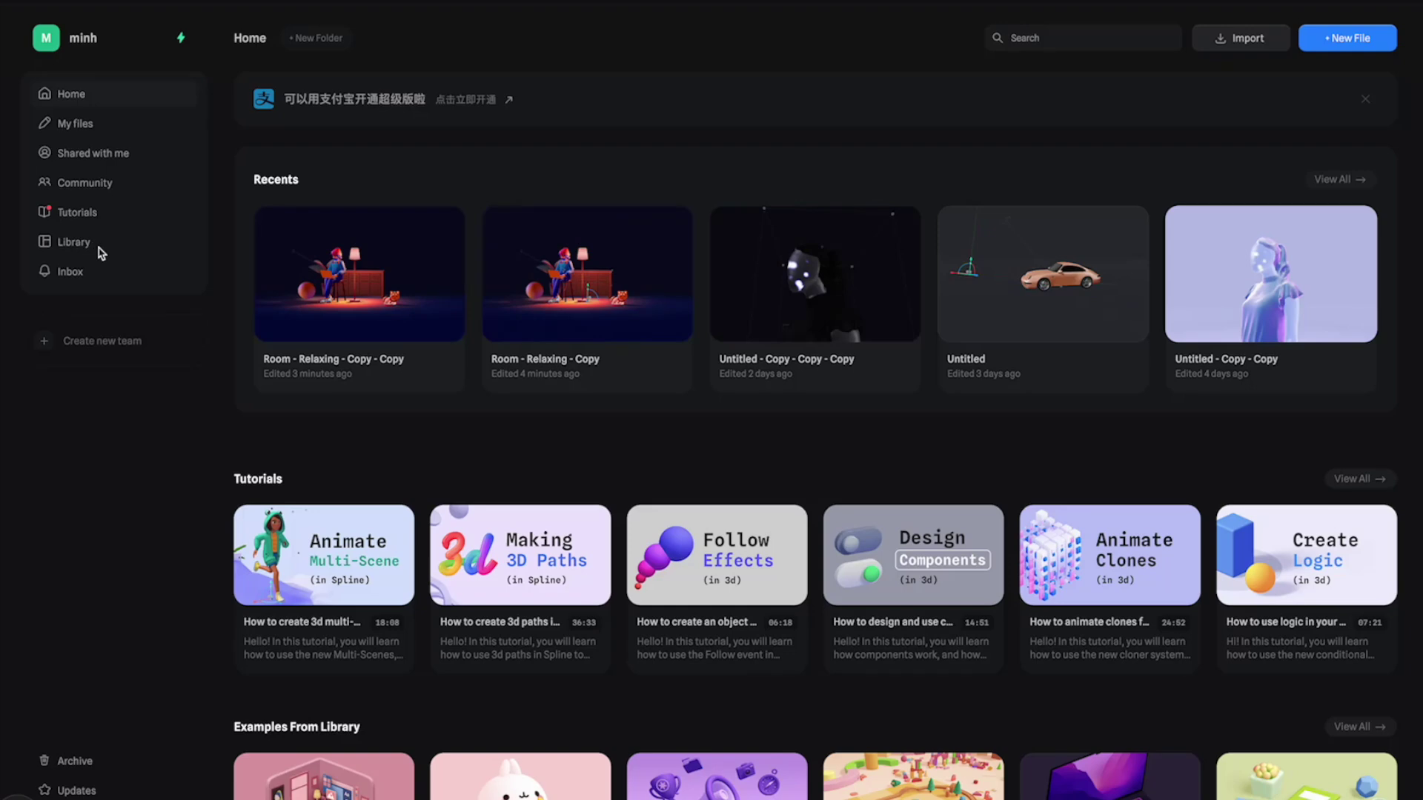
Step: In Spline, create a new team with the owner's first name as team name, and enter a member to invite
{"action": "left_click", "coordinate": [133, 250]}
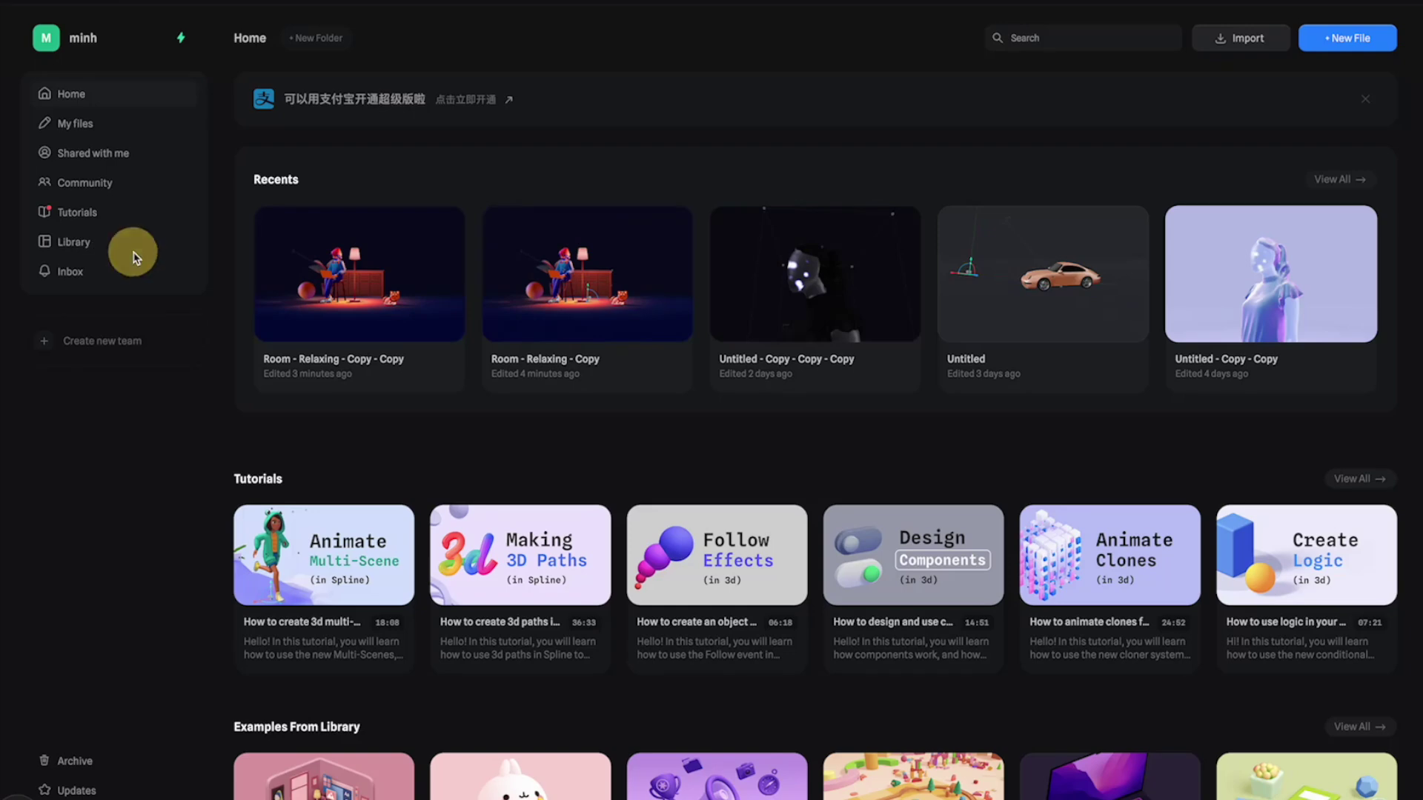
{"action": "left_click", "coordinate": [110, 345]}
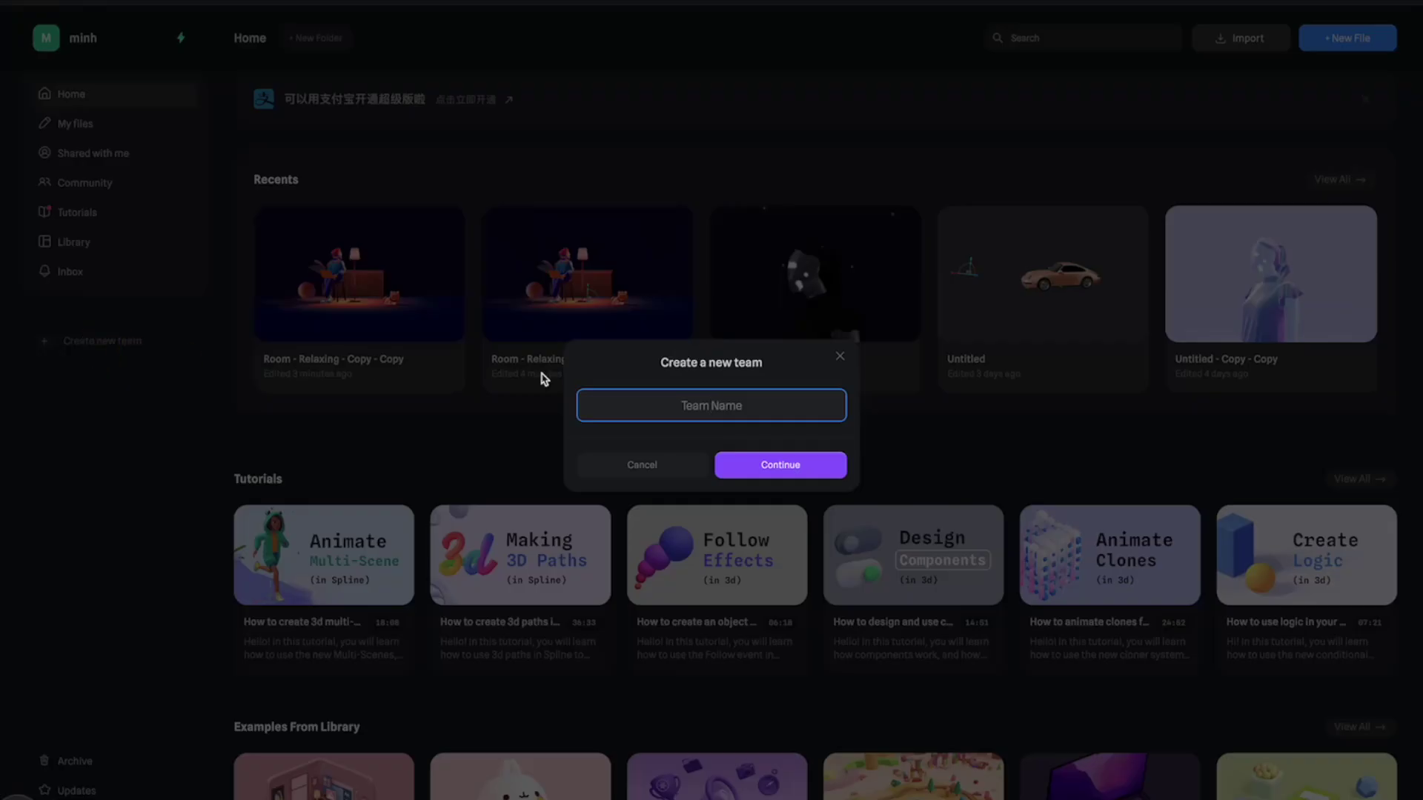
{"action": "type", "text": "Minh"}
{"action": "key", "text": "Return"}
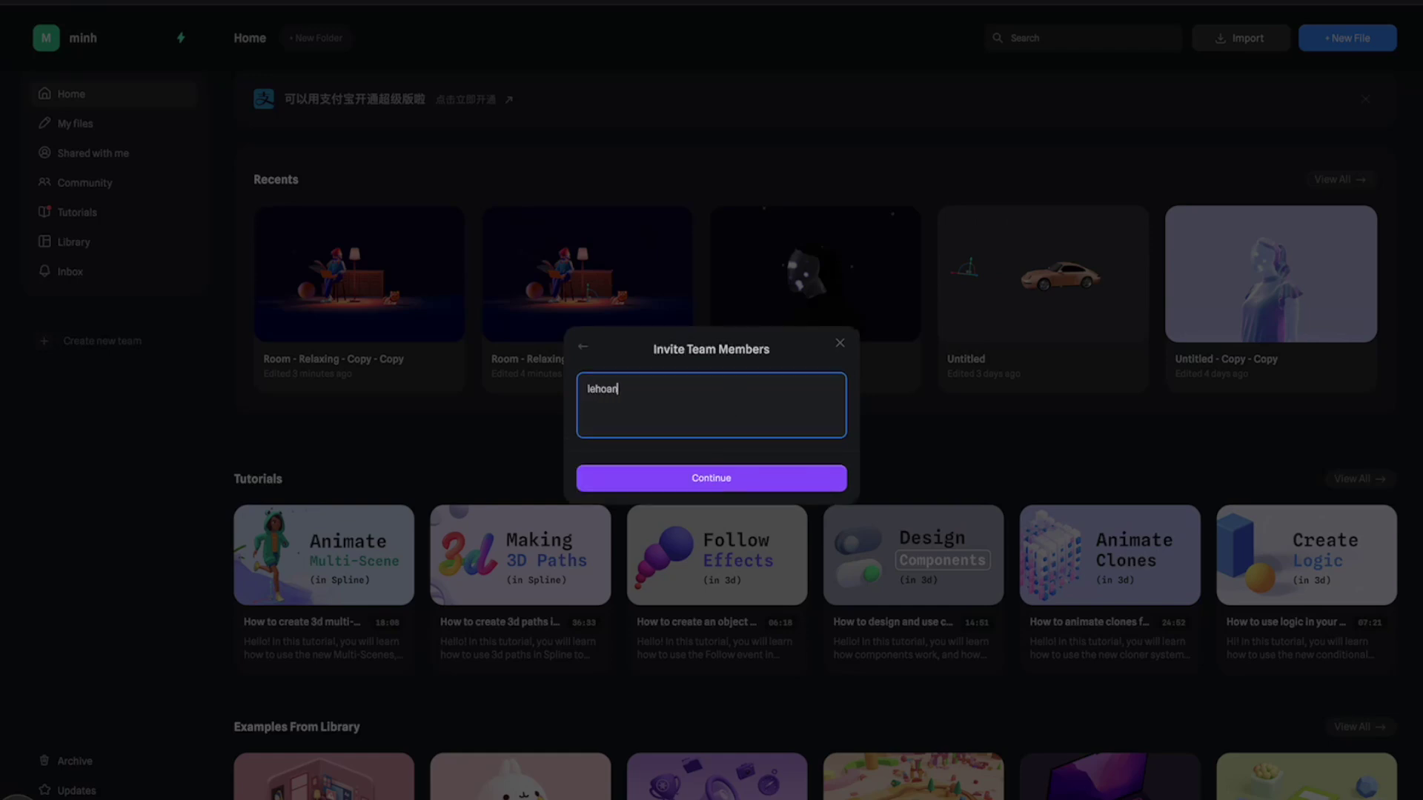
{"action": "key", "text": "Return"}
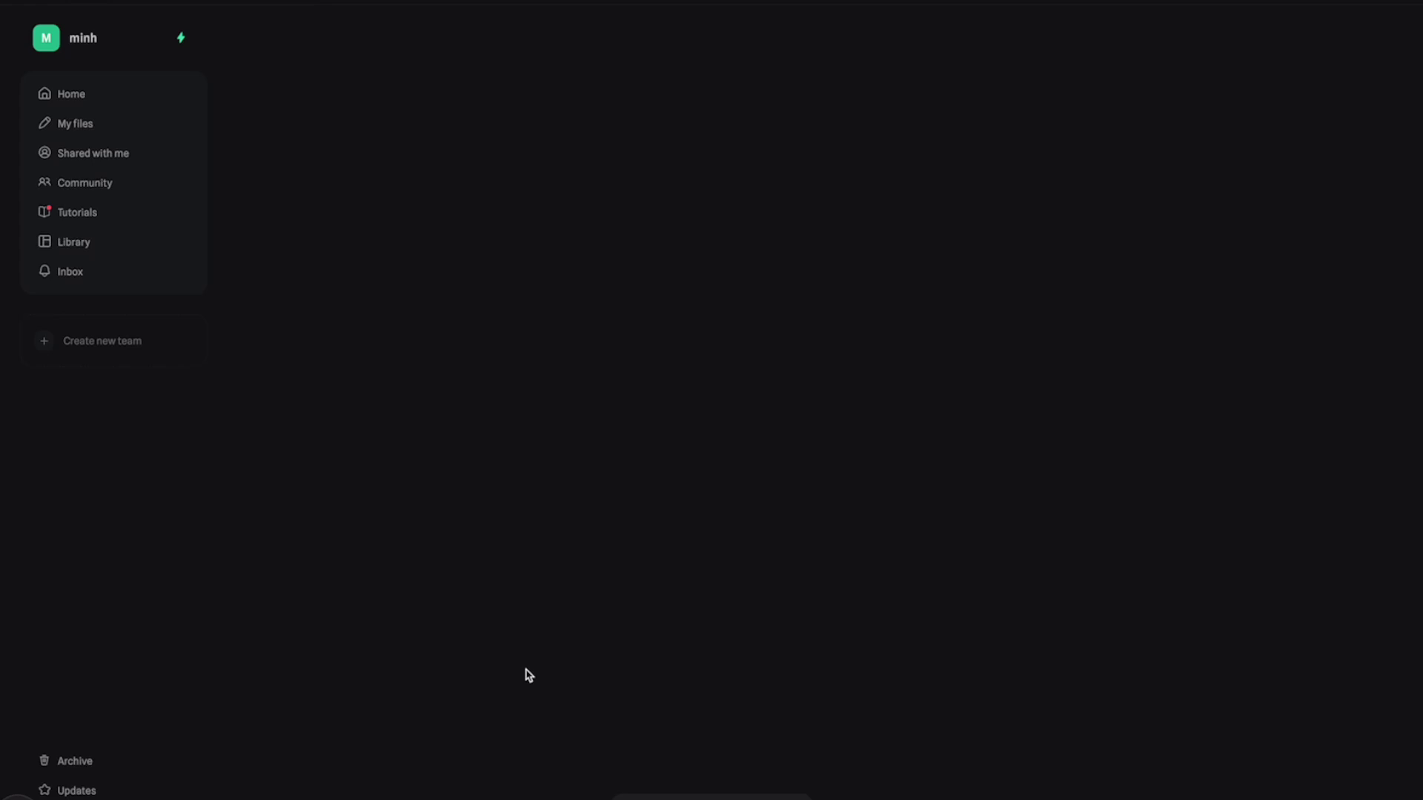
Step: Move the file Room - Relaxing - Copy - Copy into the team's project The Room
{"action": "right_click", "coordinate": [447, 370]}
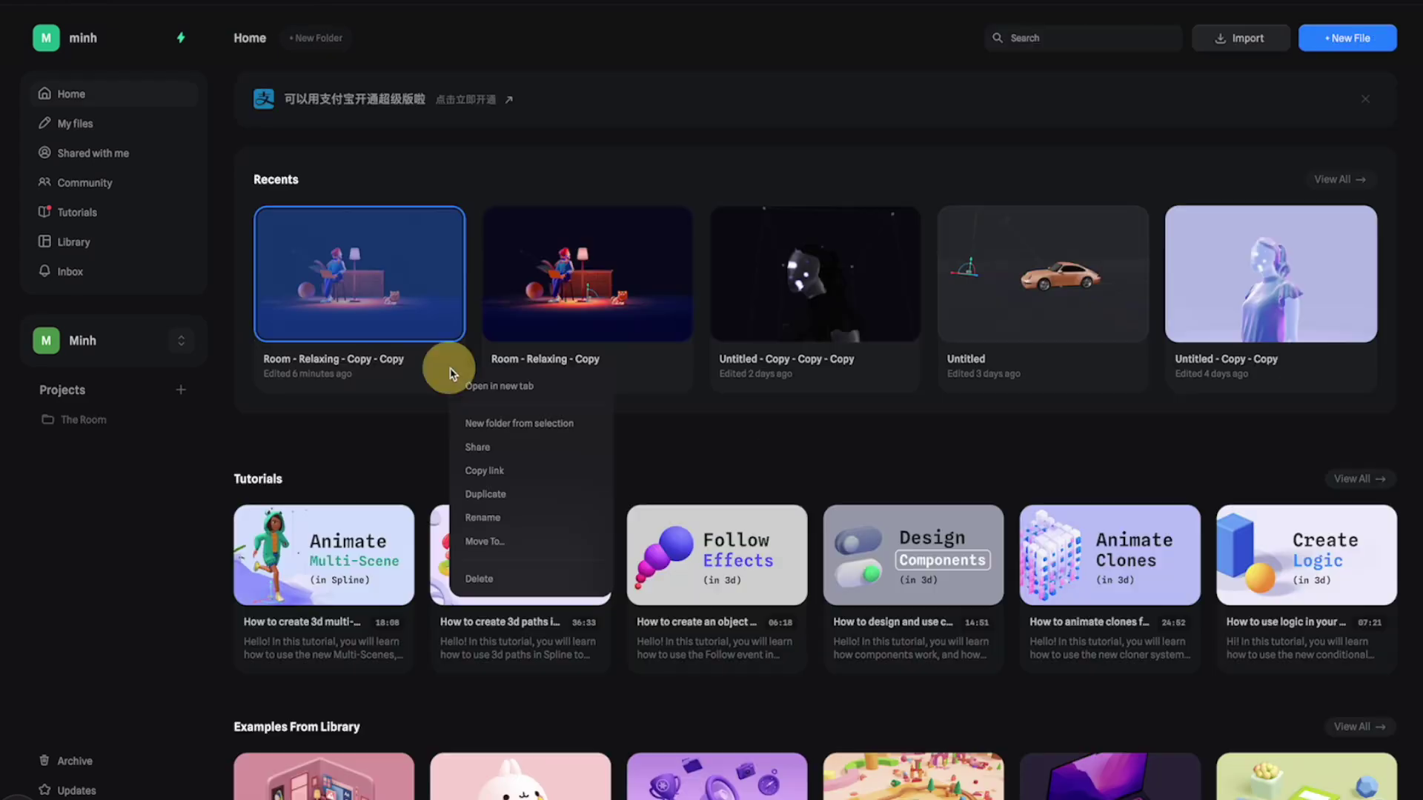
{"action": "left_click", "coordinate": [545, 542]}
{"action": "left_click", "coordinate": [767, 301]}
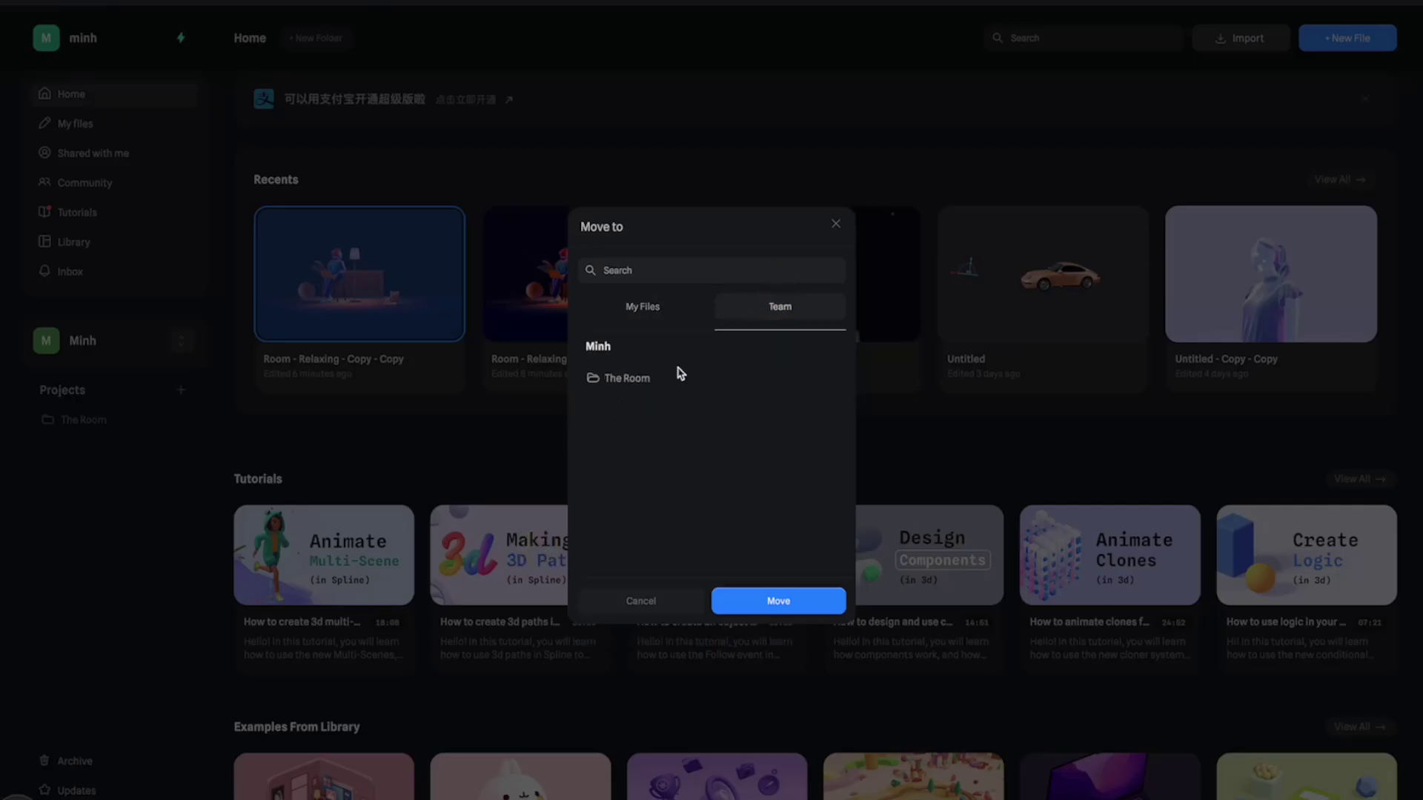
{"action": "left_click", "coordinate": [645, 381]}
{"action": "left_click", "coordinate": [778, 604]}
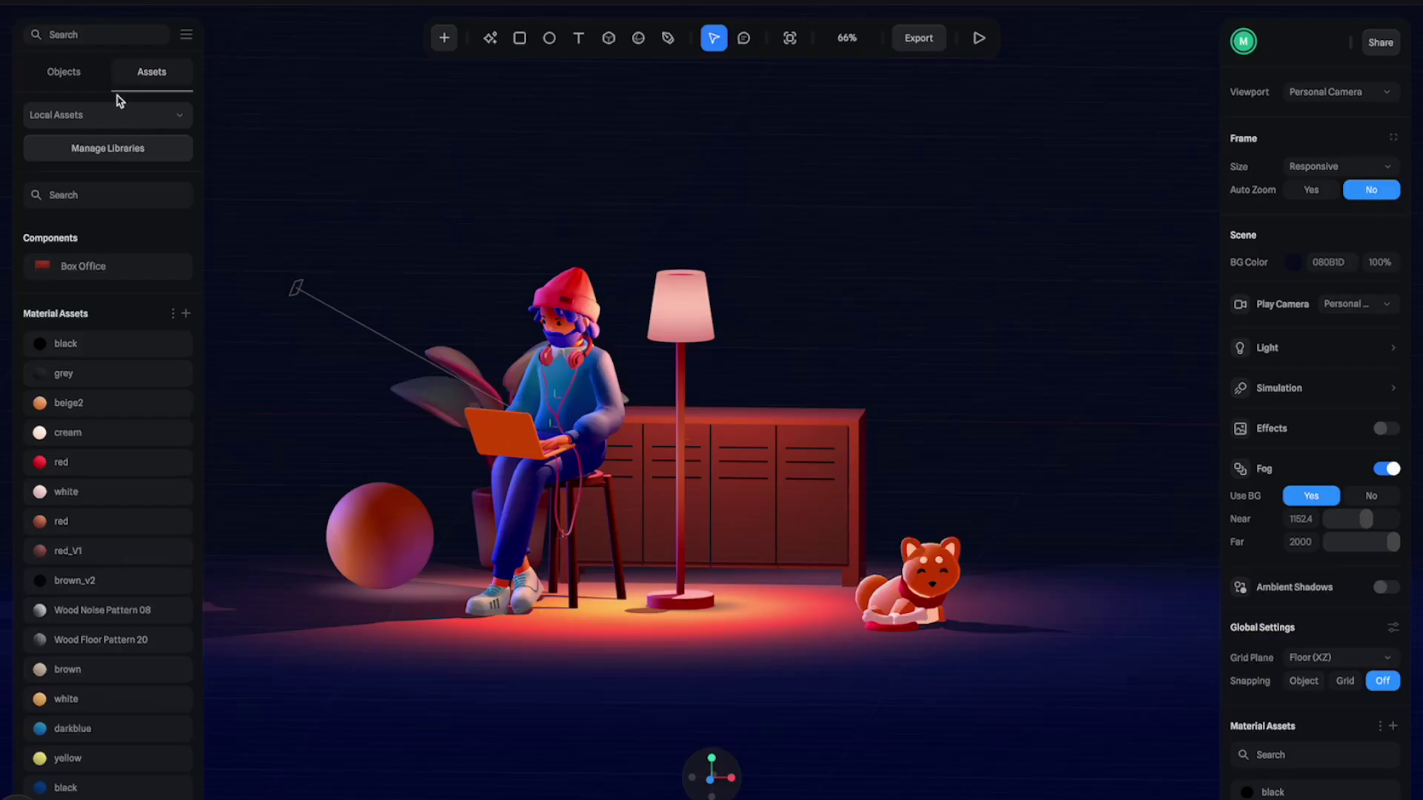
Step: Open the library management for the room scene's local assets and set the file to be used as a team library
{"action": "left_click", "coordinate": [63, 71]}
{"action": "left_click", "coordinate": [131, 69]}
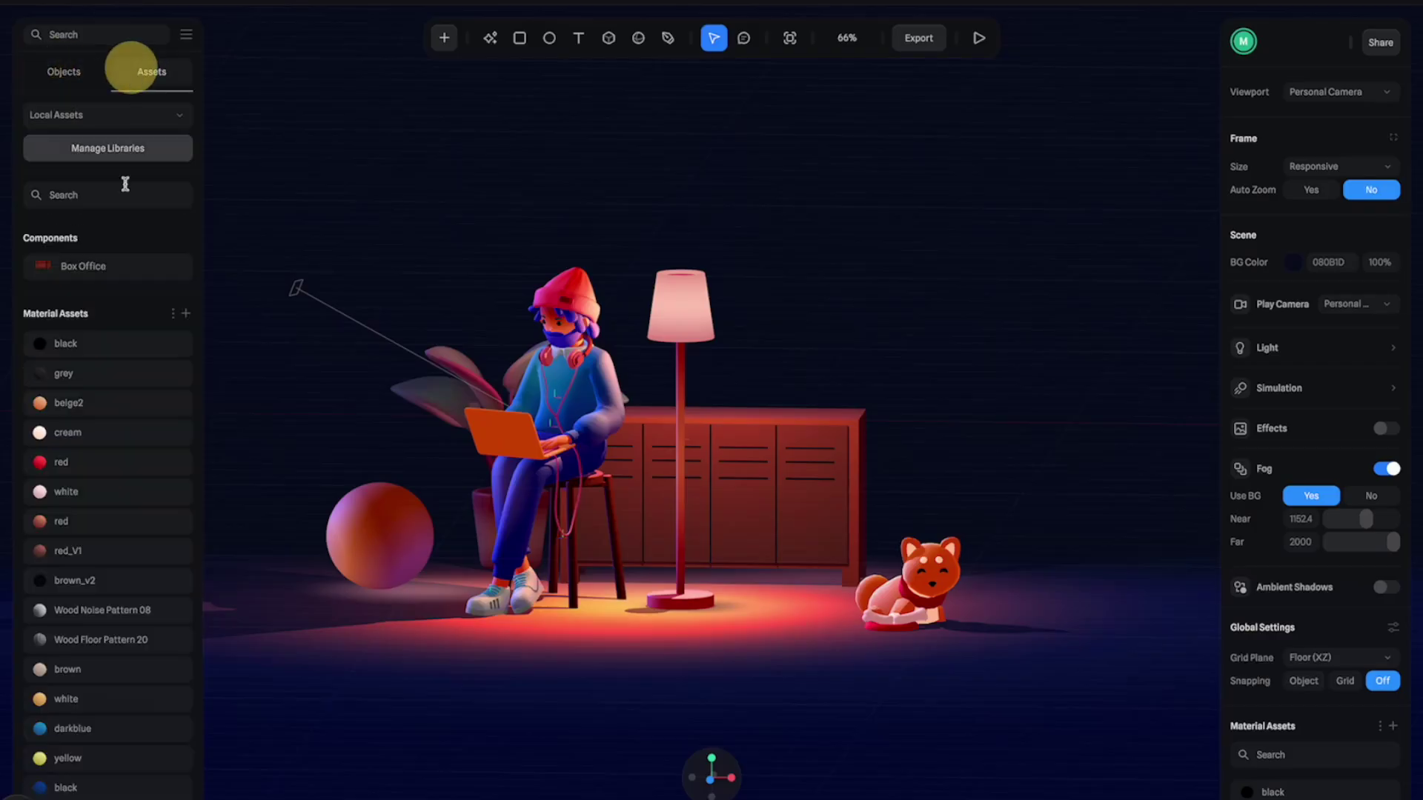
{"action": "left_click", "coordinate": [117, 148]}
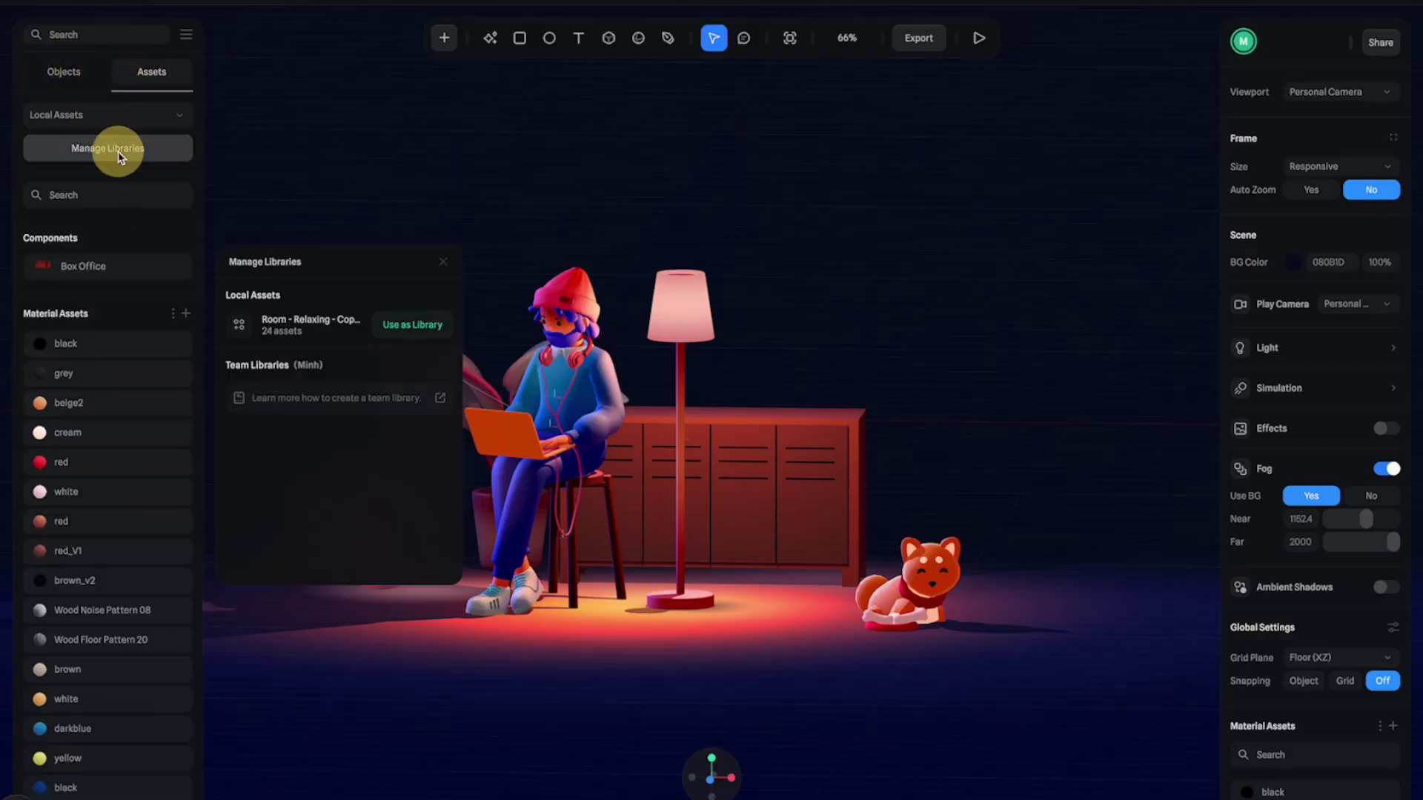
{"action": "left_click", "coordinate": [412, 325]}
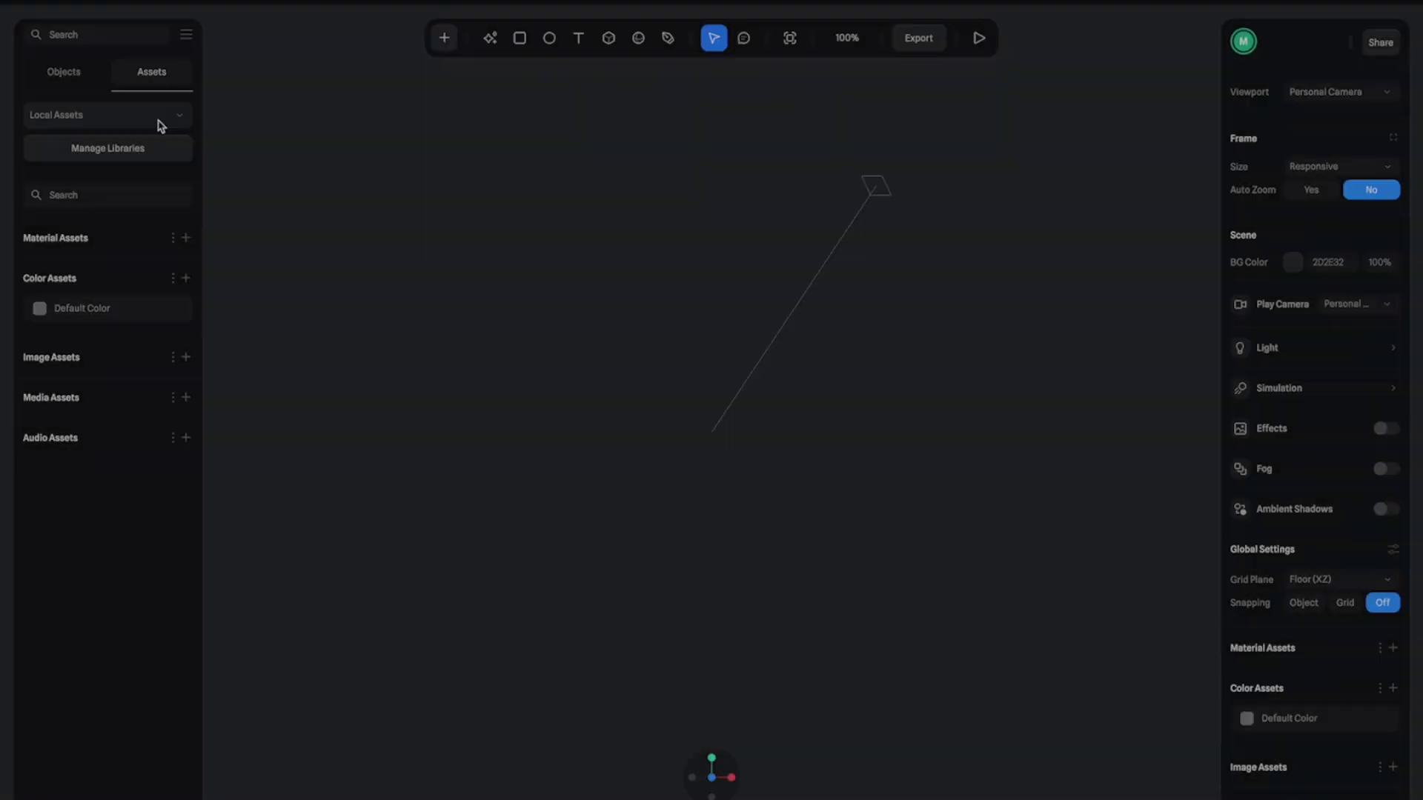
Step: In the empty scene, switch the assets to the Room - Relaxing - Copy - Copy library and place its Box Office component in the viewport
{"action": "left_click", "coordinate": [159, 117]}
{"action": "left_click", "coordinate": [128, 145]}
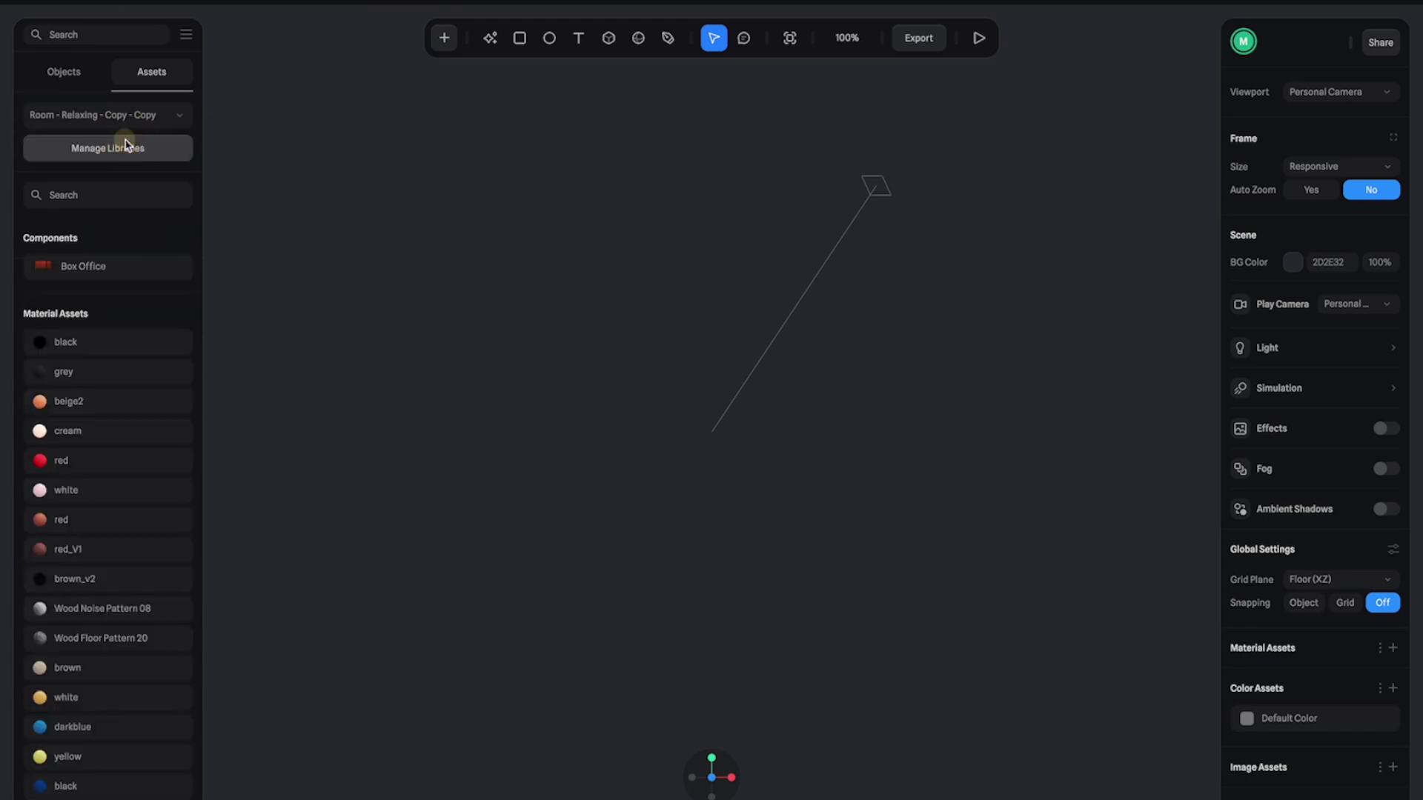
{"action": "left_click_drag", "start_coordinate": [67, 271], "coordinate": [580, 321]}
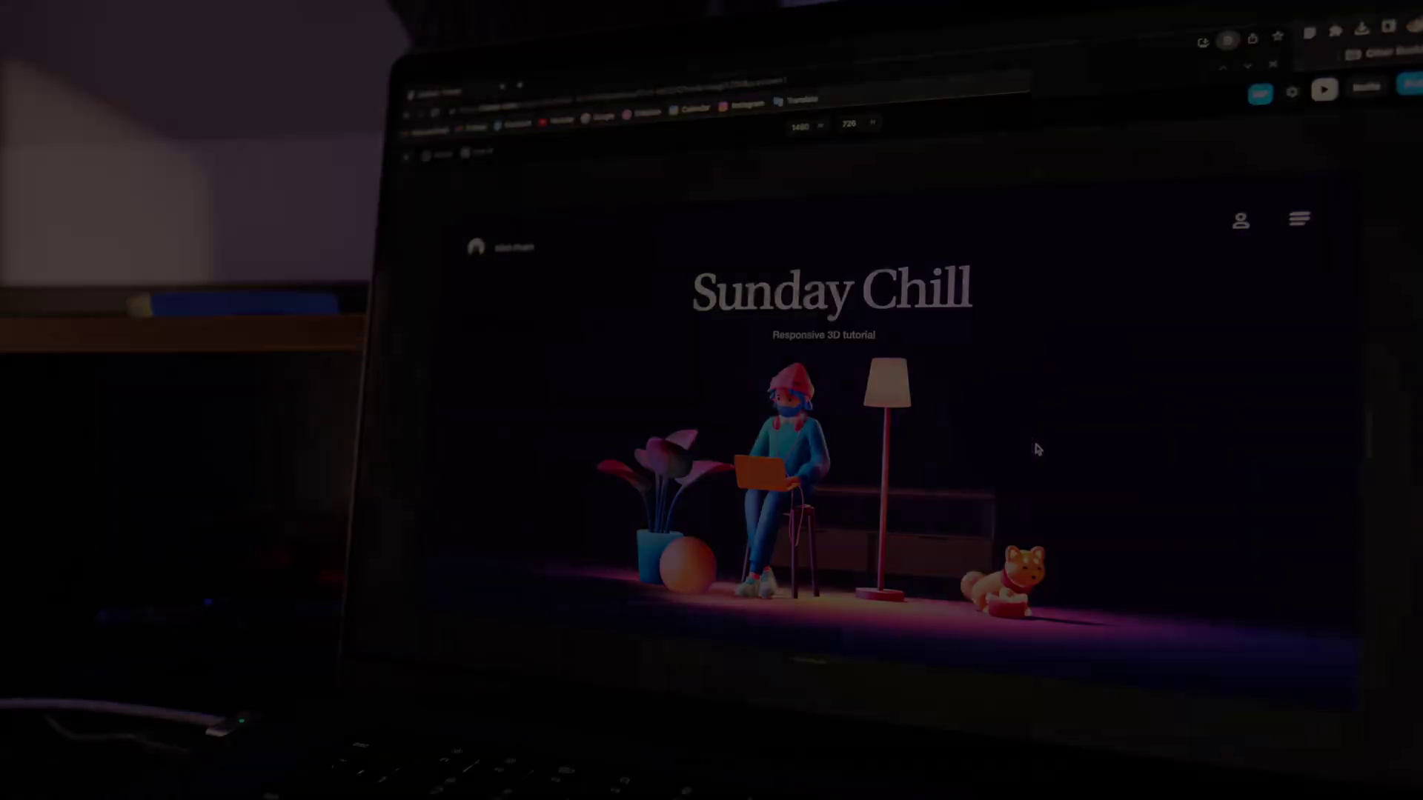